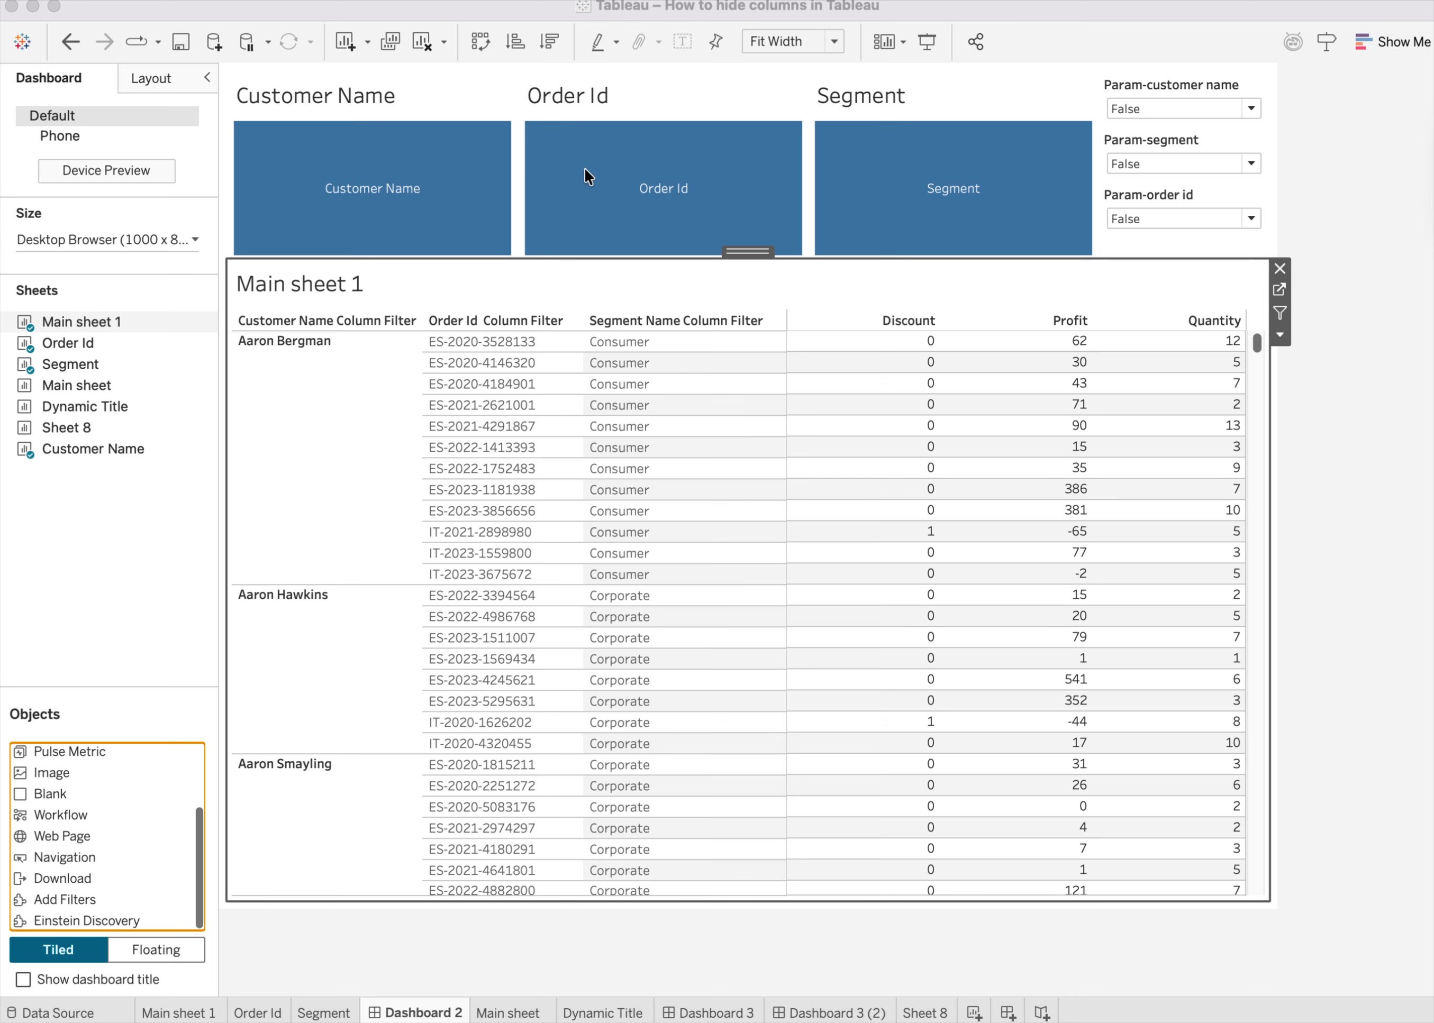
# Test the dashboard's toggle tiles by hiding and restoring the Customer Name, Order Id and Segment columns one at a time.
pyautogui.click(435, 214)
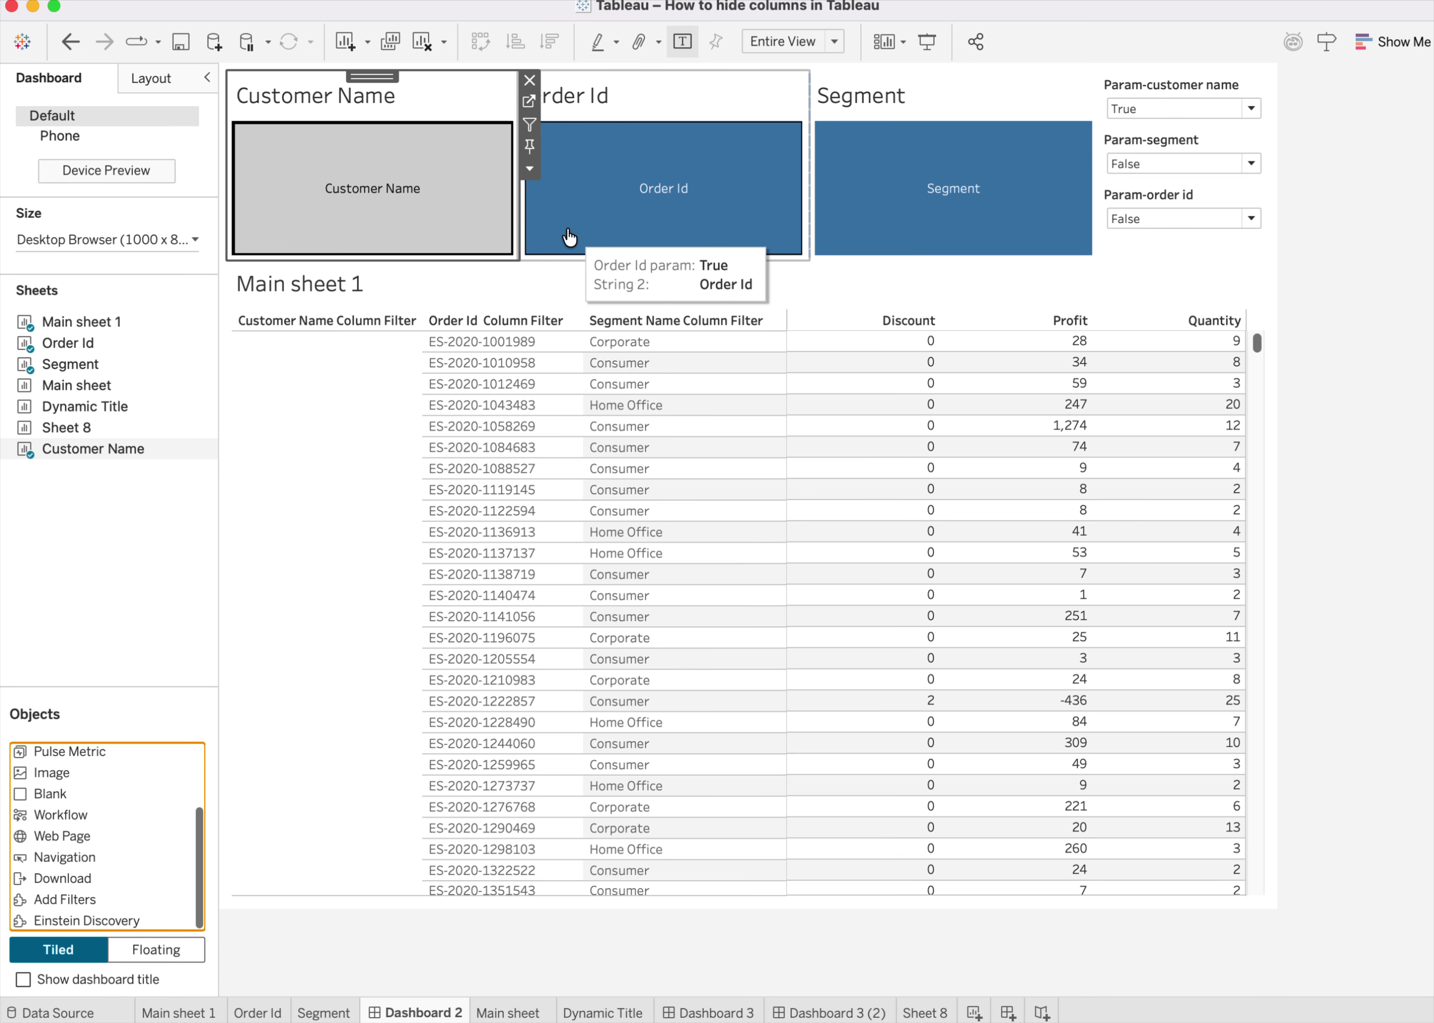
pyautogui.click(464, 234)
pyautogui.click(662, 250)
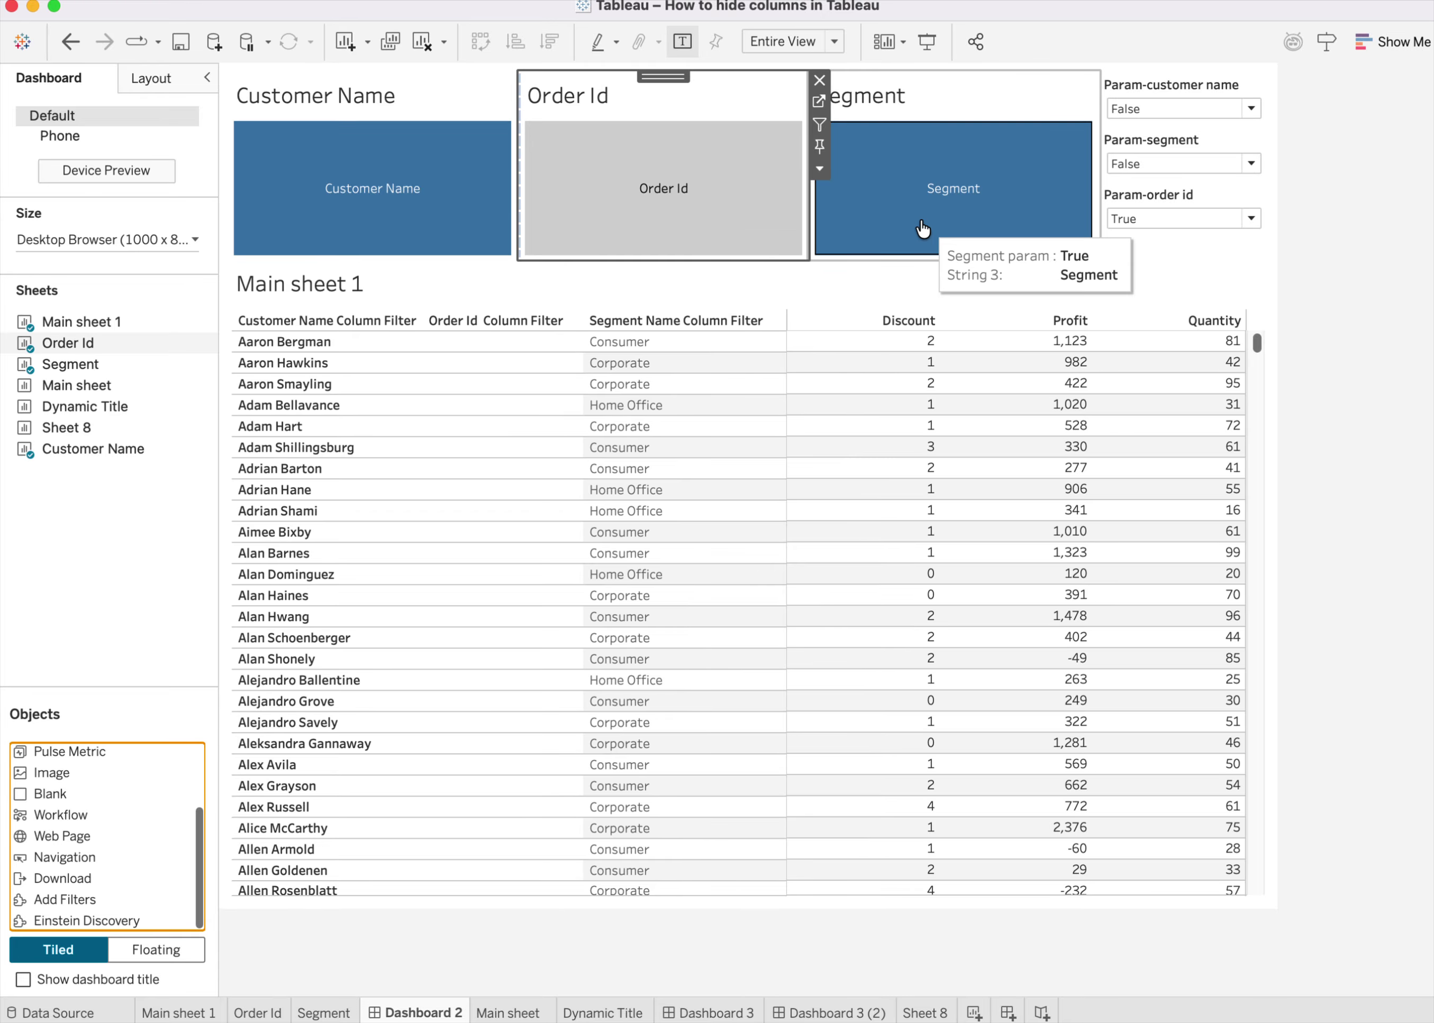
pyautogui.click(732, 247)
pyautogui.click(917, 248)
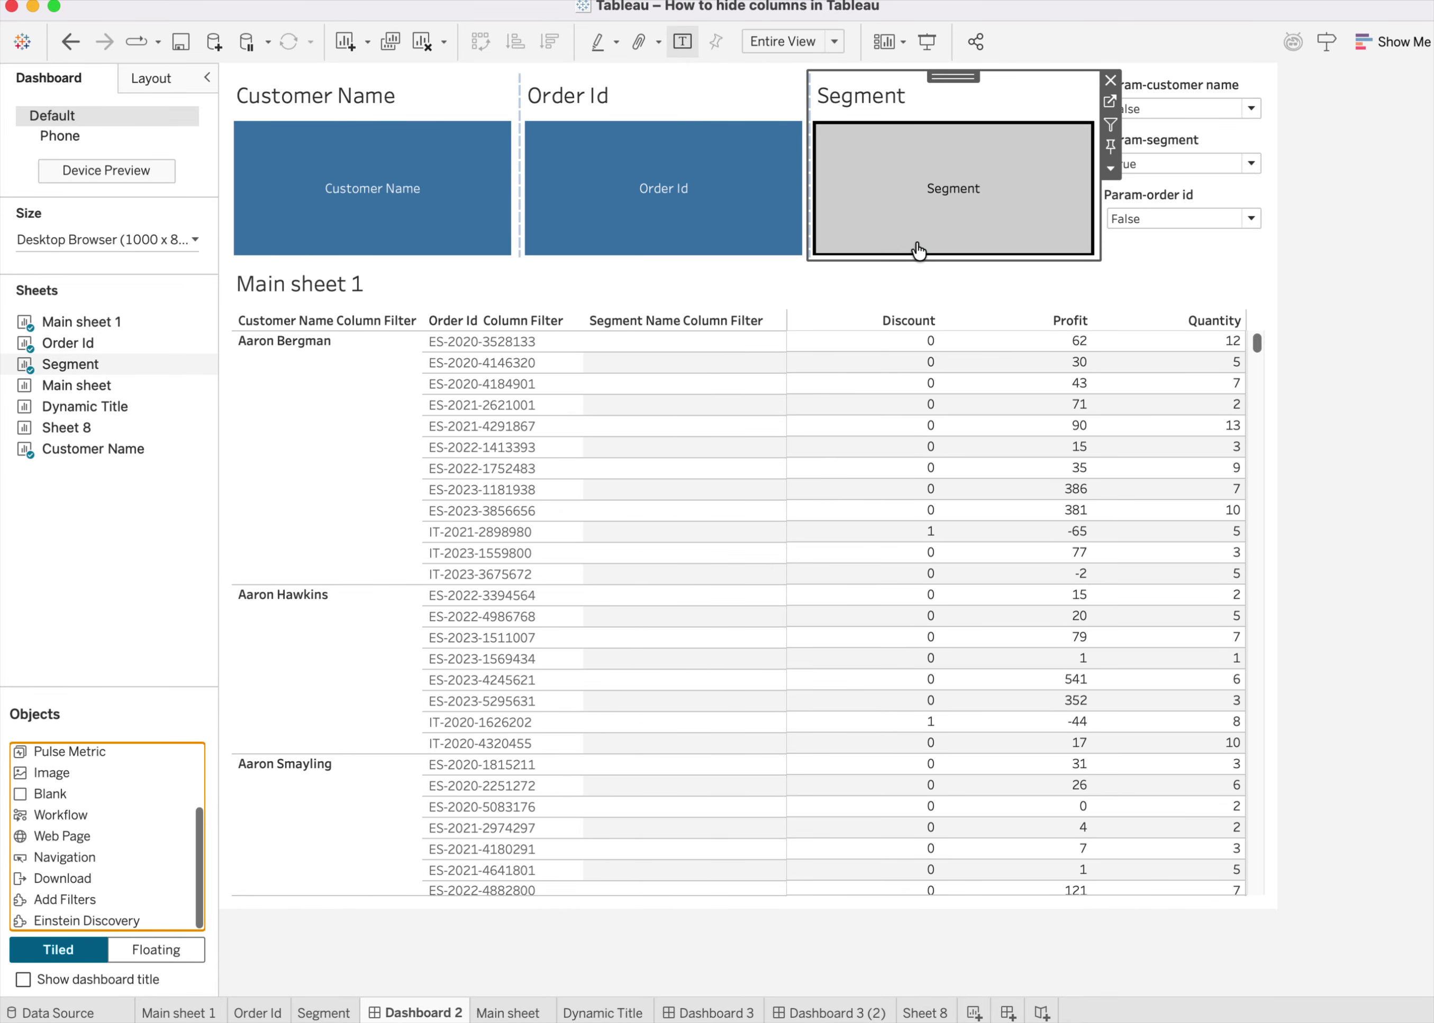
pyautogui.click(918, 250)
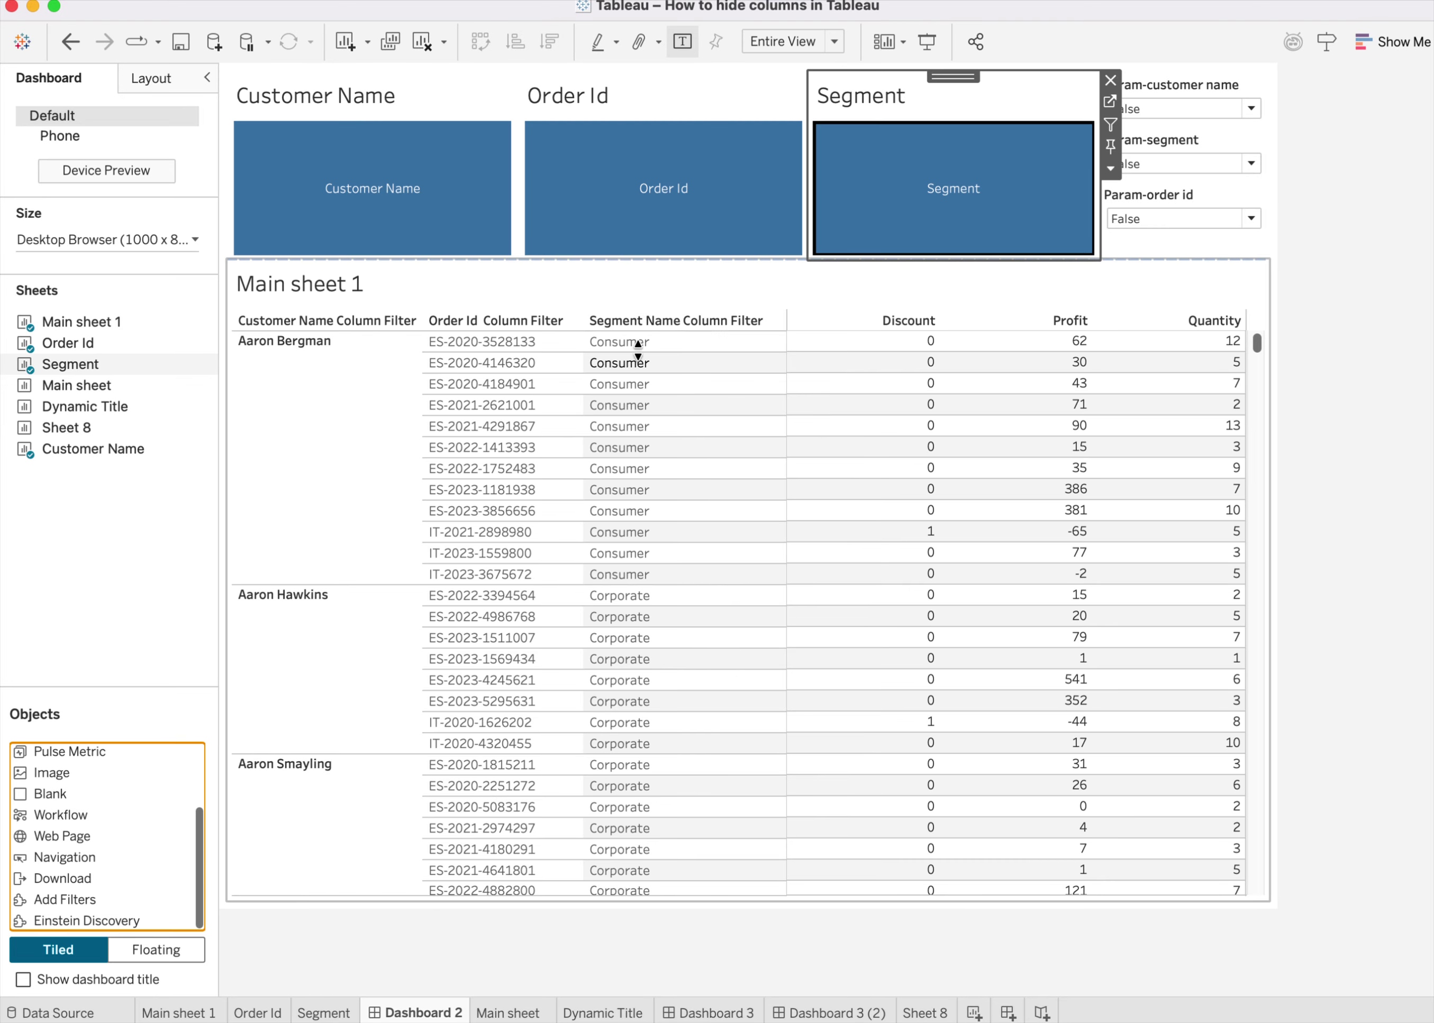
# Hide and restore the Segment column once more with its dashboard tile.
pyautogui.moveTo(885, 239)
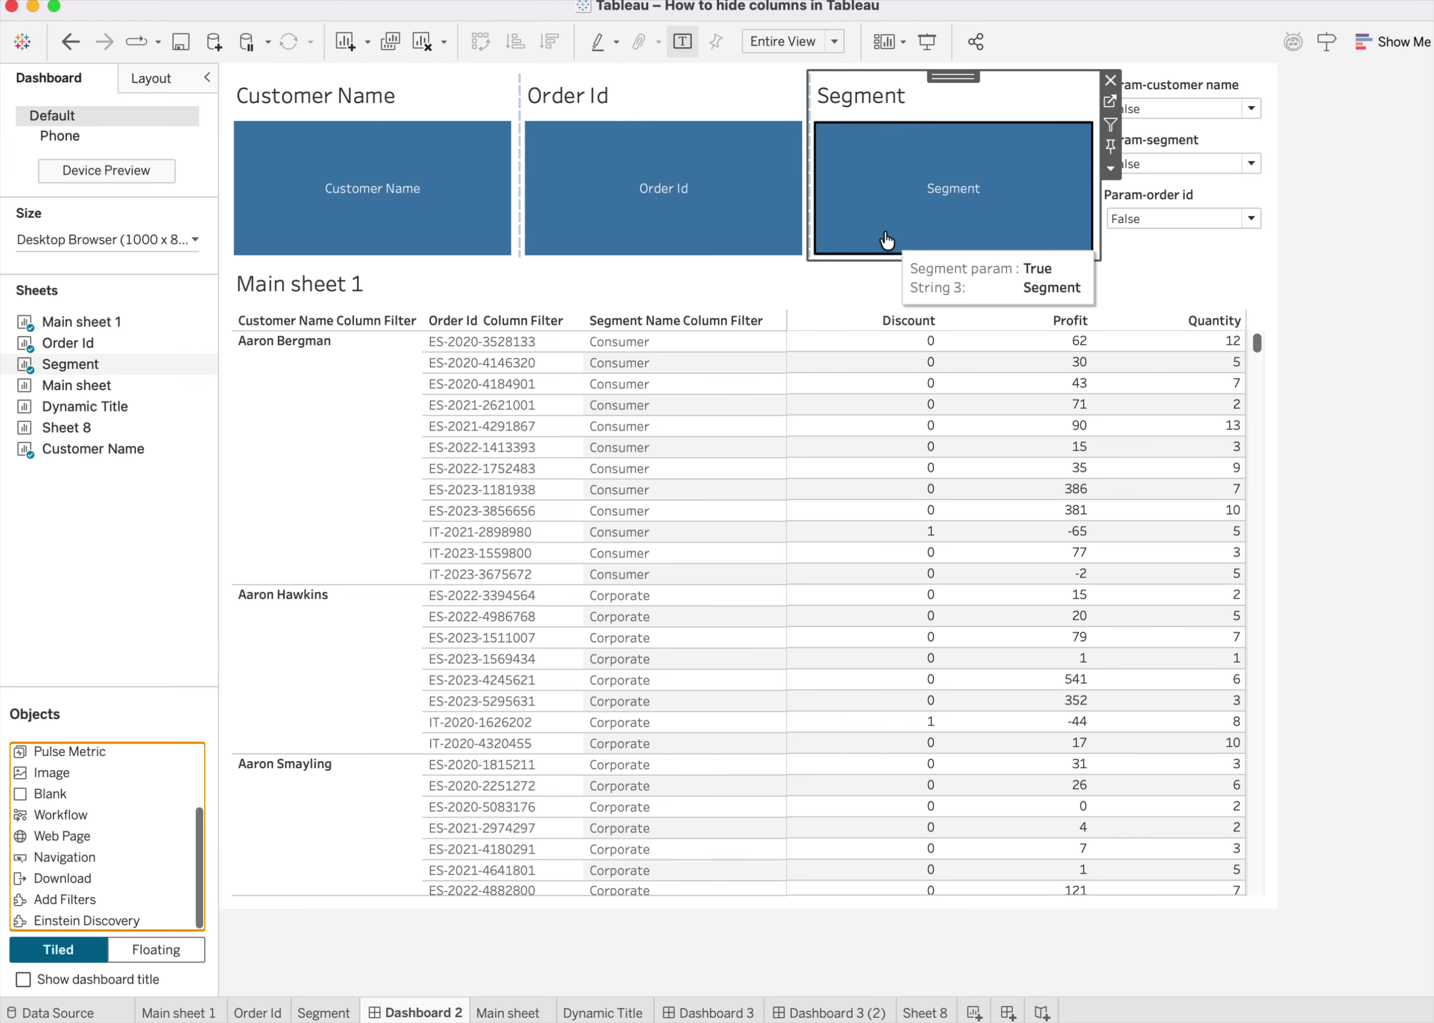
pyautogui.click(885, 239)
pyautogui.click(887, 238)
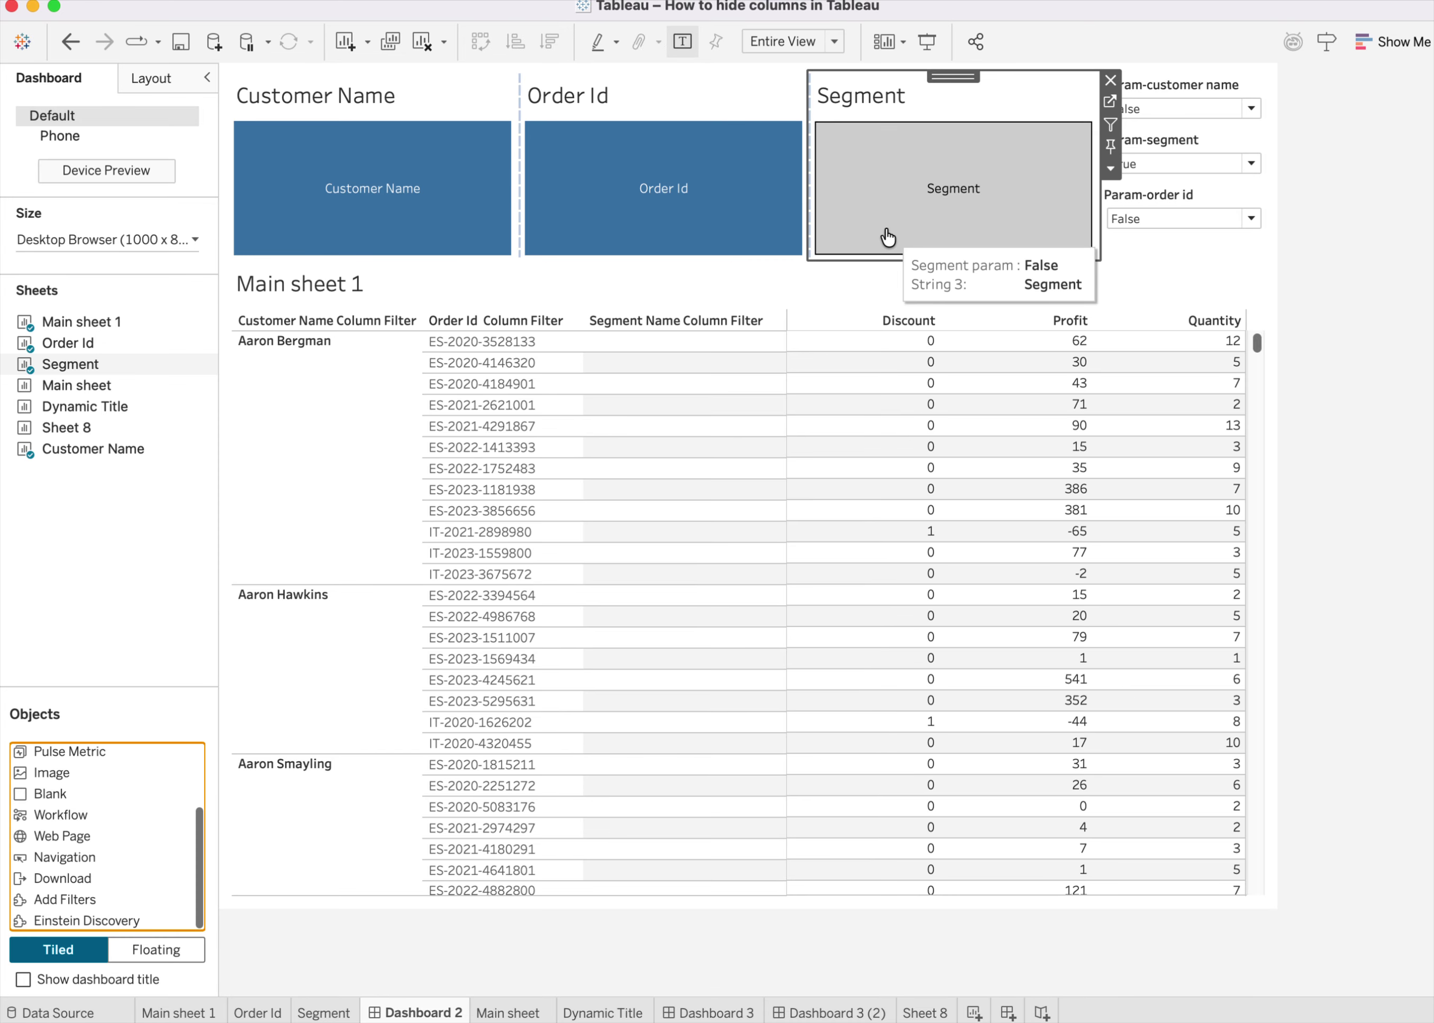
pyautogui.click(887, 238)
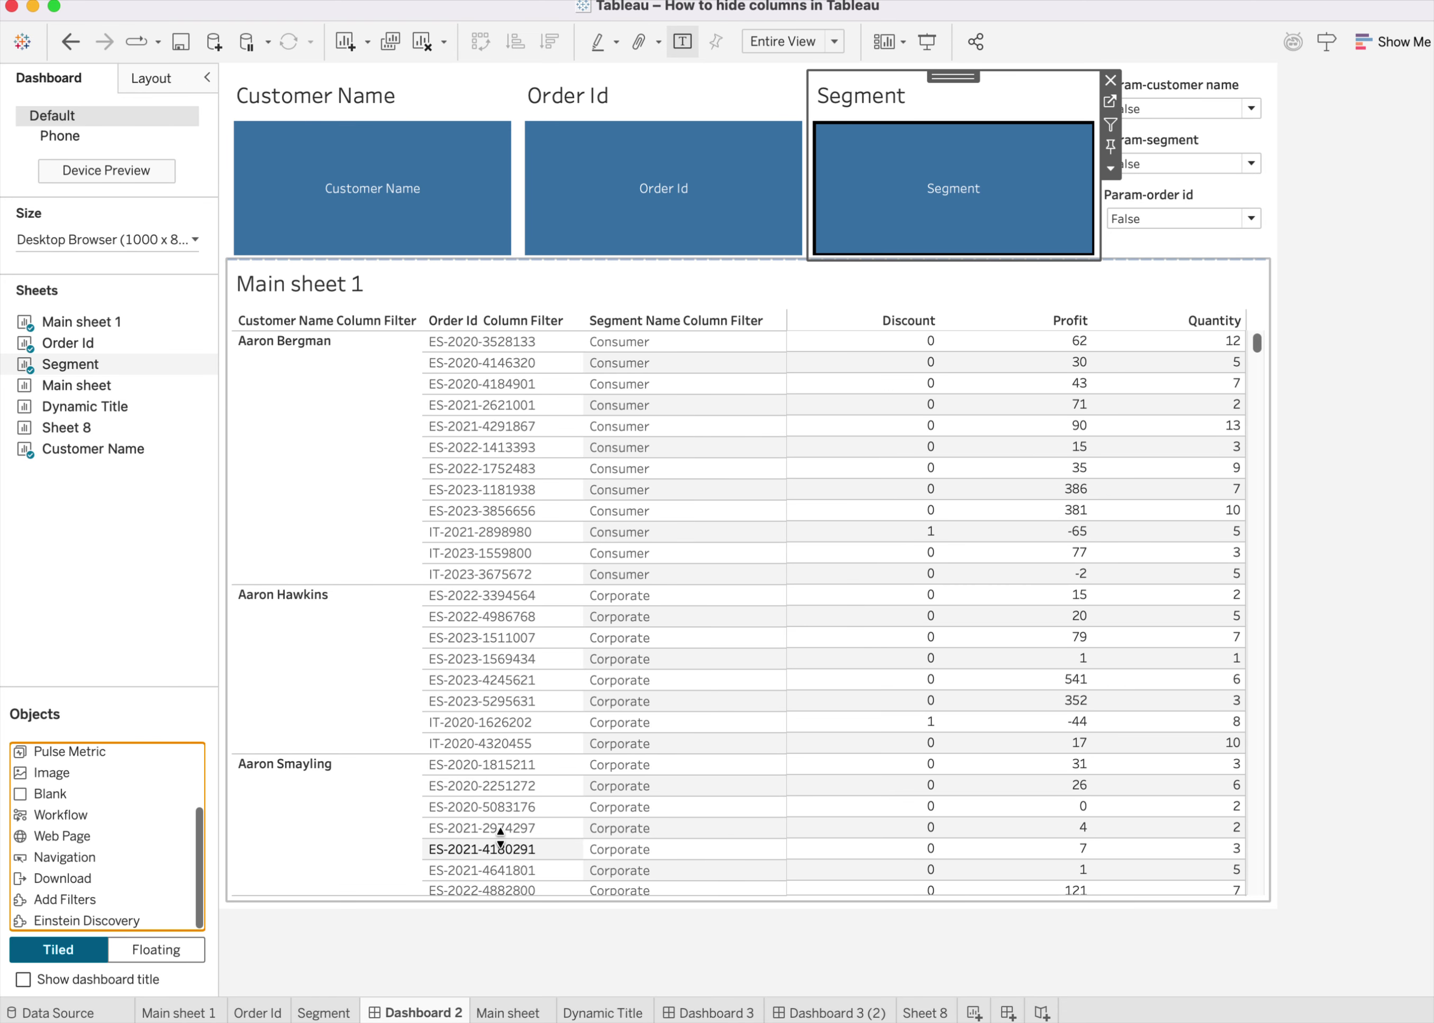
# On Main sheet 1, review the settings of the Param-order id parameter and close them unchanged.
pyautogui.click(201, 1011)
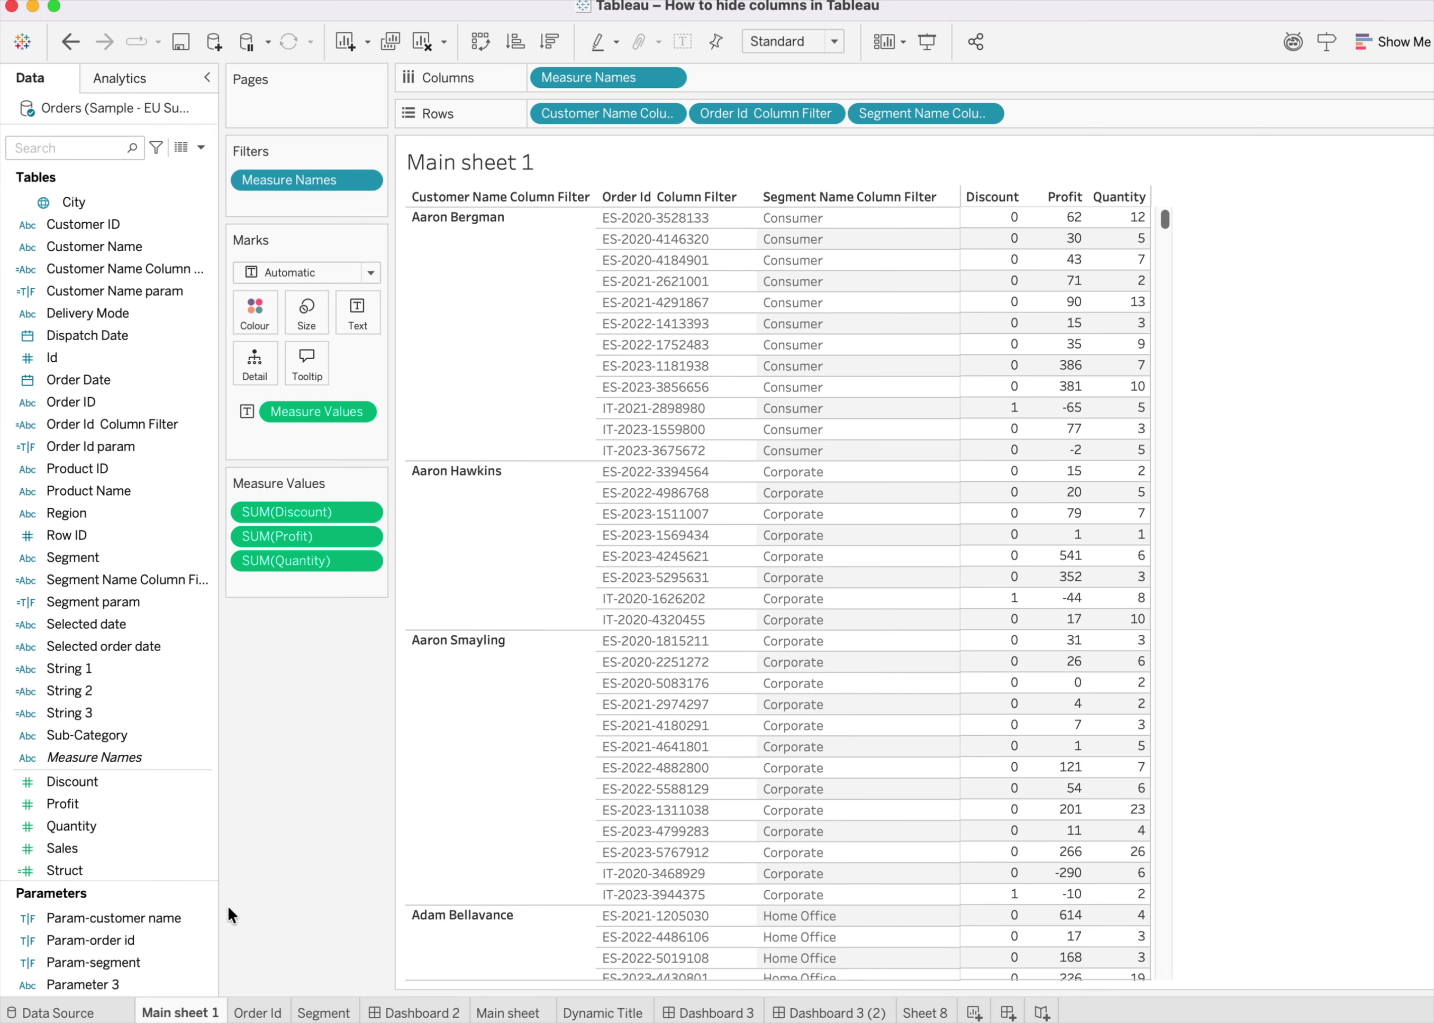
pyautogui.click(165, 918)
pyautogui.click(143, 942)
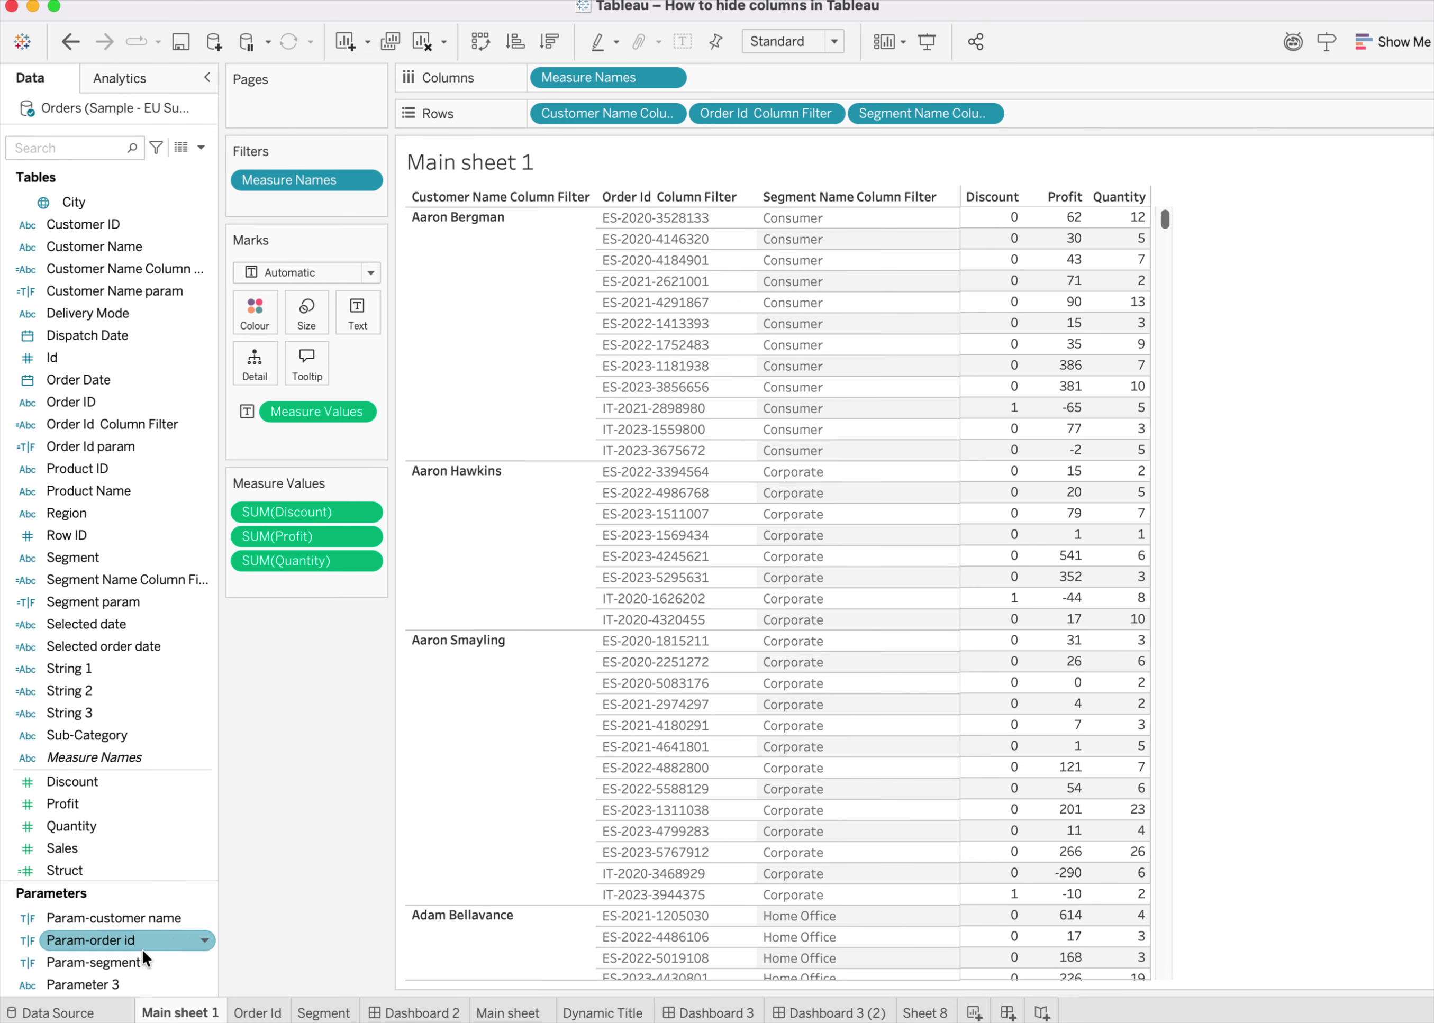
pyautogui.click(136, 959)
pyautogui.click(139, 917)
pyautogui.click(203, 936)
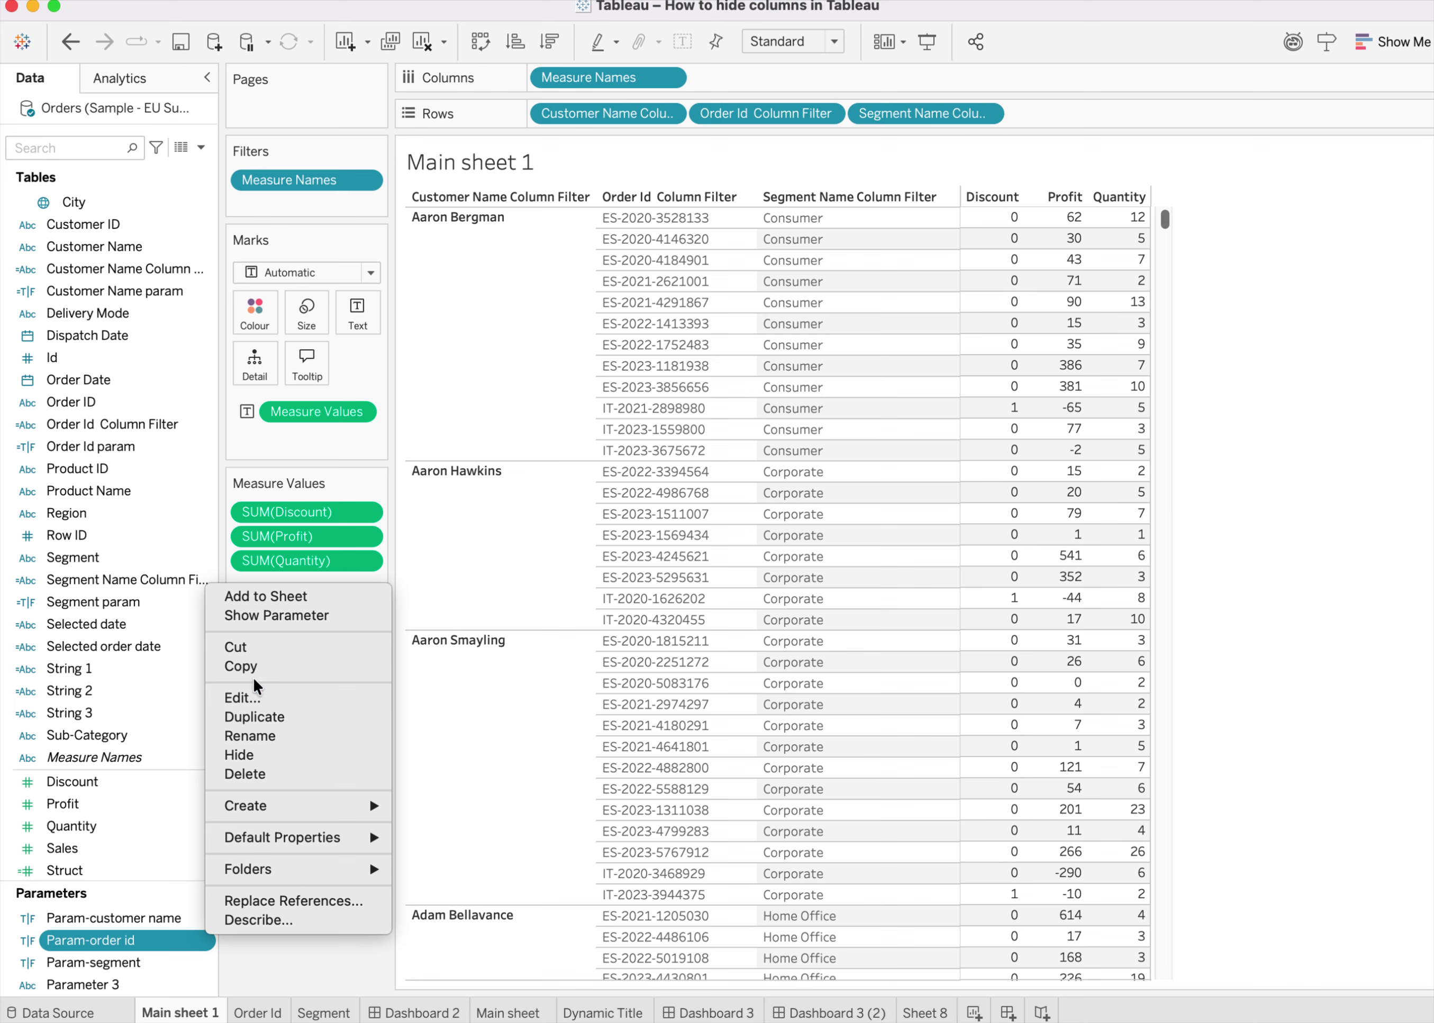
pyautogui.click(243, 699)
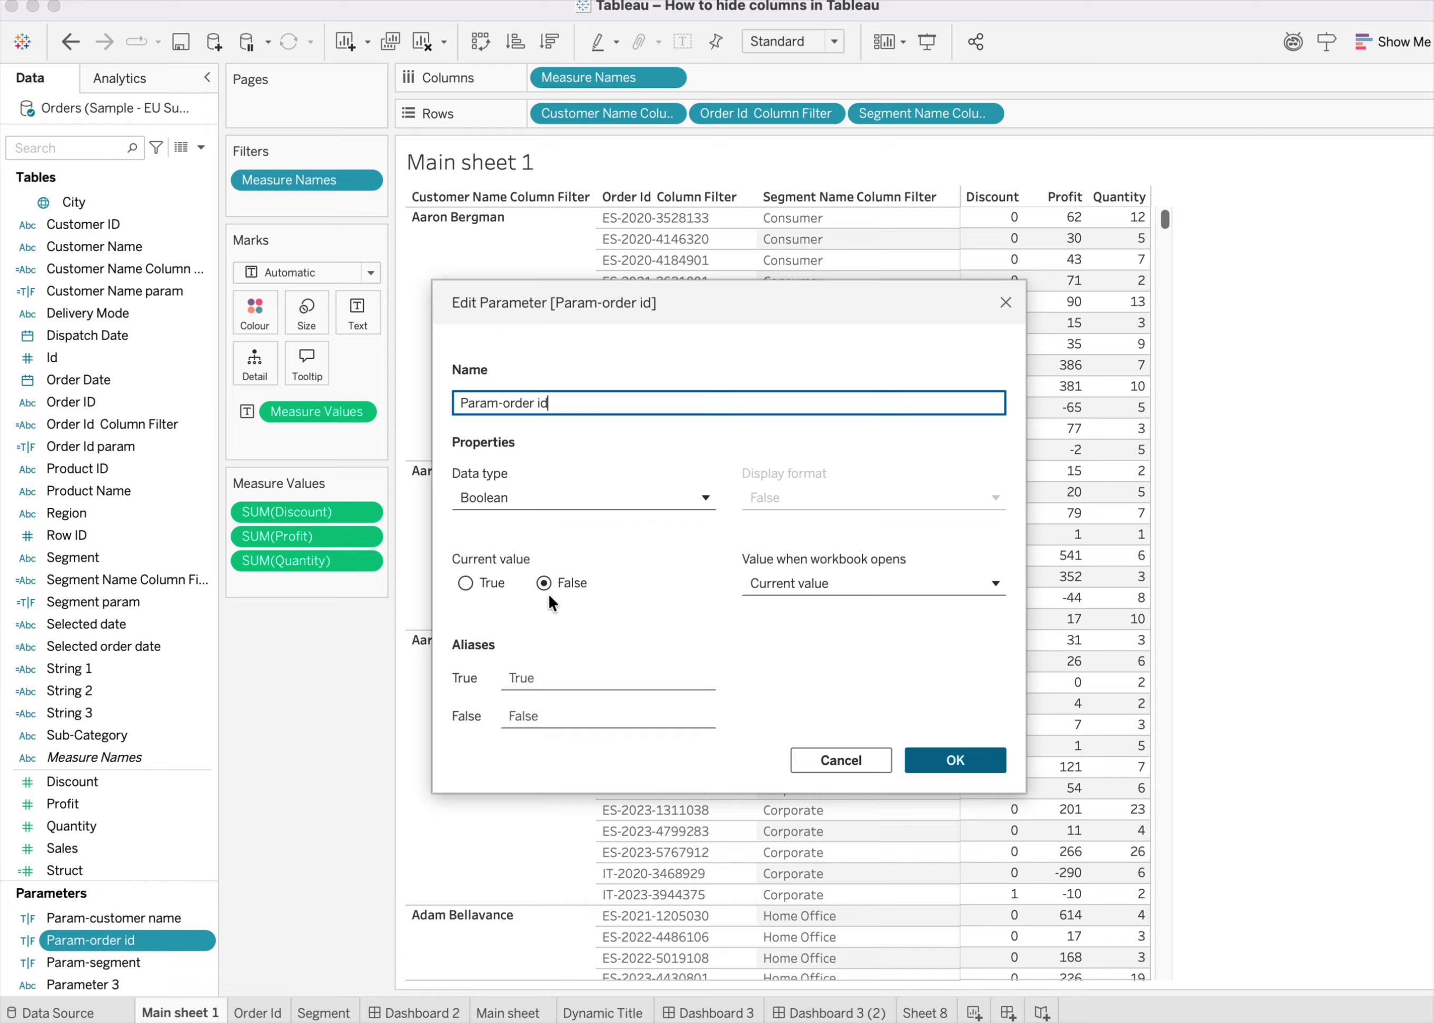
pyautogui.click(943, 765)
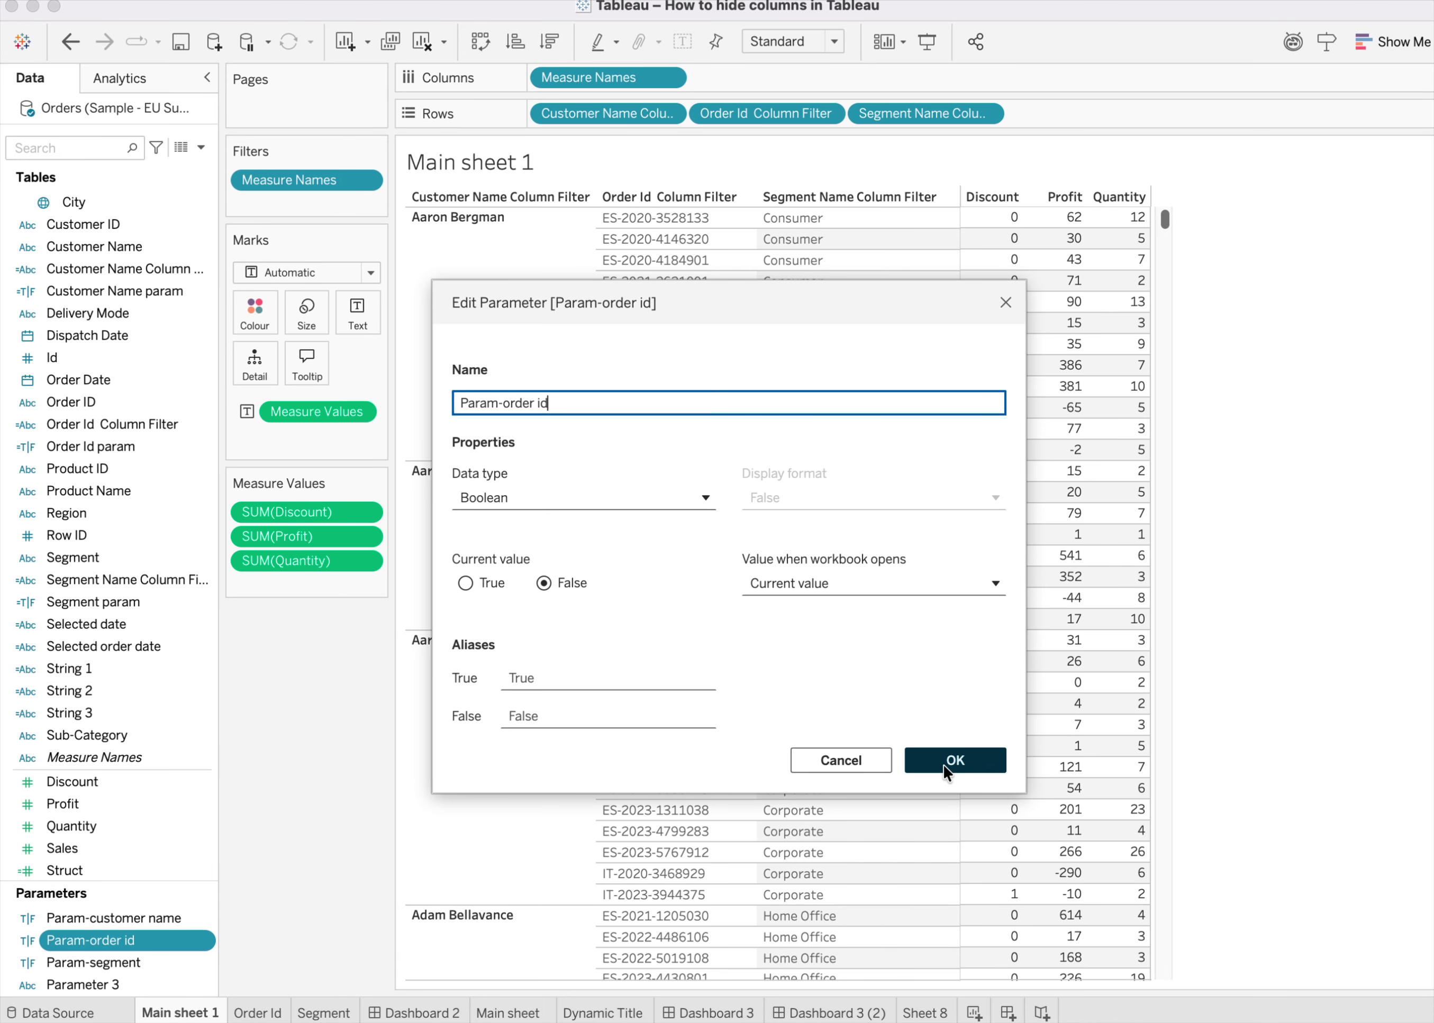
pyautogui.click(951, 761)
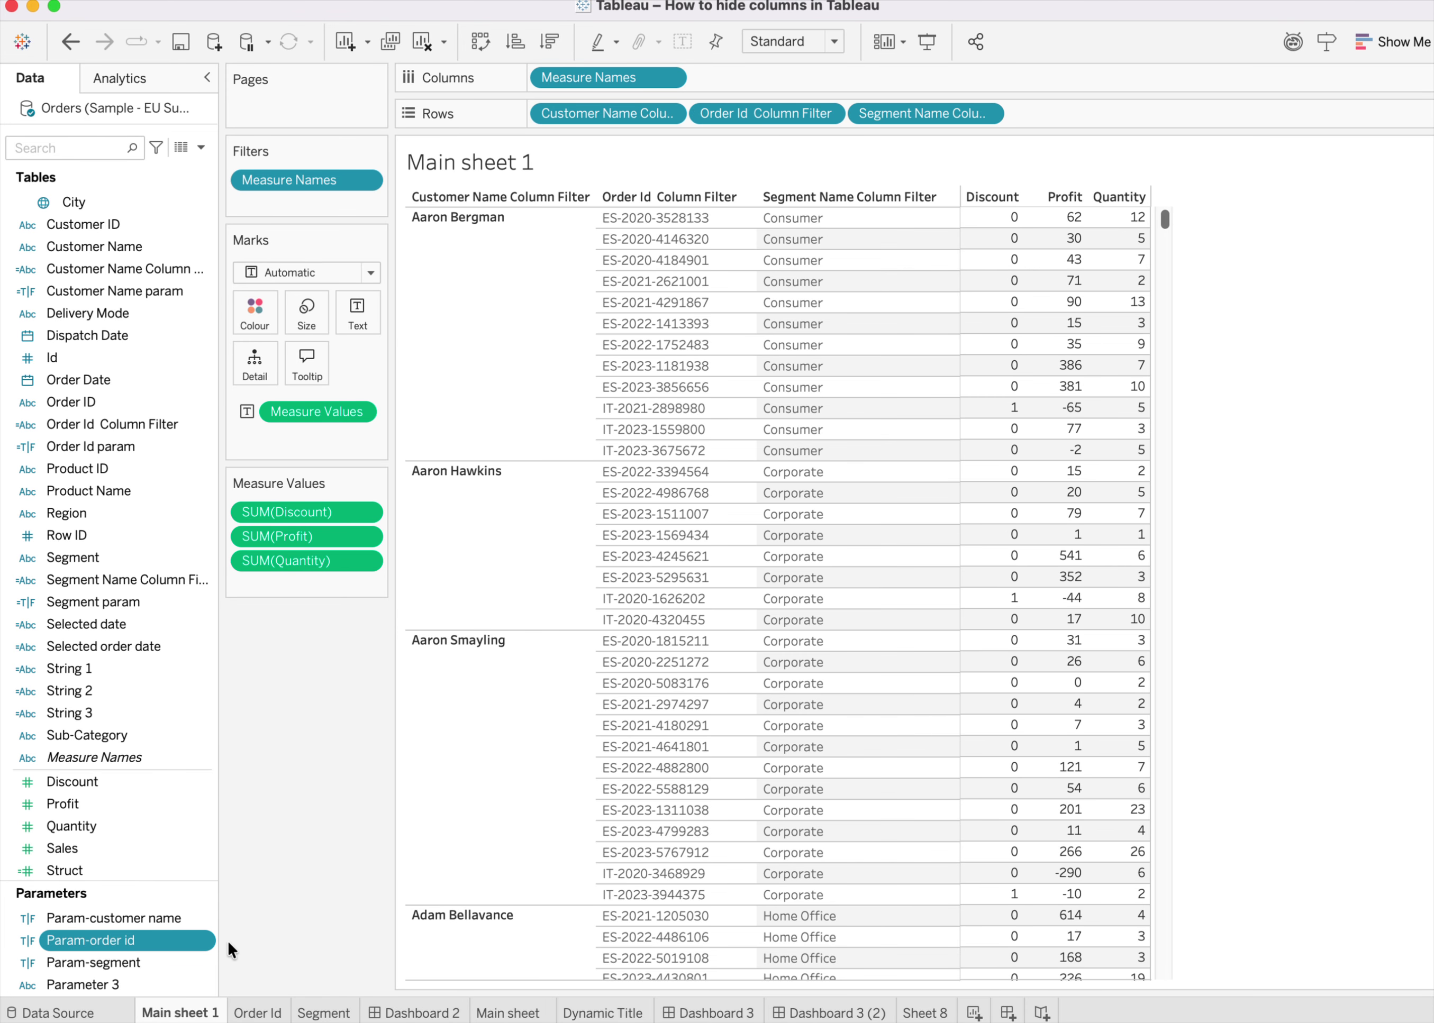
# Review the settings of the Param-segment and Param-customer name parameters, leaving both unchanged.
pyautogui.rightClick(201, 962)
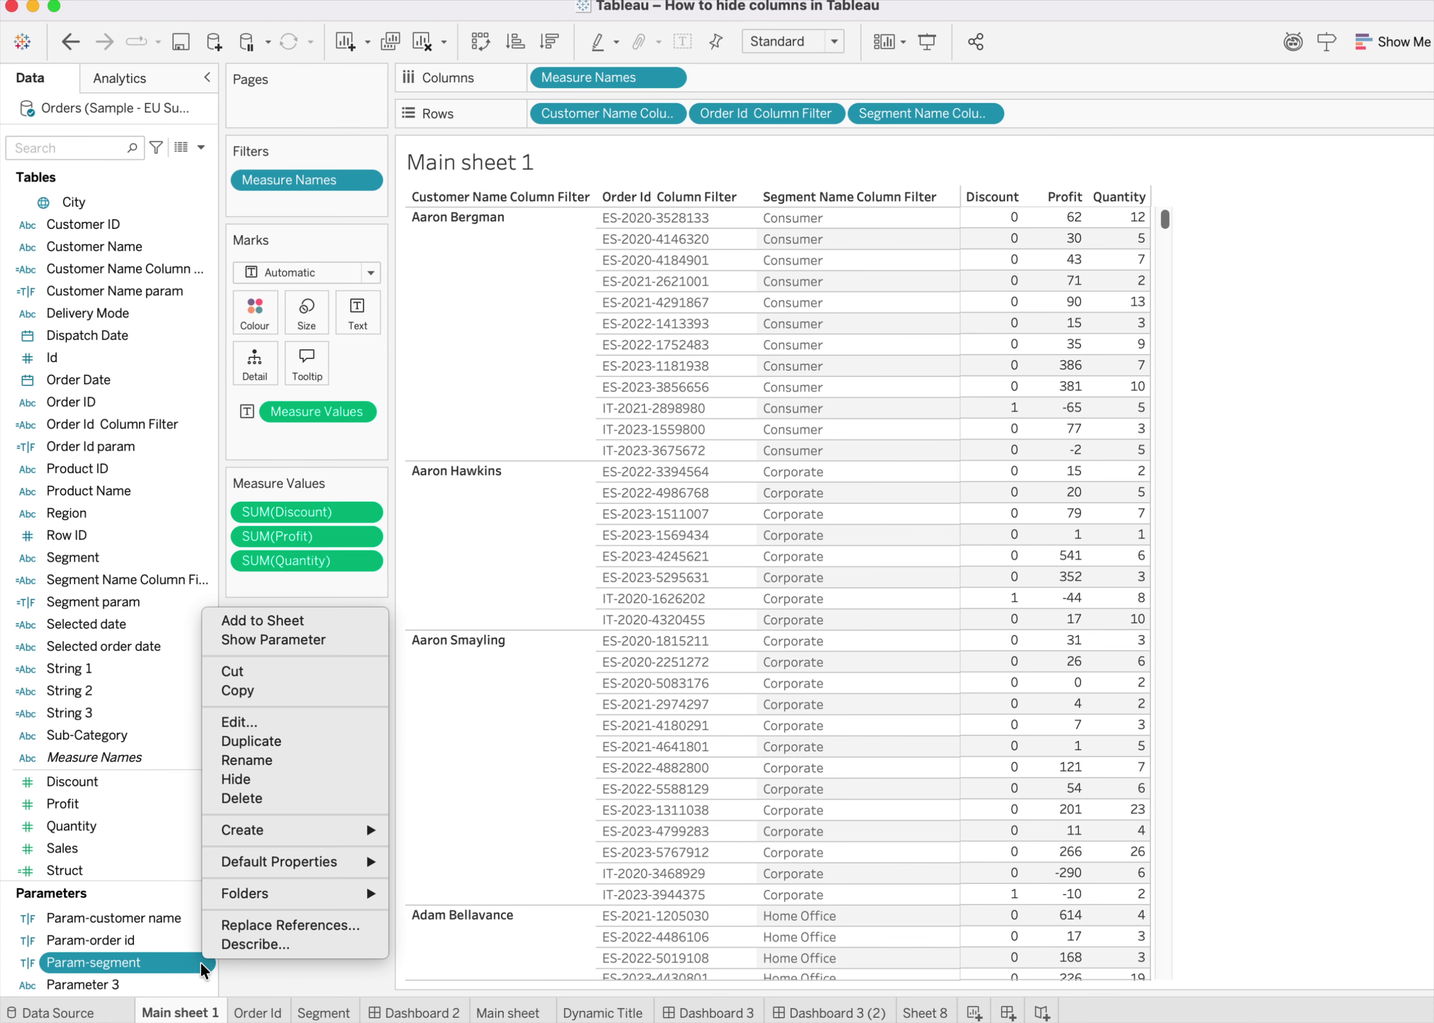
pyautogui.click(272, 722)
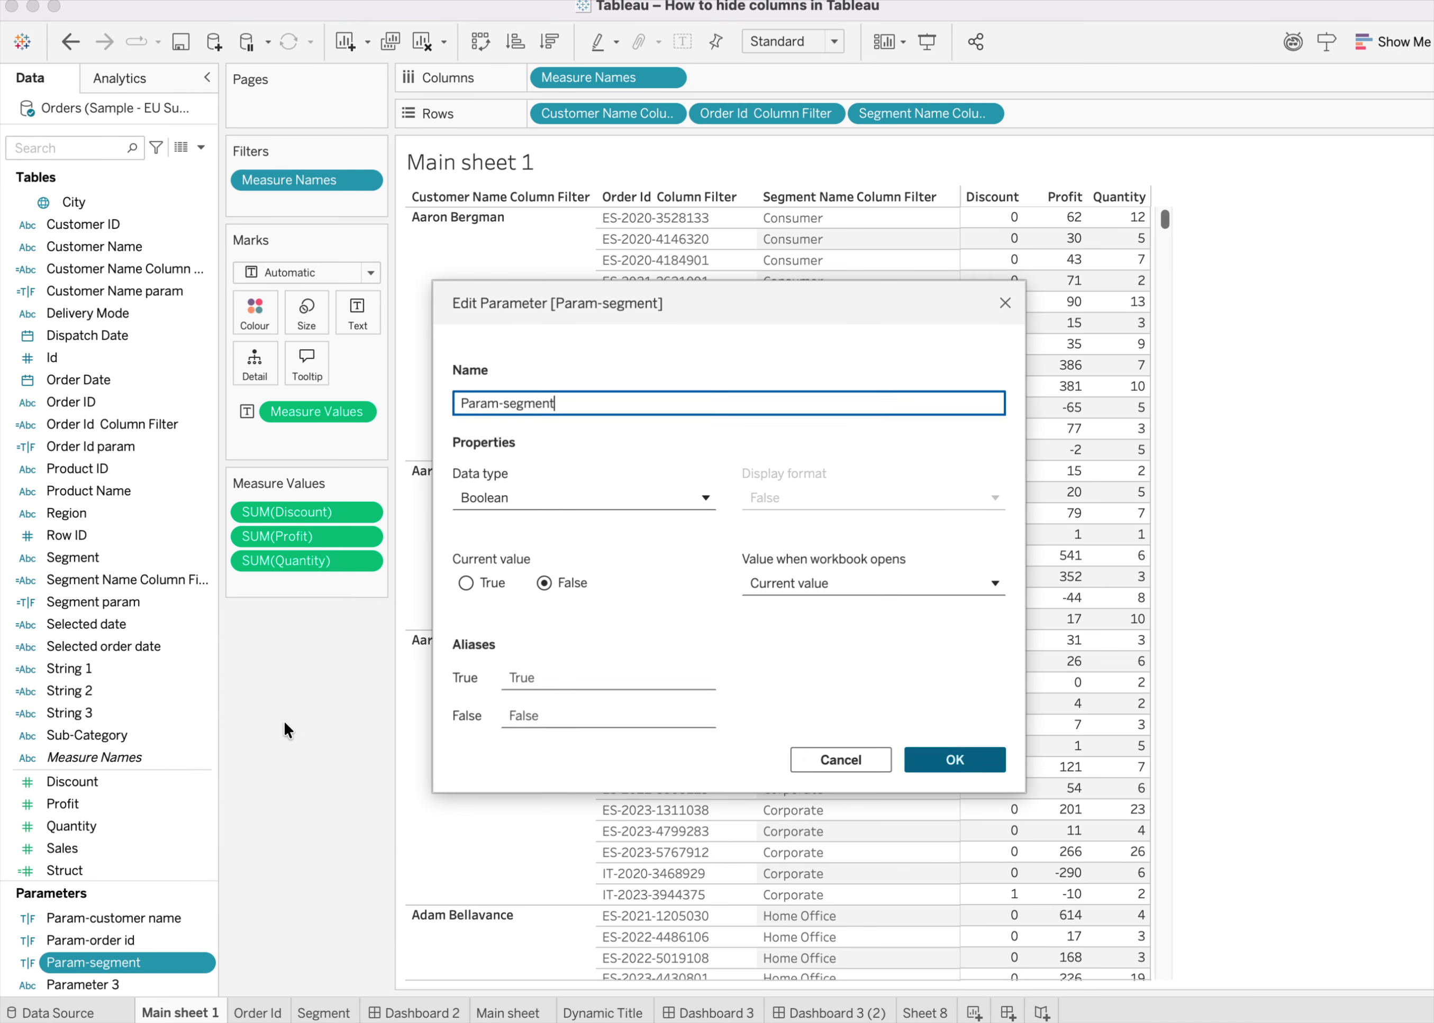
pyautogui.click(944, 758)
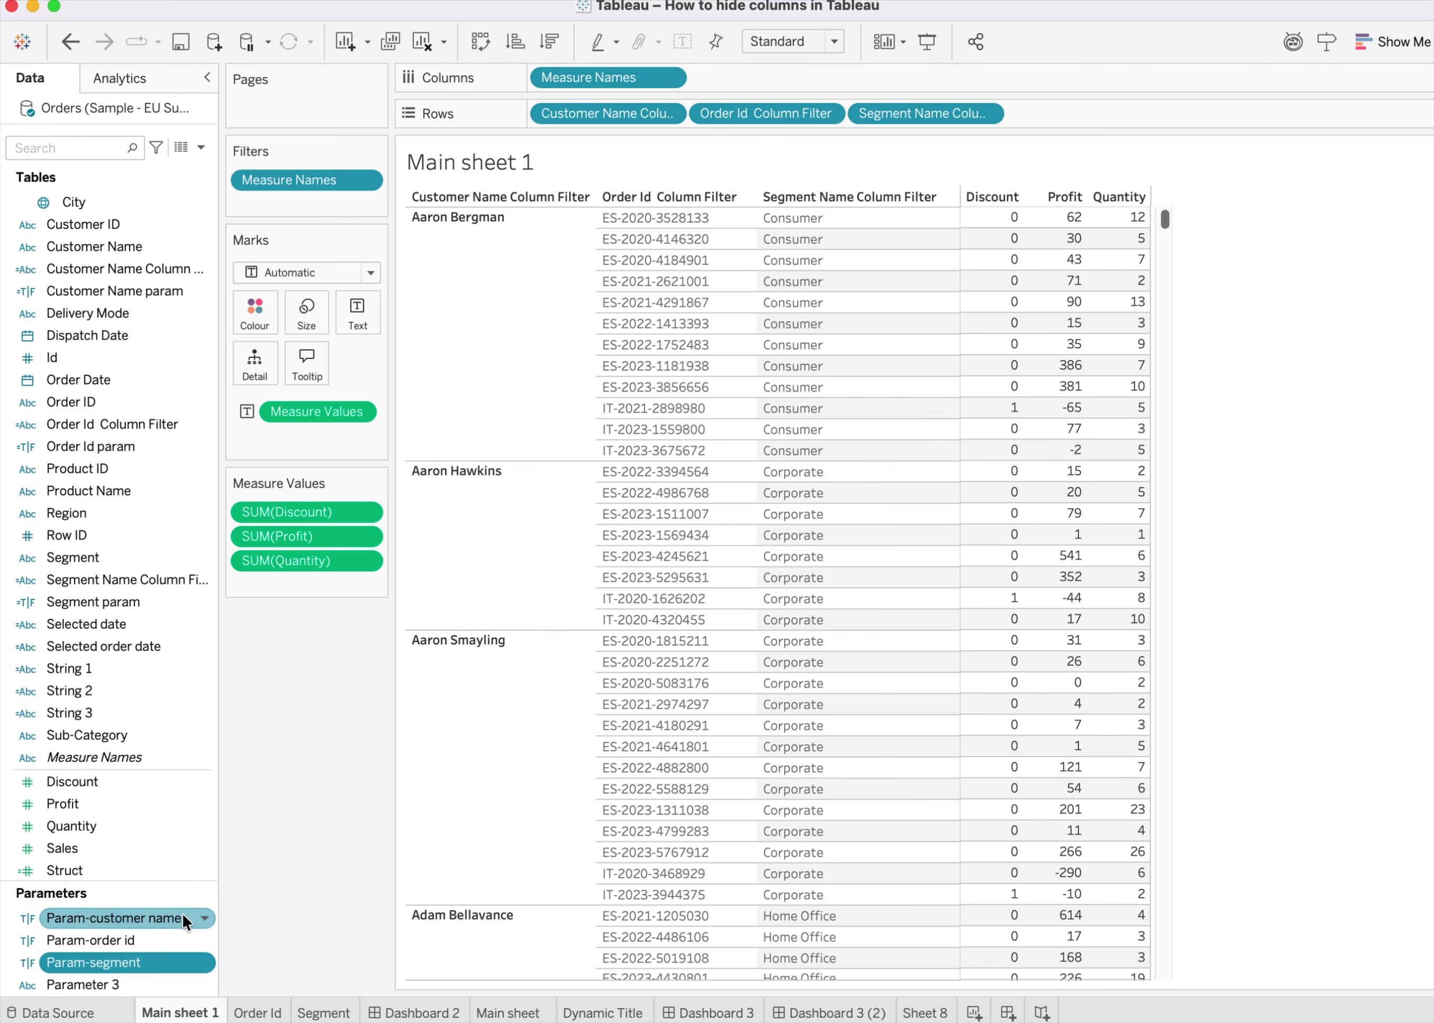
pyautogui.click(202, 919)
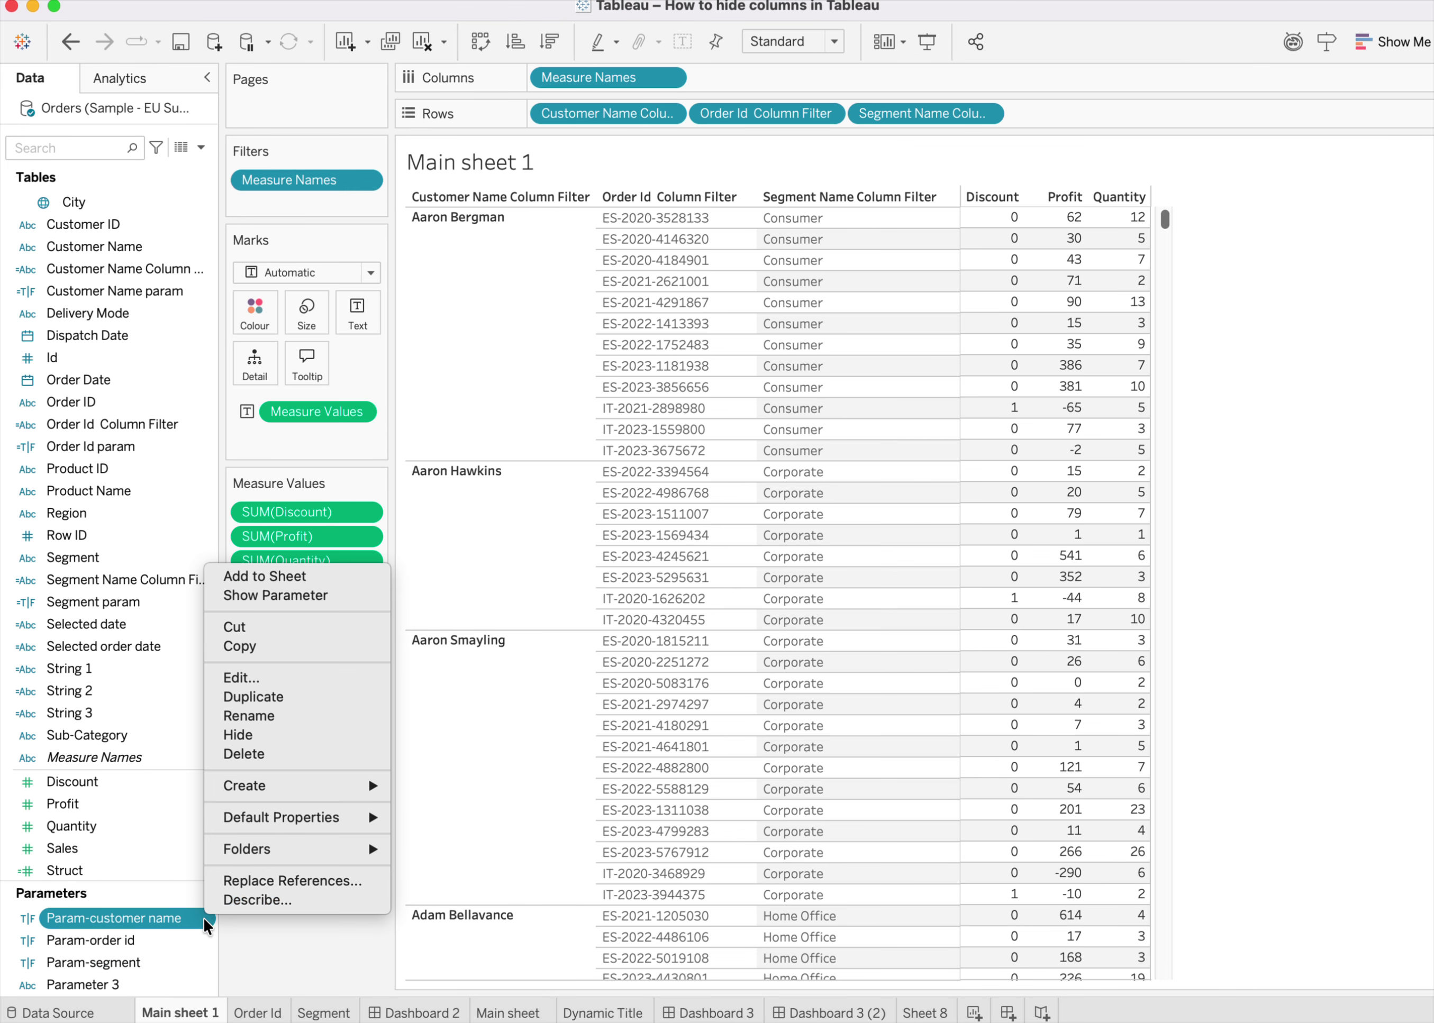
pyautogui.click(292, 670)
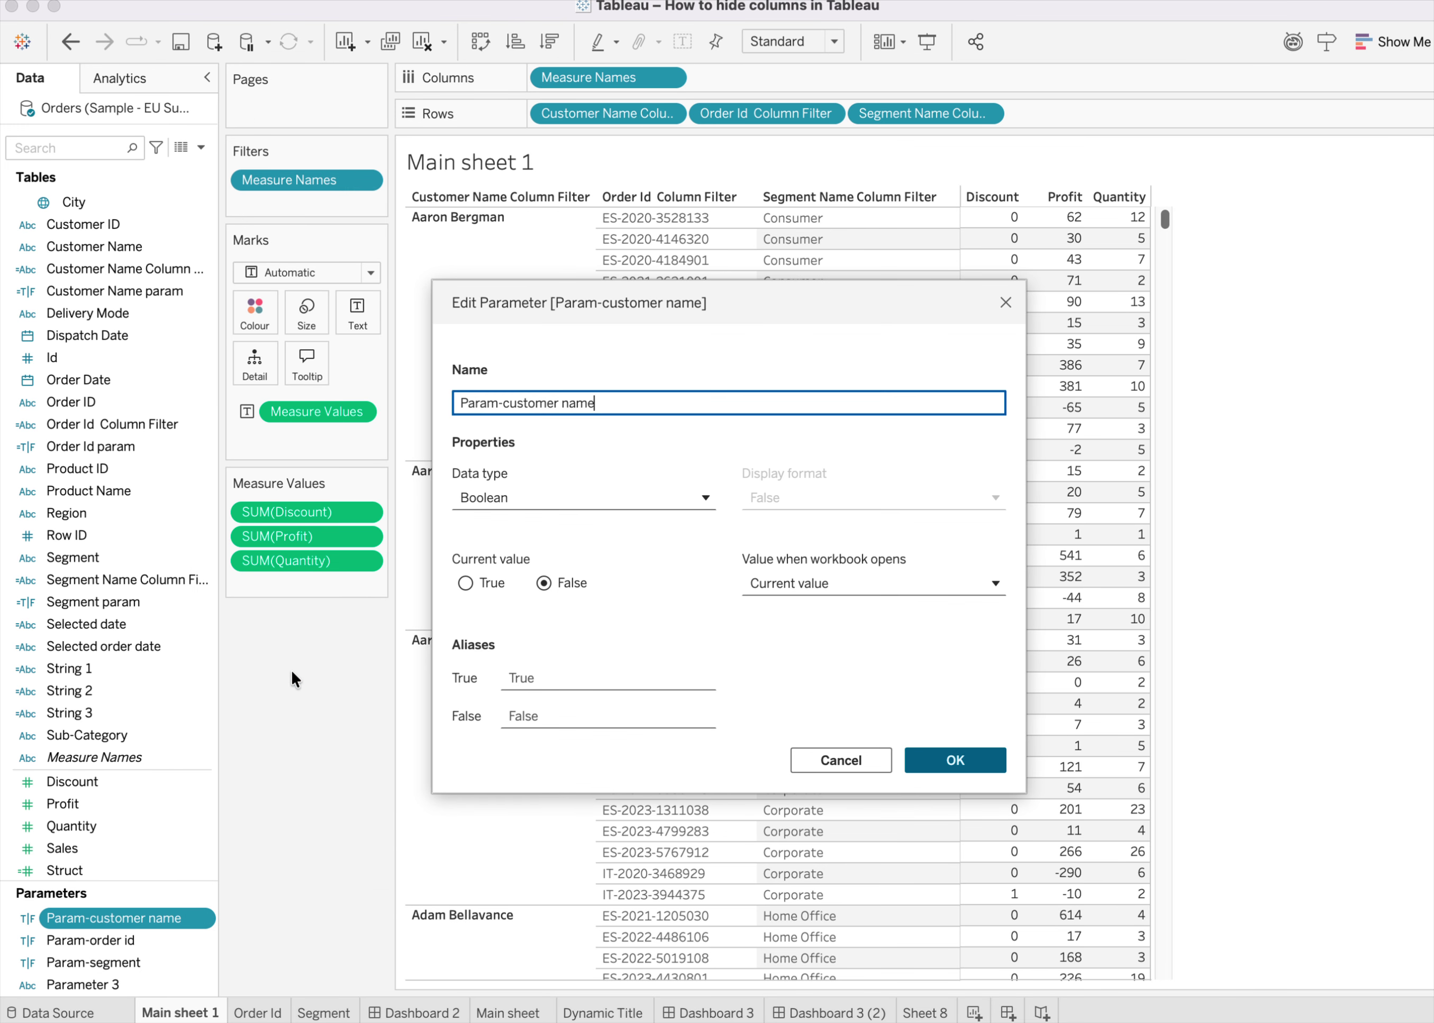
pyautogui.click(948, 758)
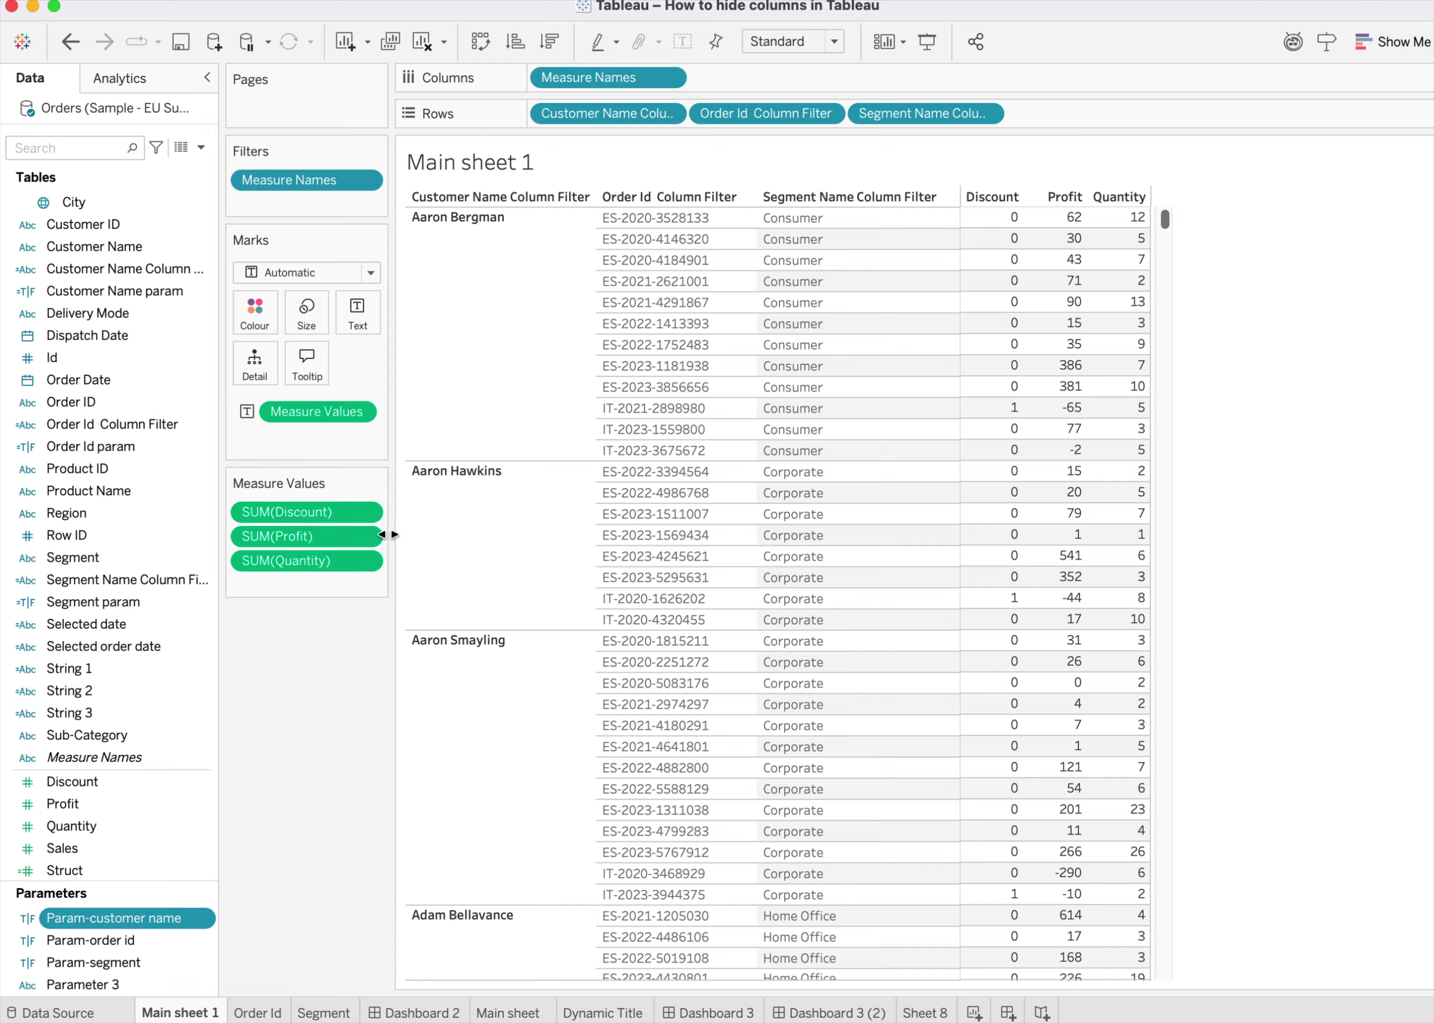
# Examine the formulas of the Customer Name Column Filter and Segment Name Column Filter calculated fields.
pyautogui.click(204, 268)
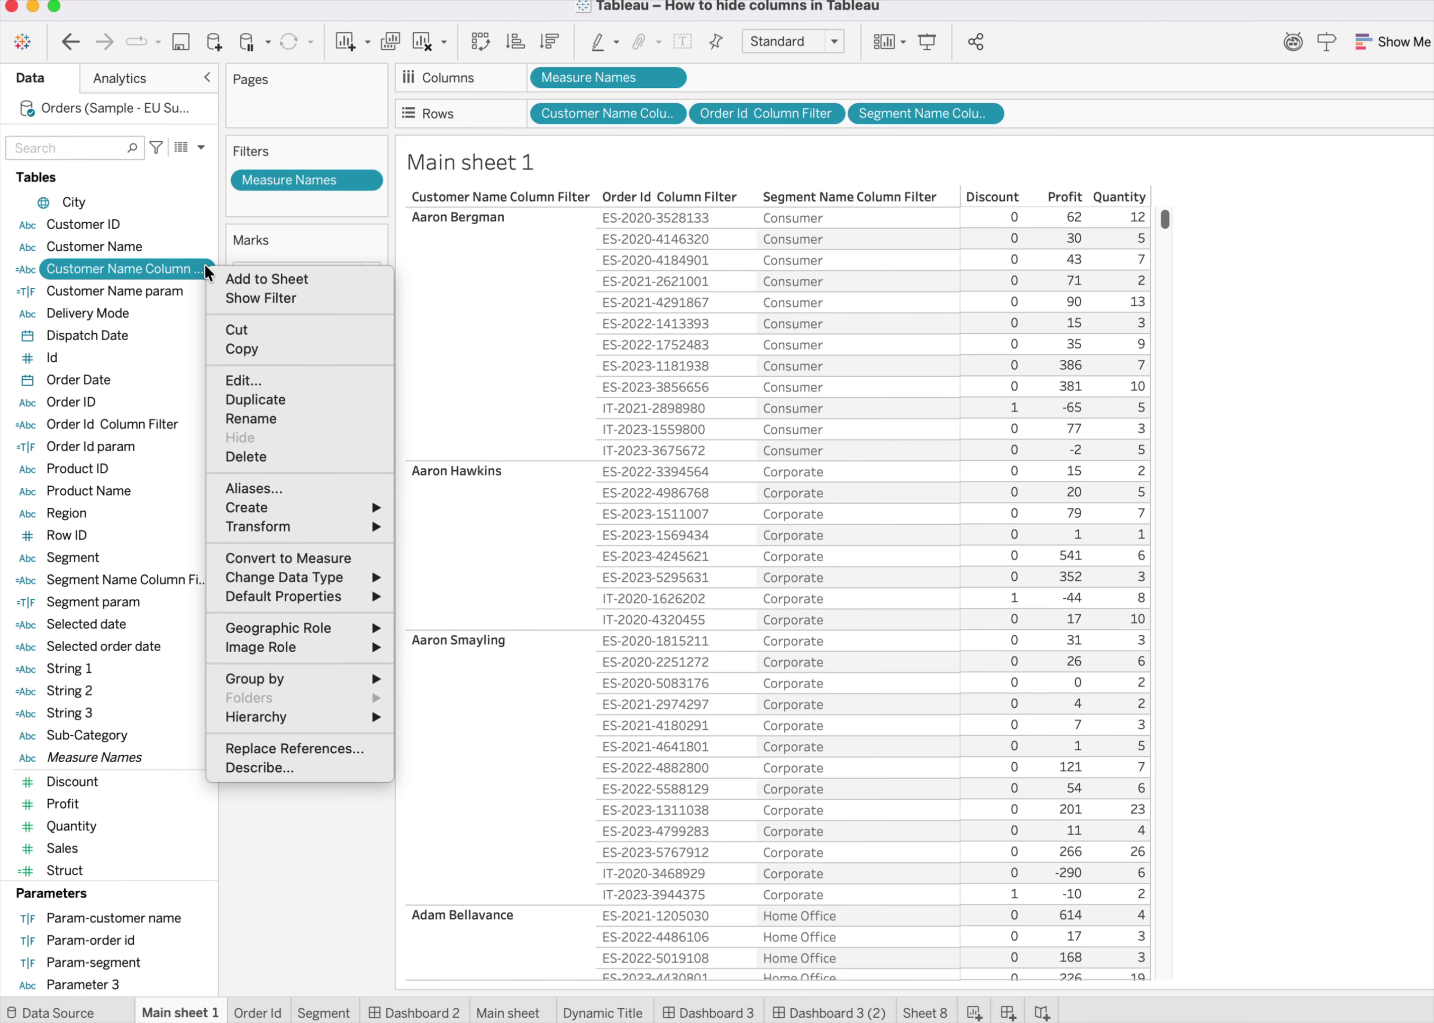
pyautogui.click(258, 379)
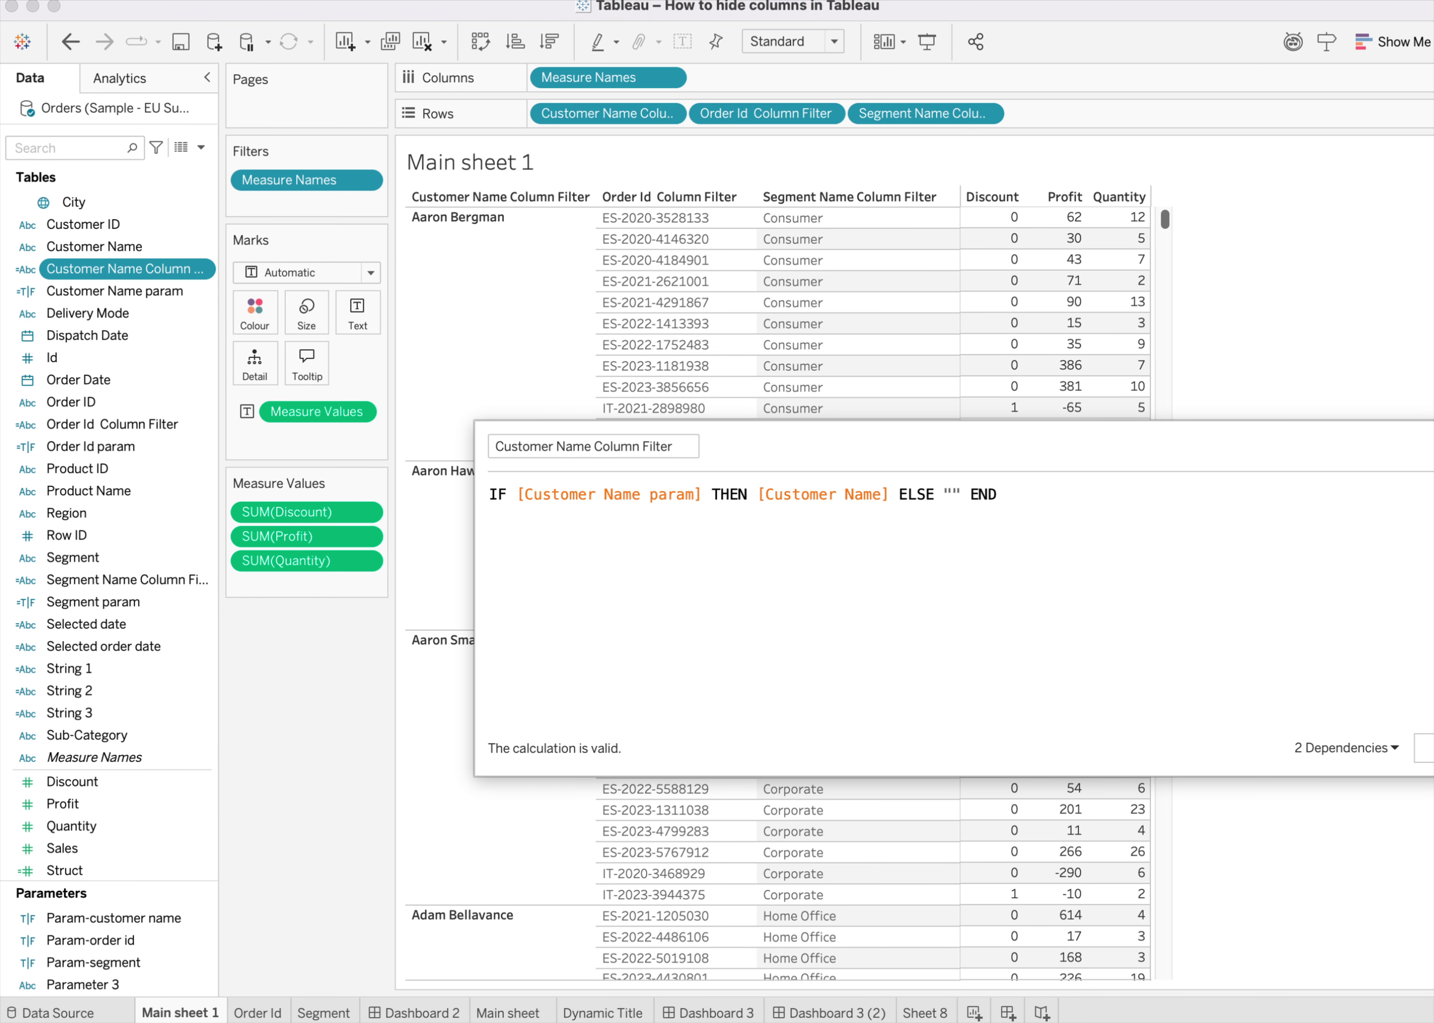
pyautogui.press('Escape')
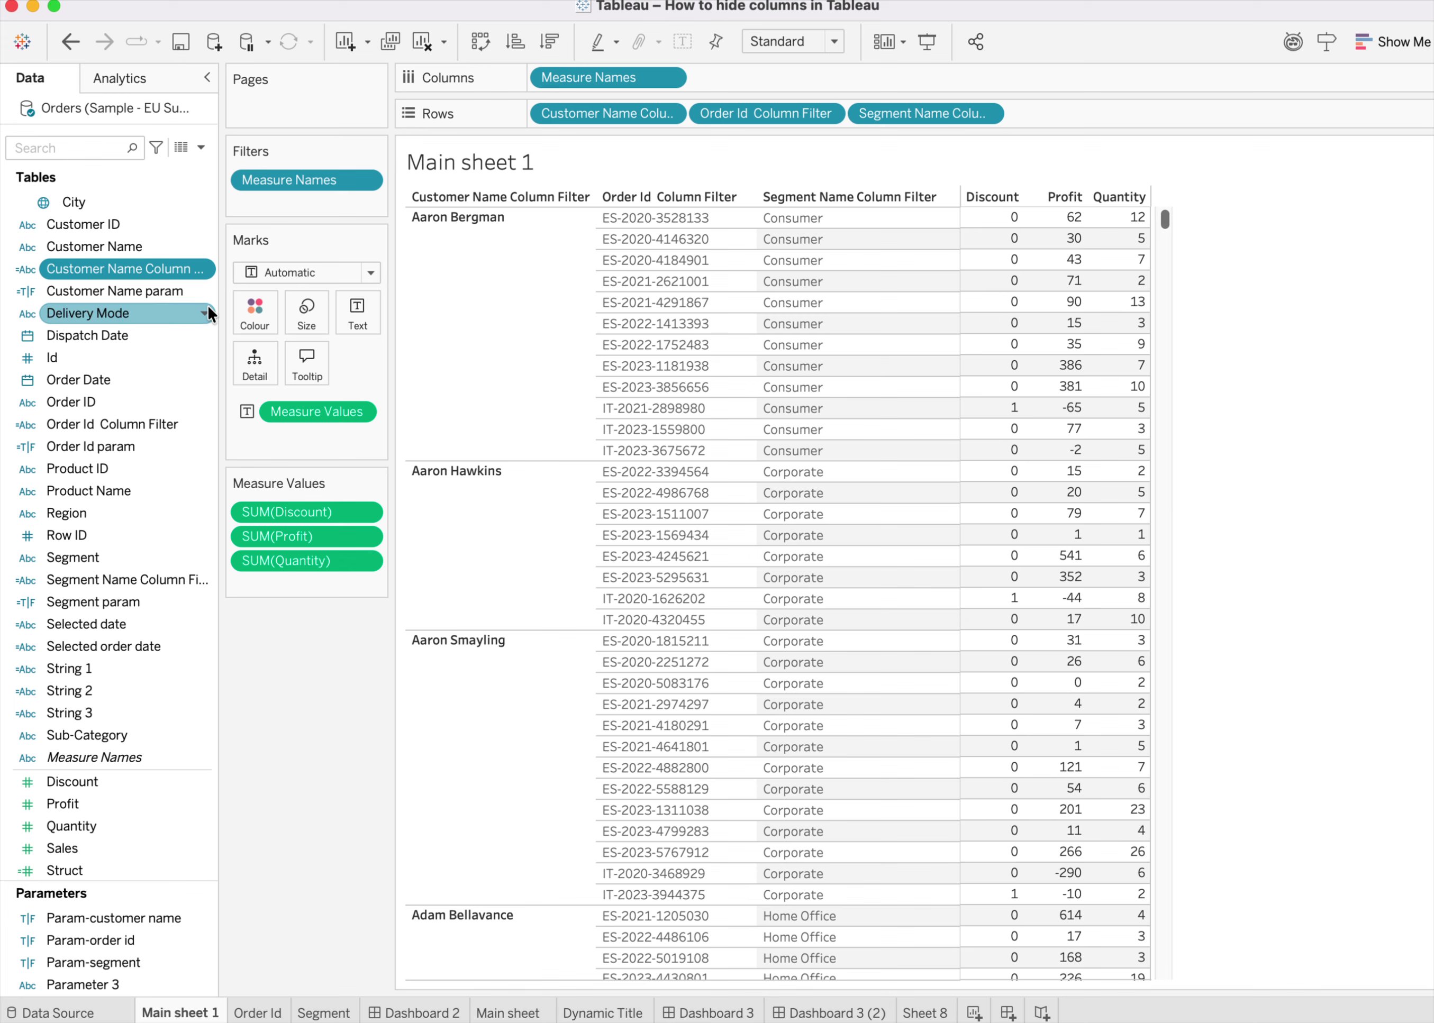
pyautogui.click(201, 577)
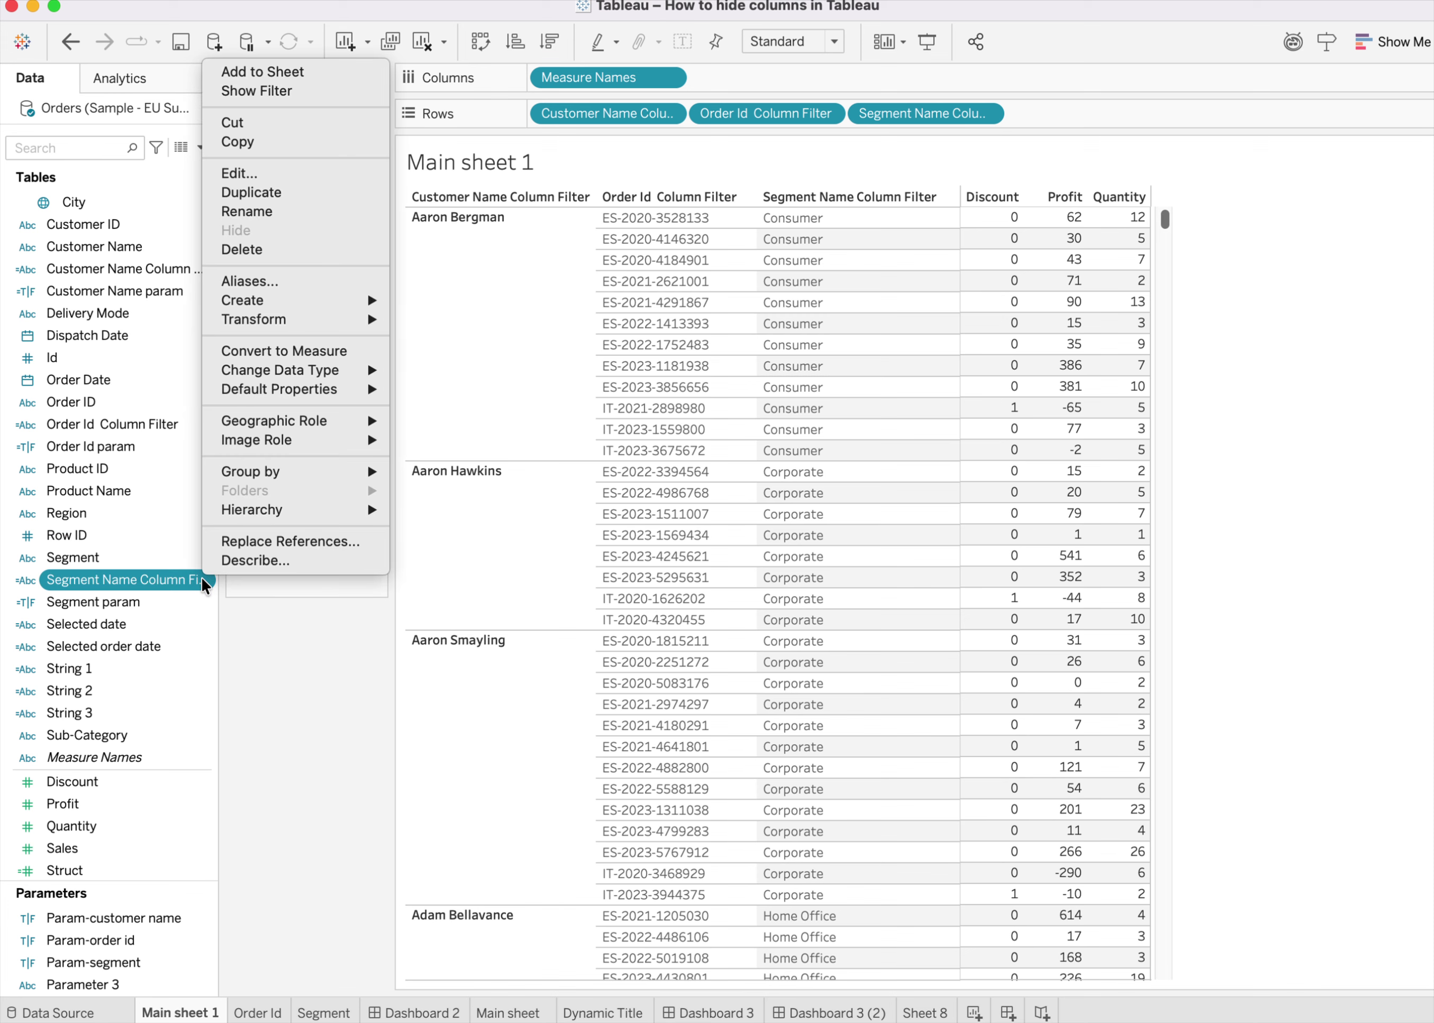
pyautogui.click(270, 175)
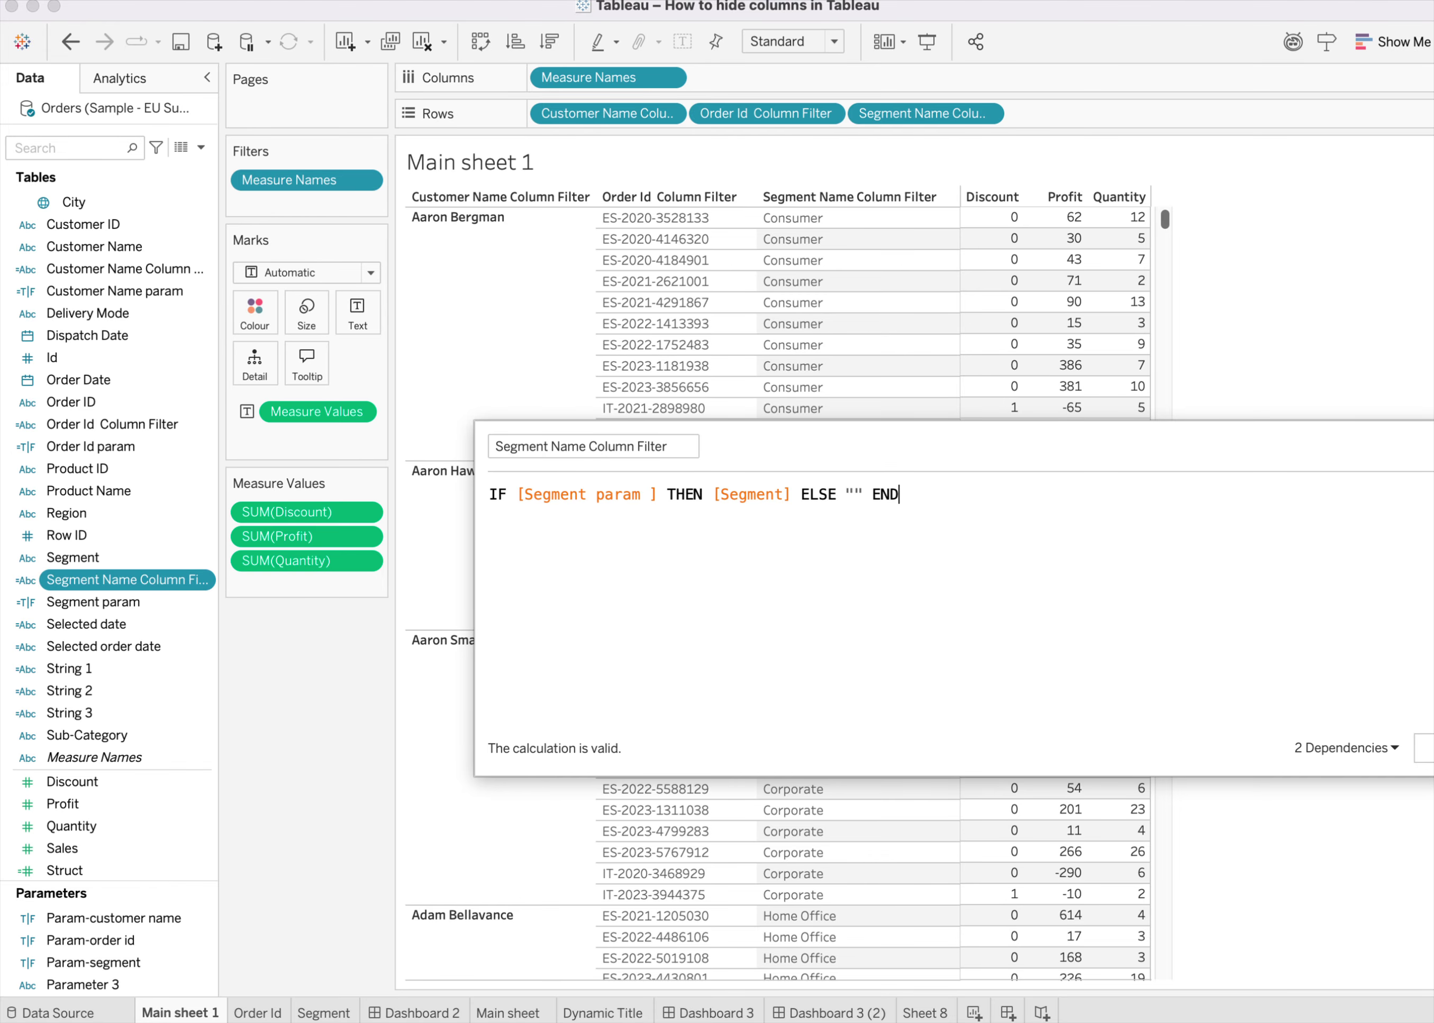
pyautogui.click(1426, 748)
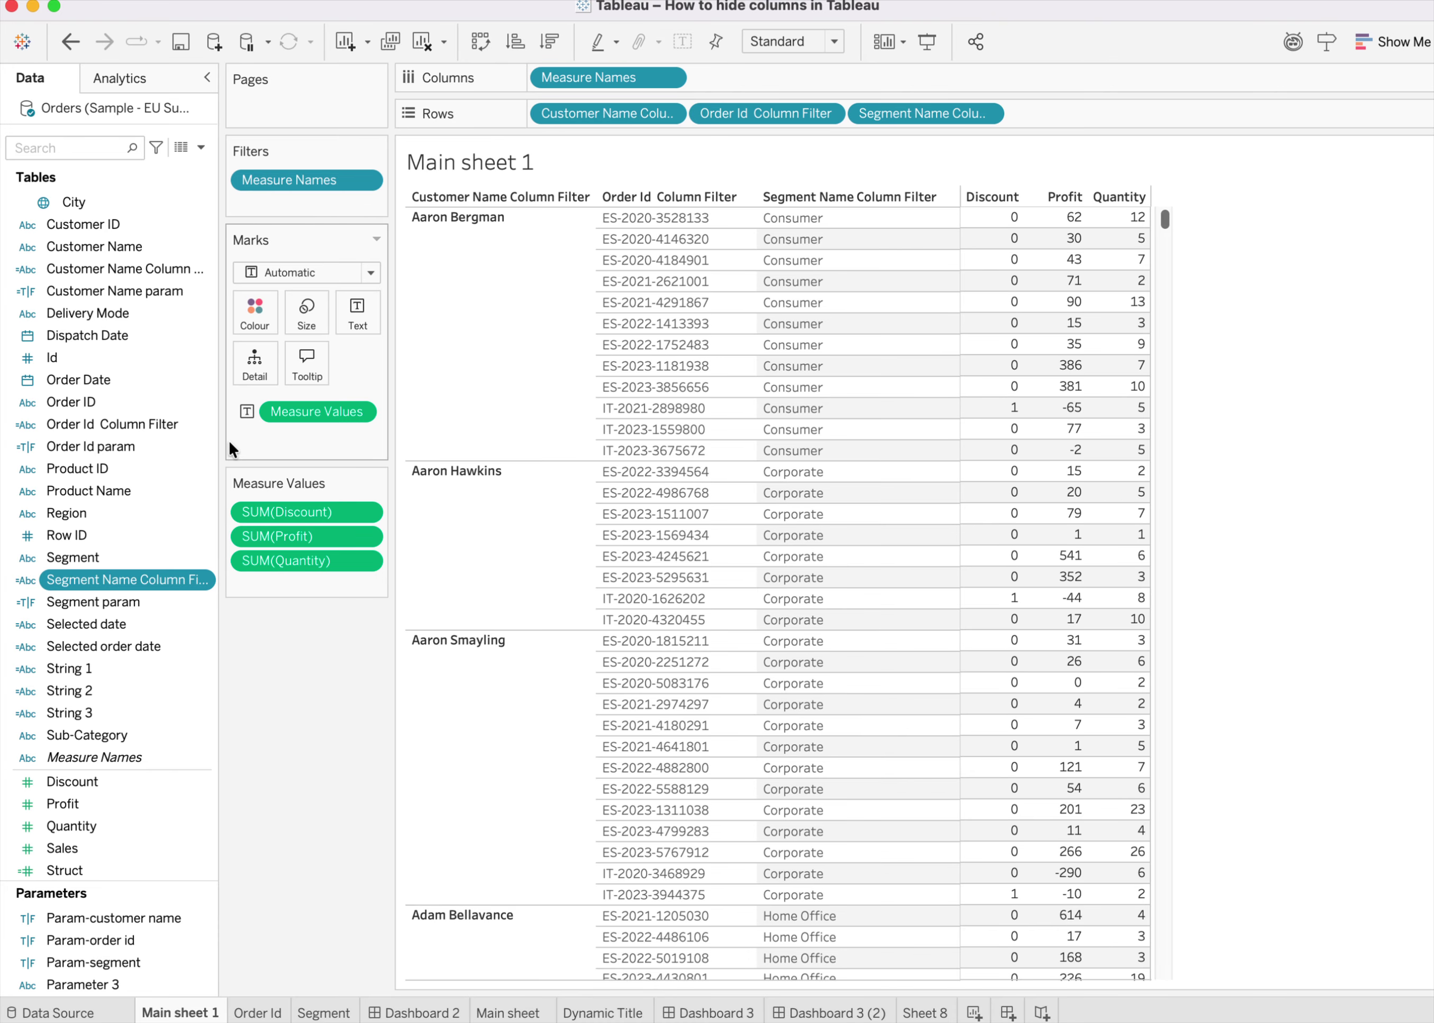
# Widen the field list to show full field names and recheck the Customer Name Column Filter formula.
pyautogui.moveTo(220, 446); pyautogui.dragTo(279, 454)
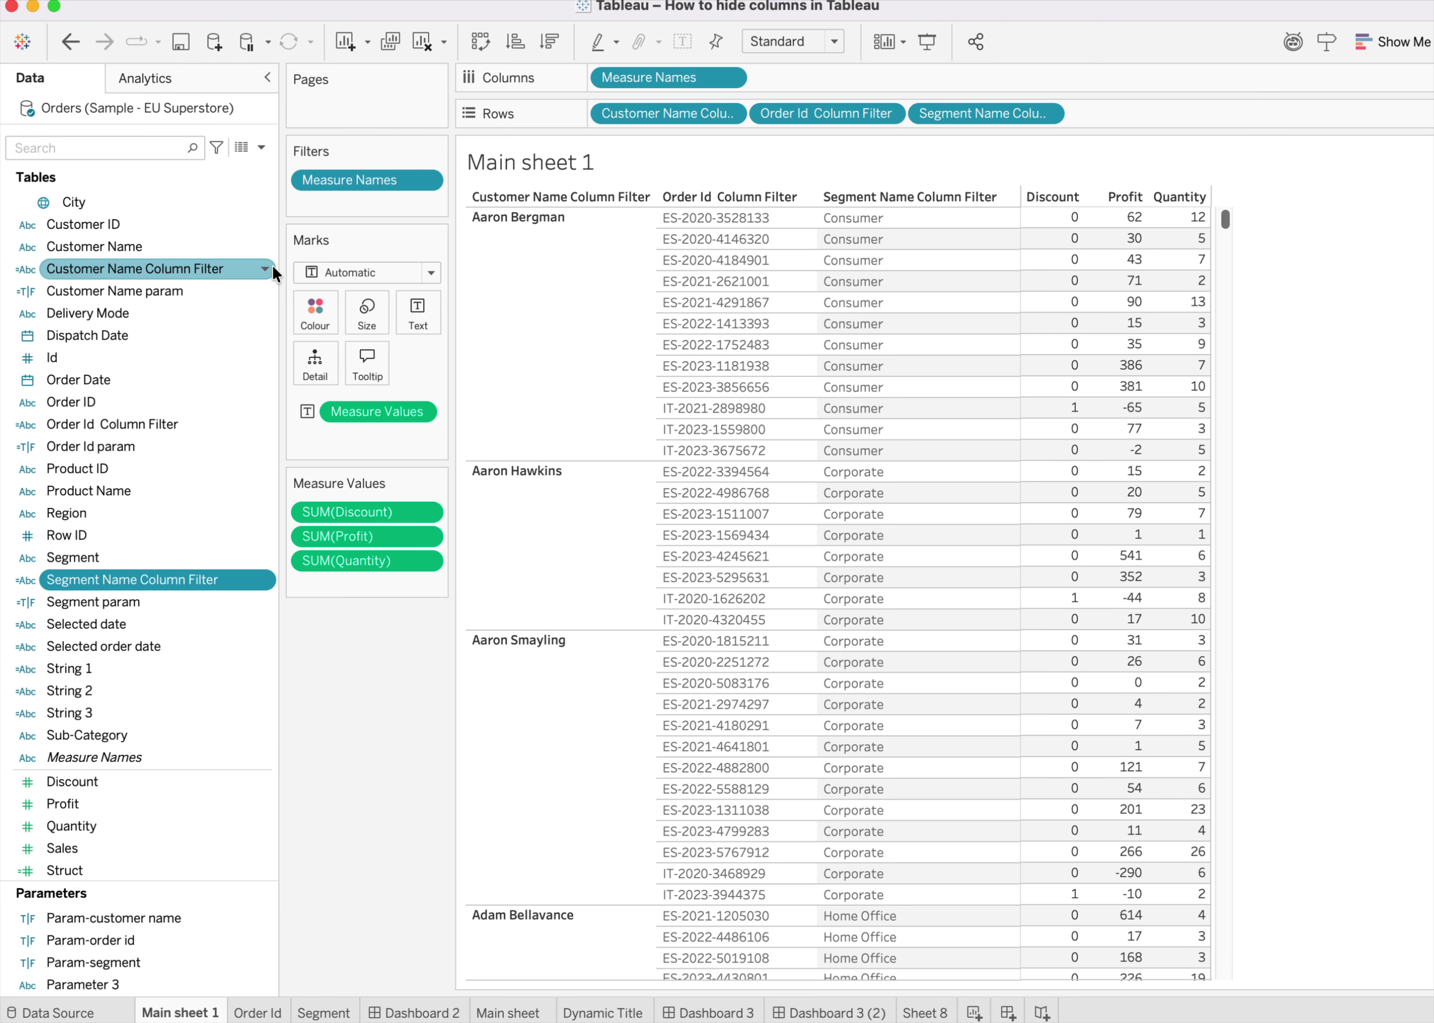
pyautogui.click(265, 271)
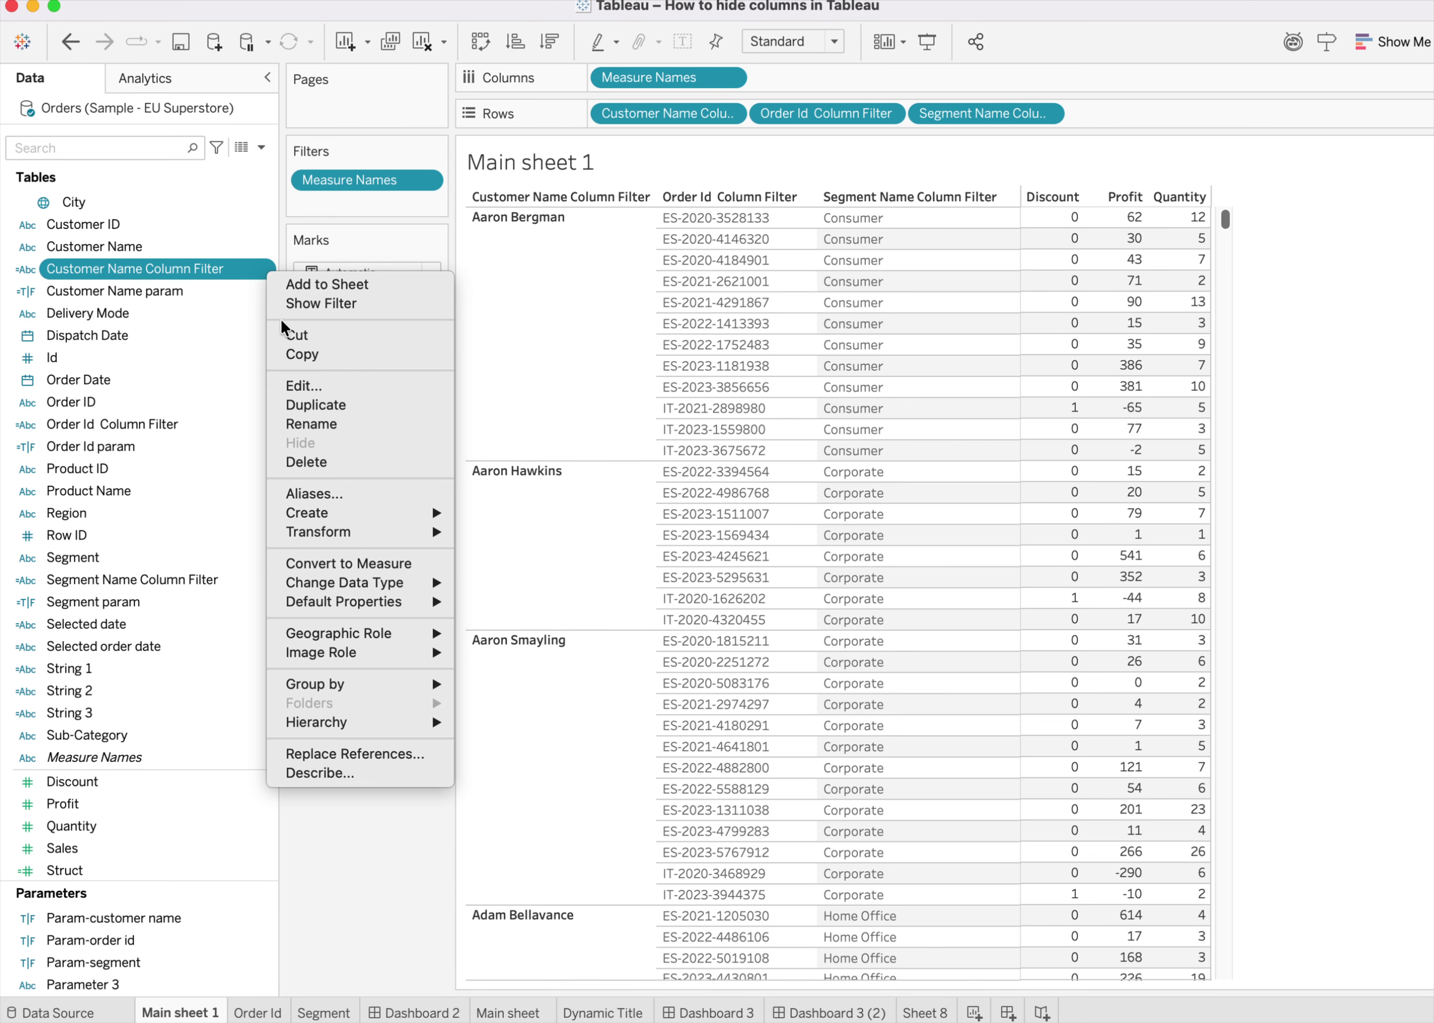
pyautogui.click(308, 383)
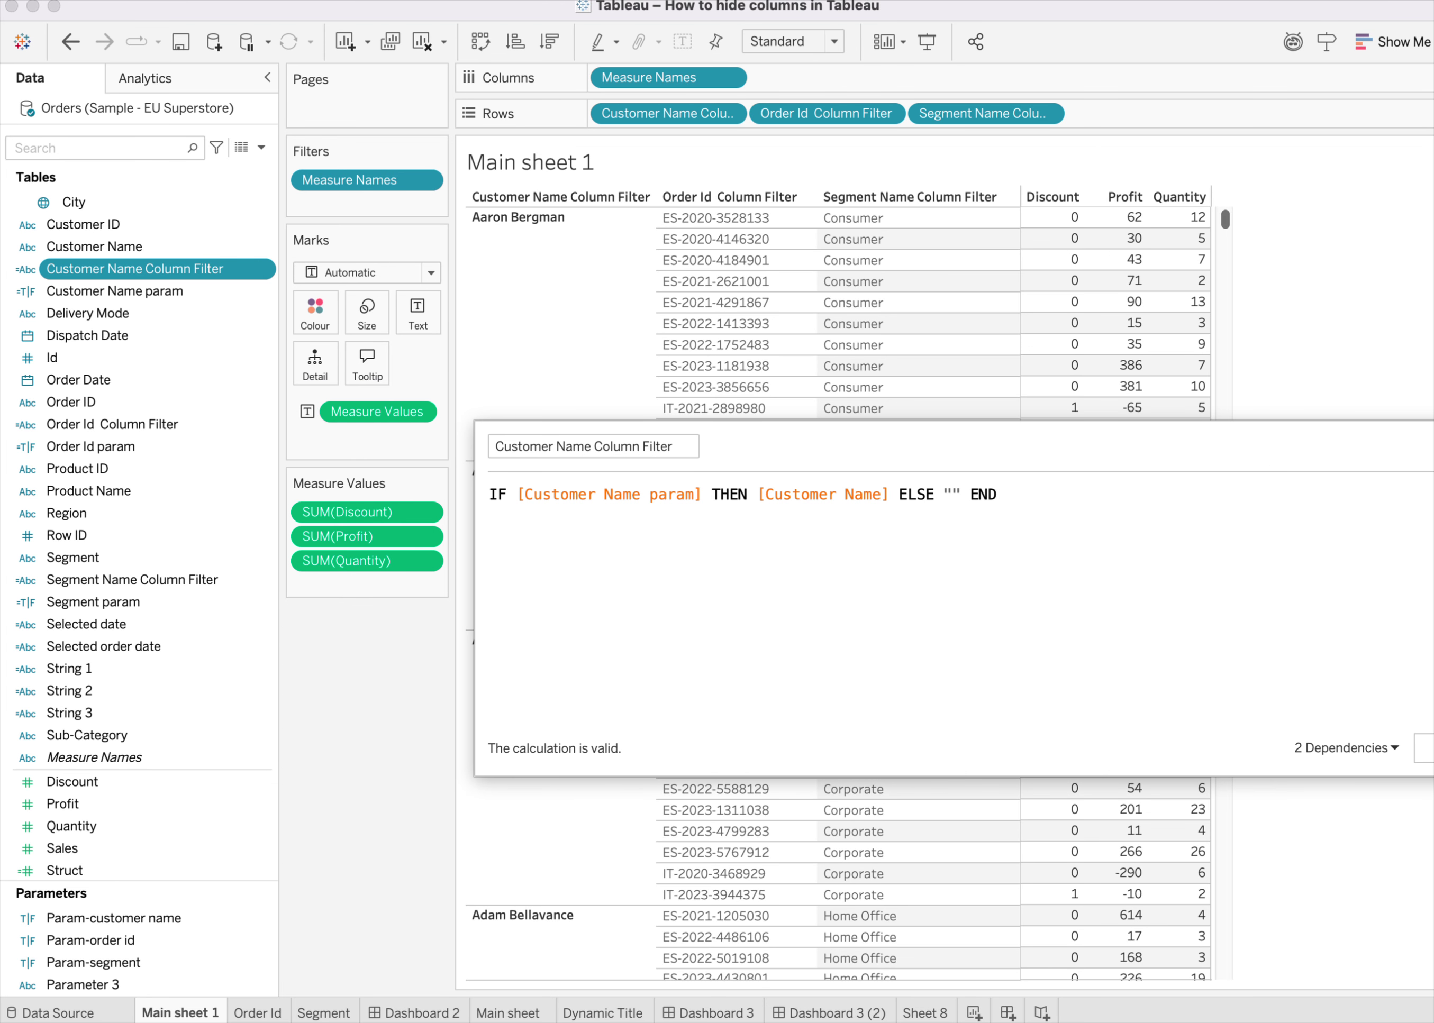
pyautogui.press('Escape')
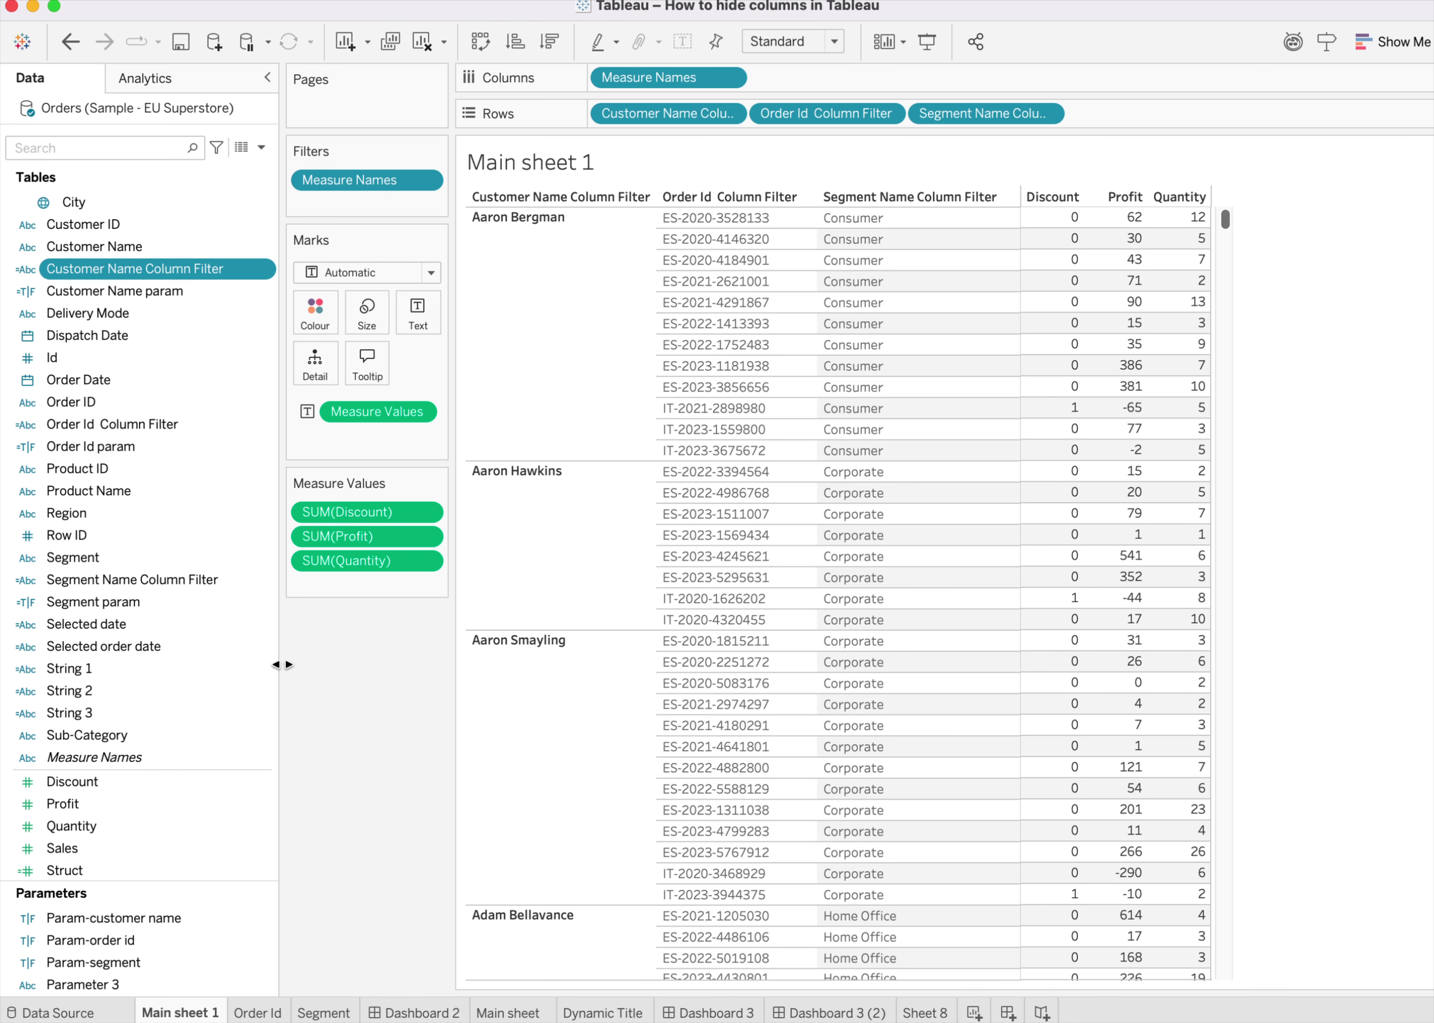
# On the Order Id sheet, inspect the mark label text that uses String 2, leaving it unchanged.
pyautogui.click(259, 1013)
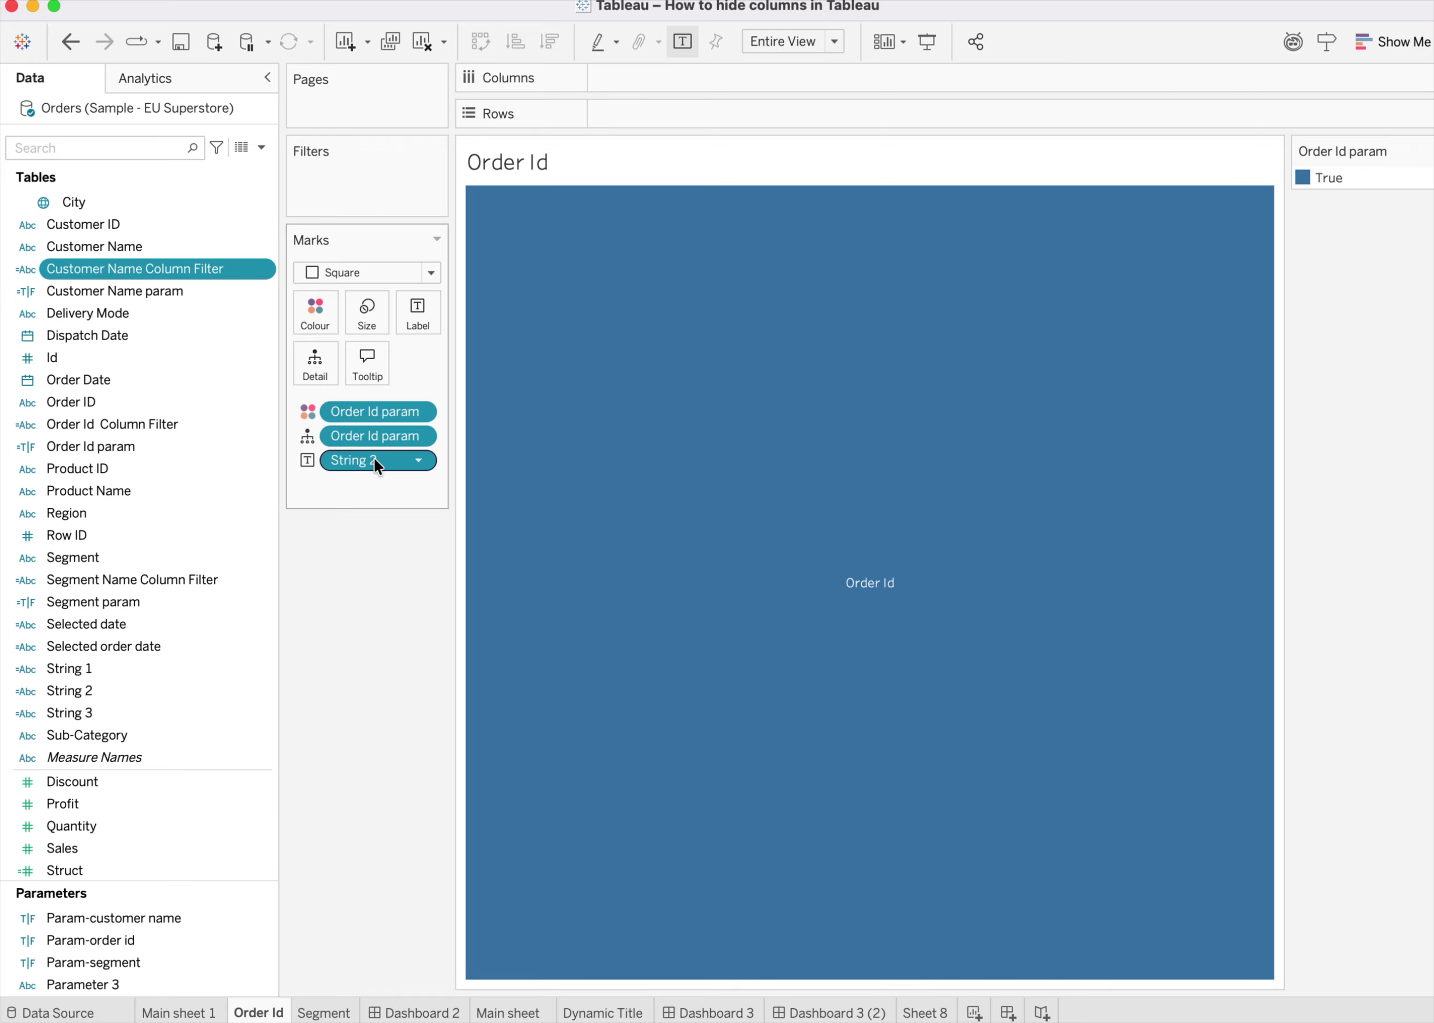
pyautogui.click(416, 307)
pyautogui.click(622, 401)
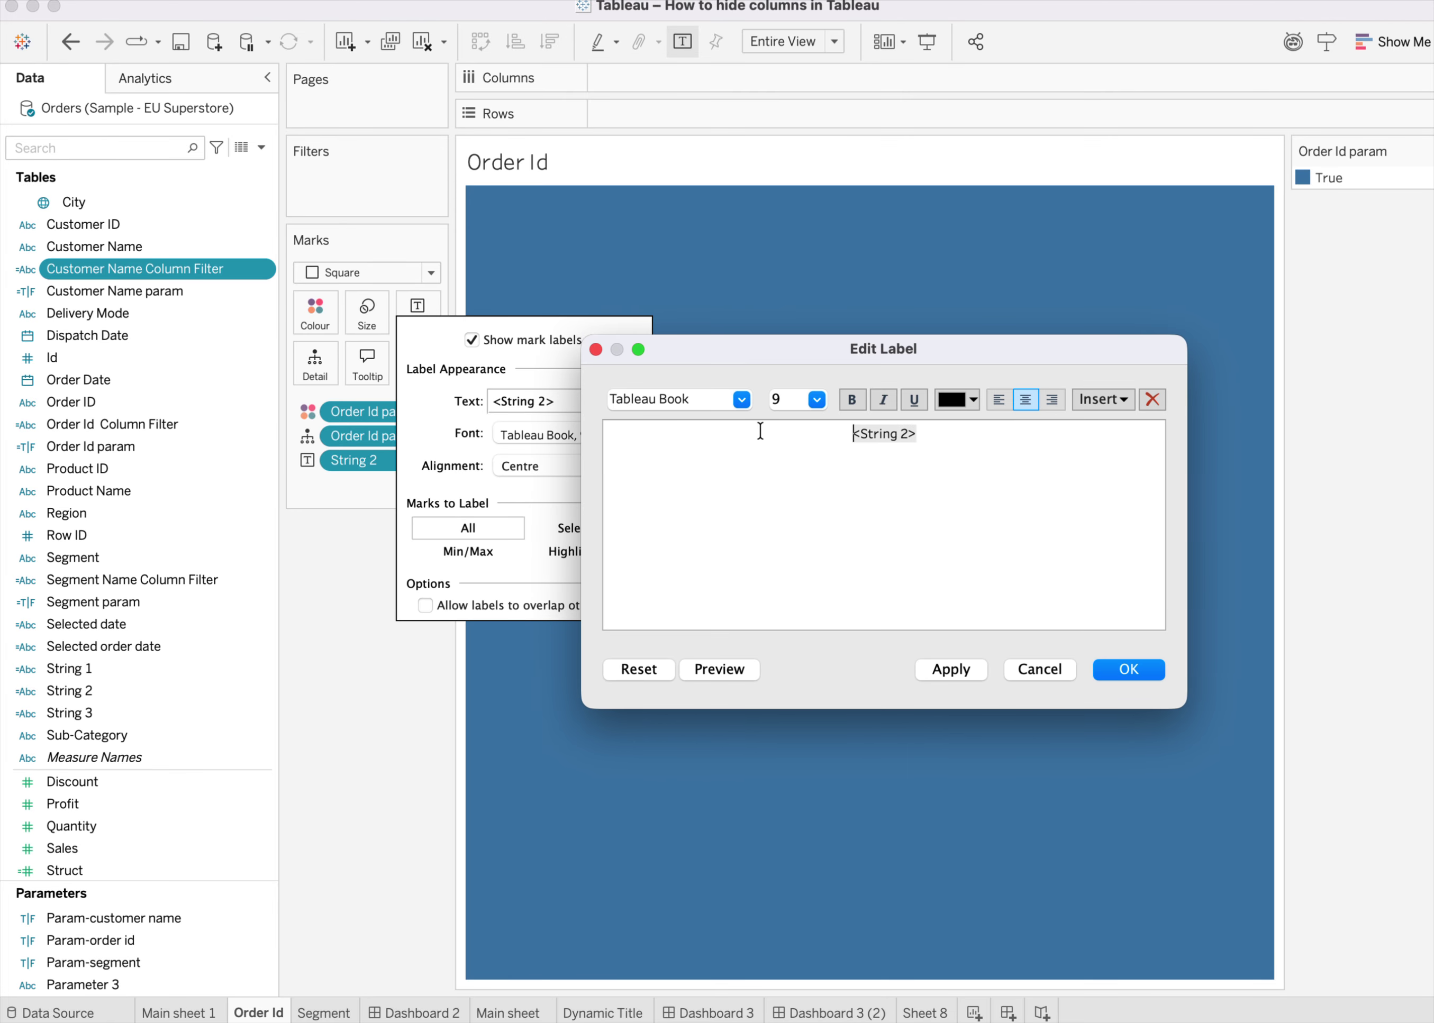
pyautogui.click(1129, 670)
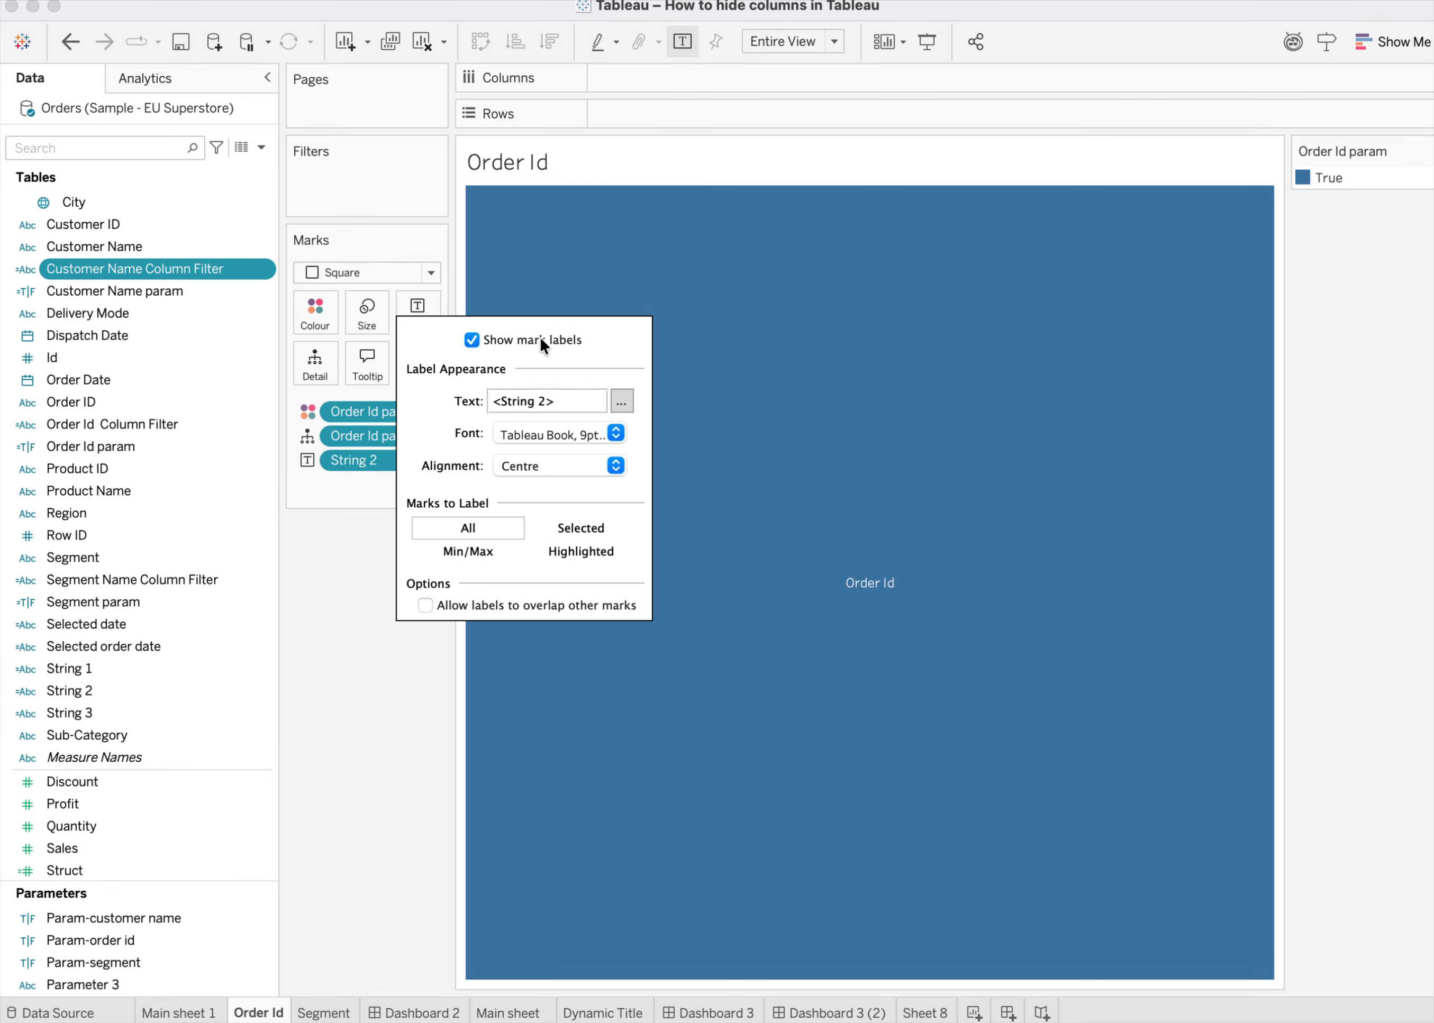
pyautogui.click(305, 688)
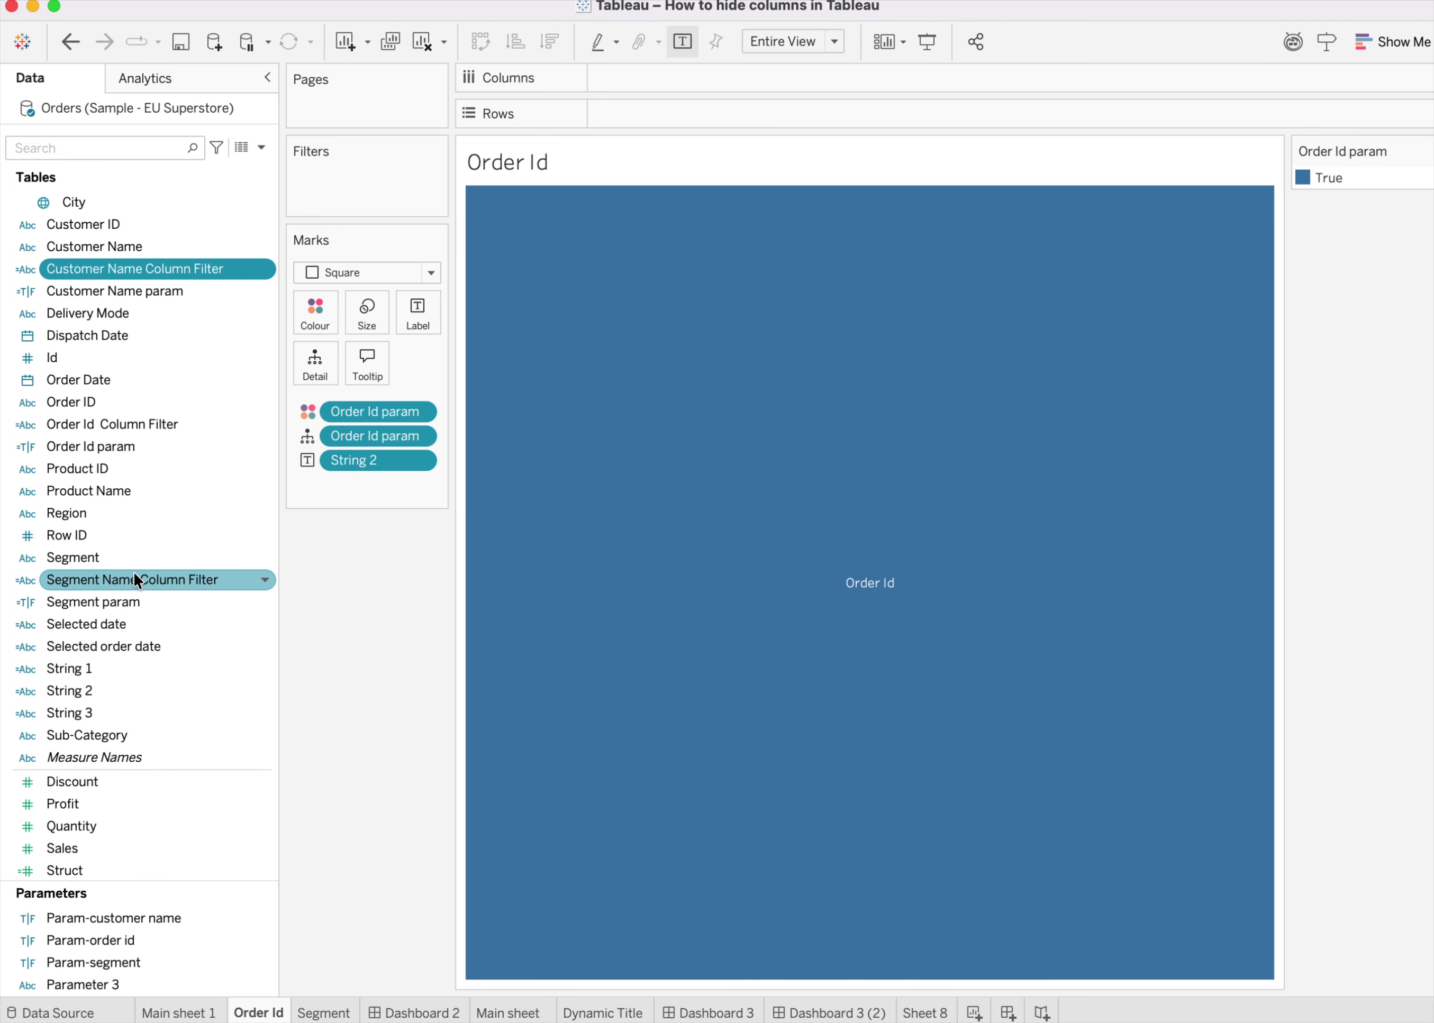
# Search the fields for "str" and open the String 1 calculation.
pyautogui.write('str')
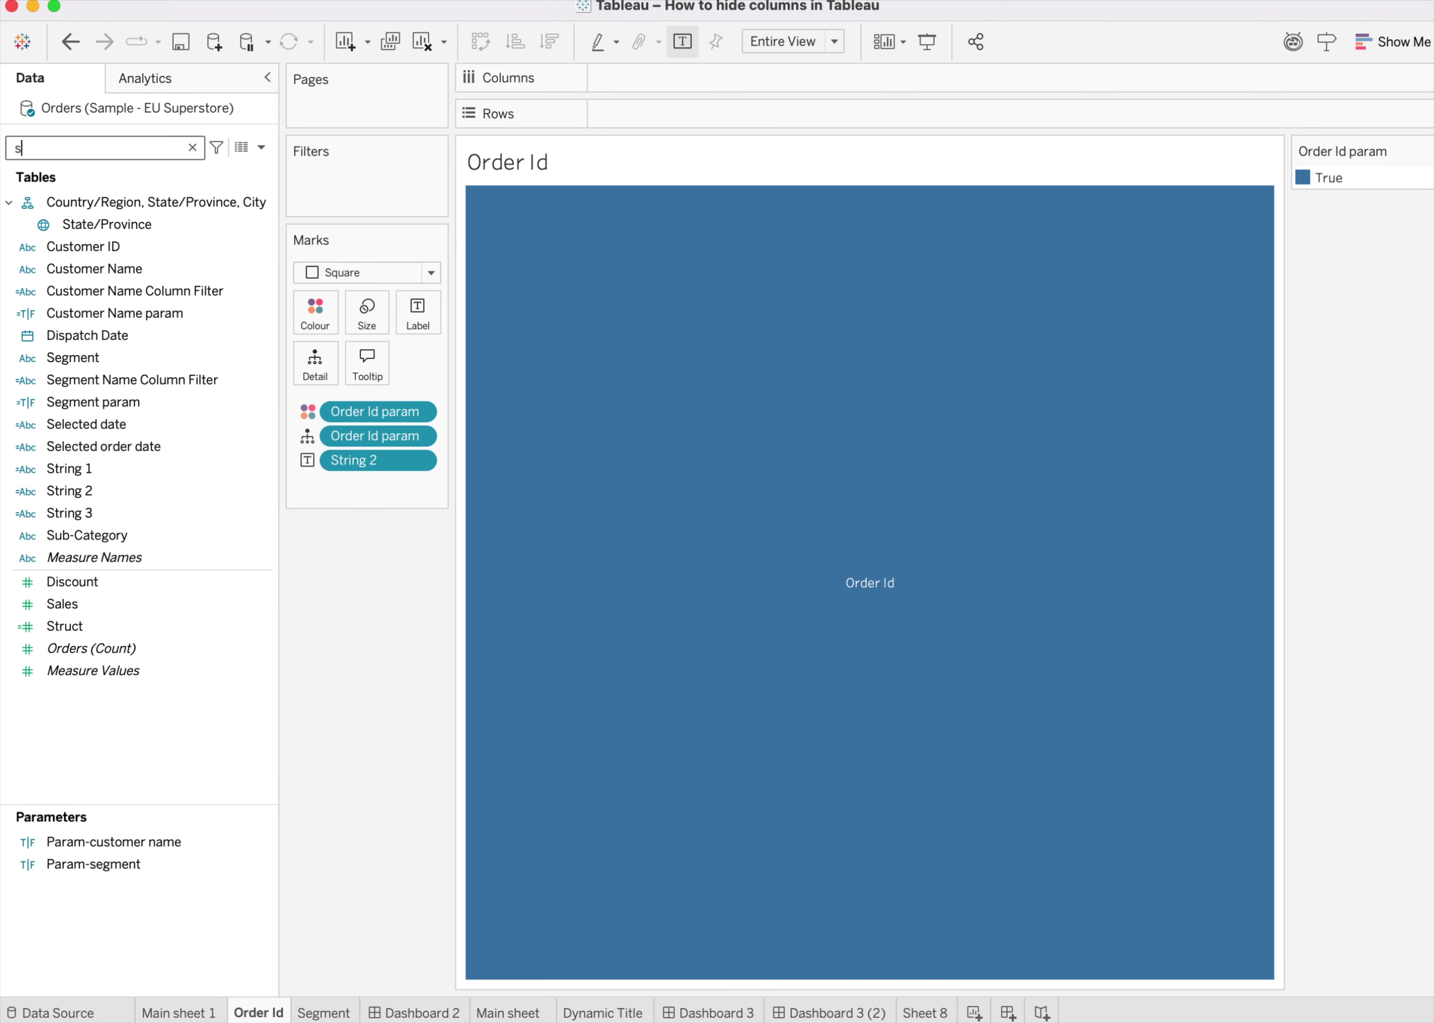
pyautogui.rightClick(261, 200)
pyautogui.click(307, 310)
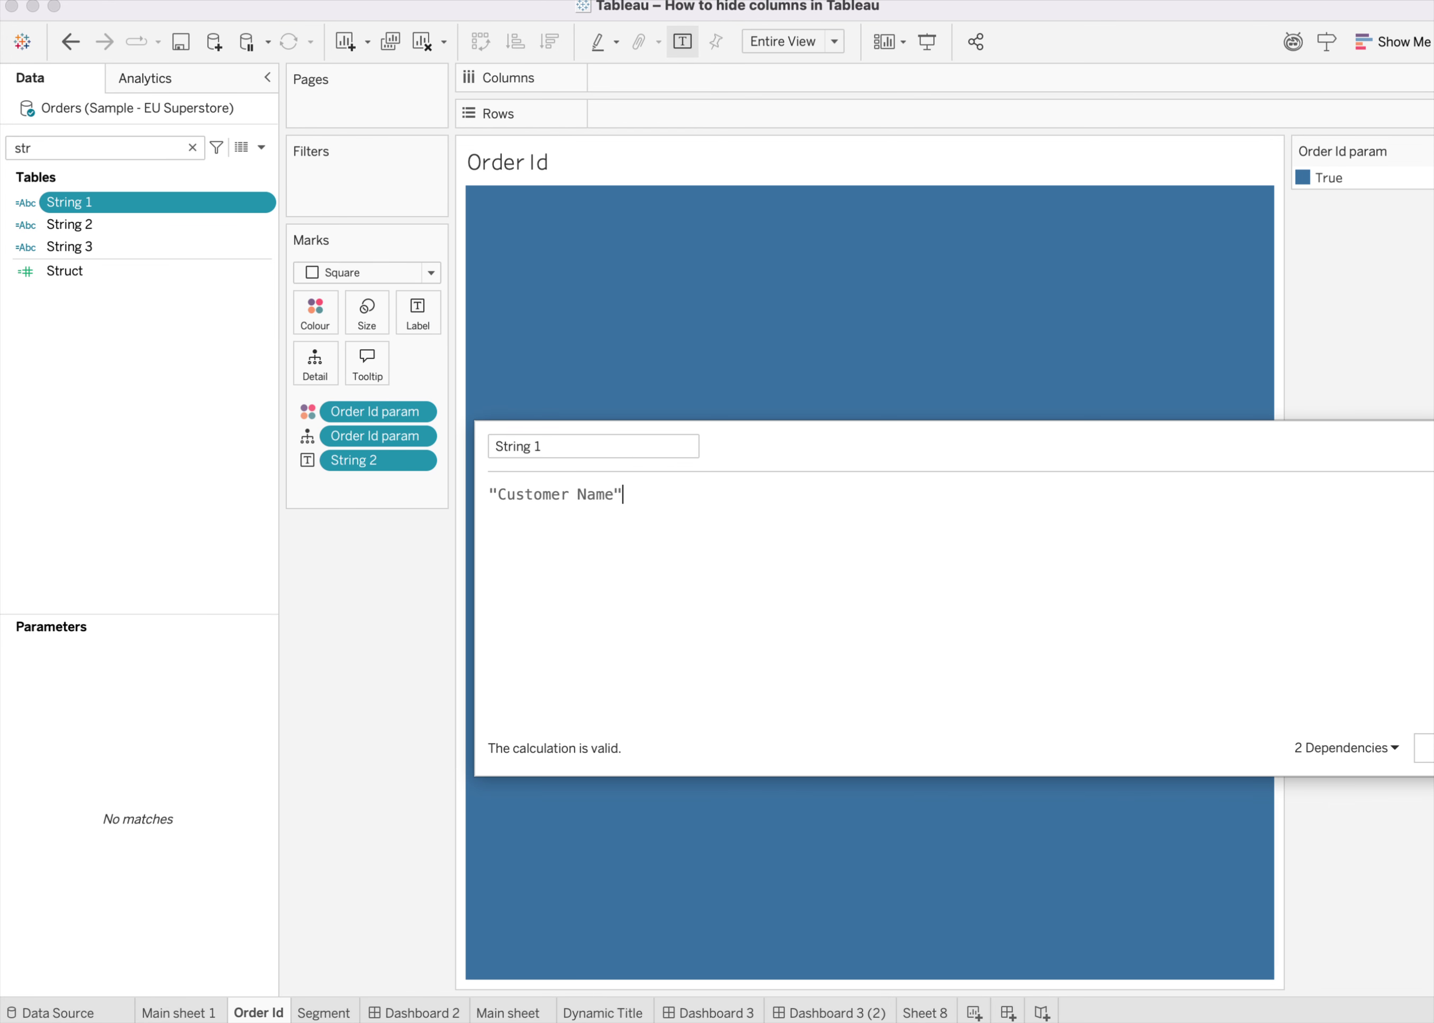
# Close the String 1 calculation and review Dashboard 2 alongside the Order Id and Segment sheets.
pyautogui.click(1424, 748)
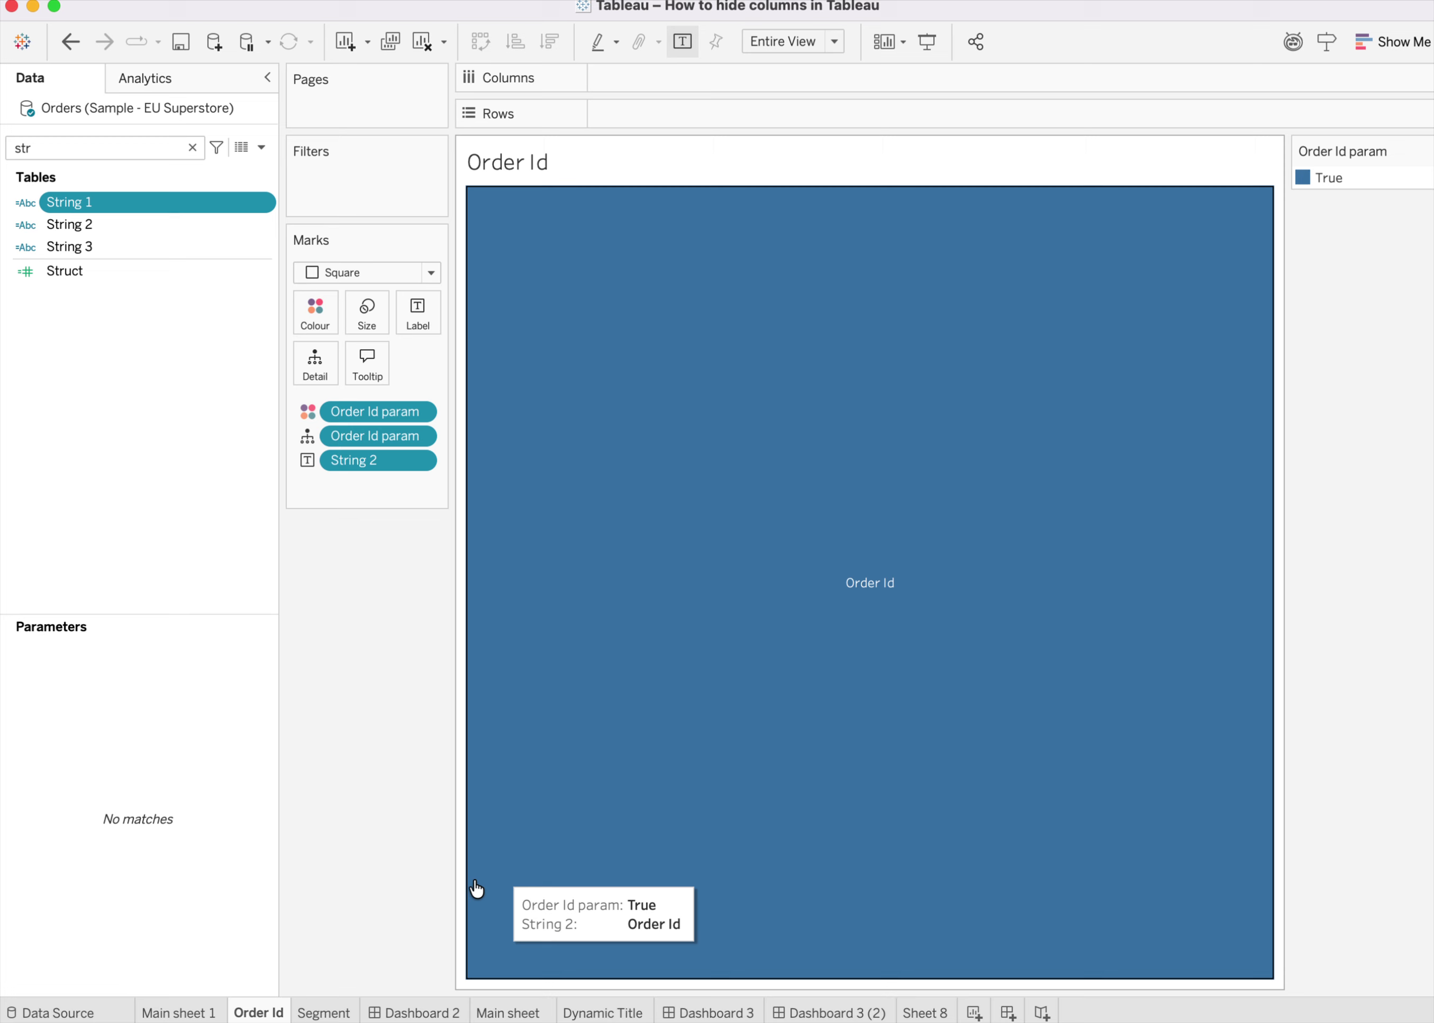
pyautogui.click(436, 1013)
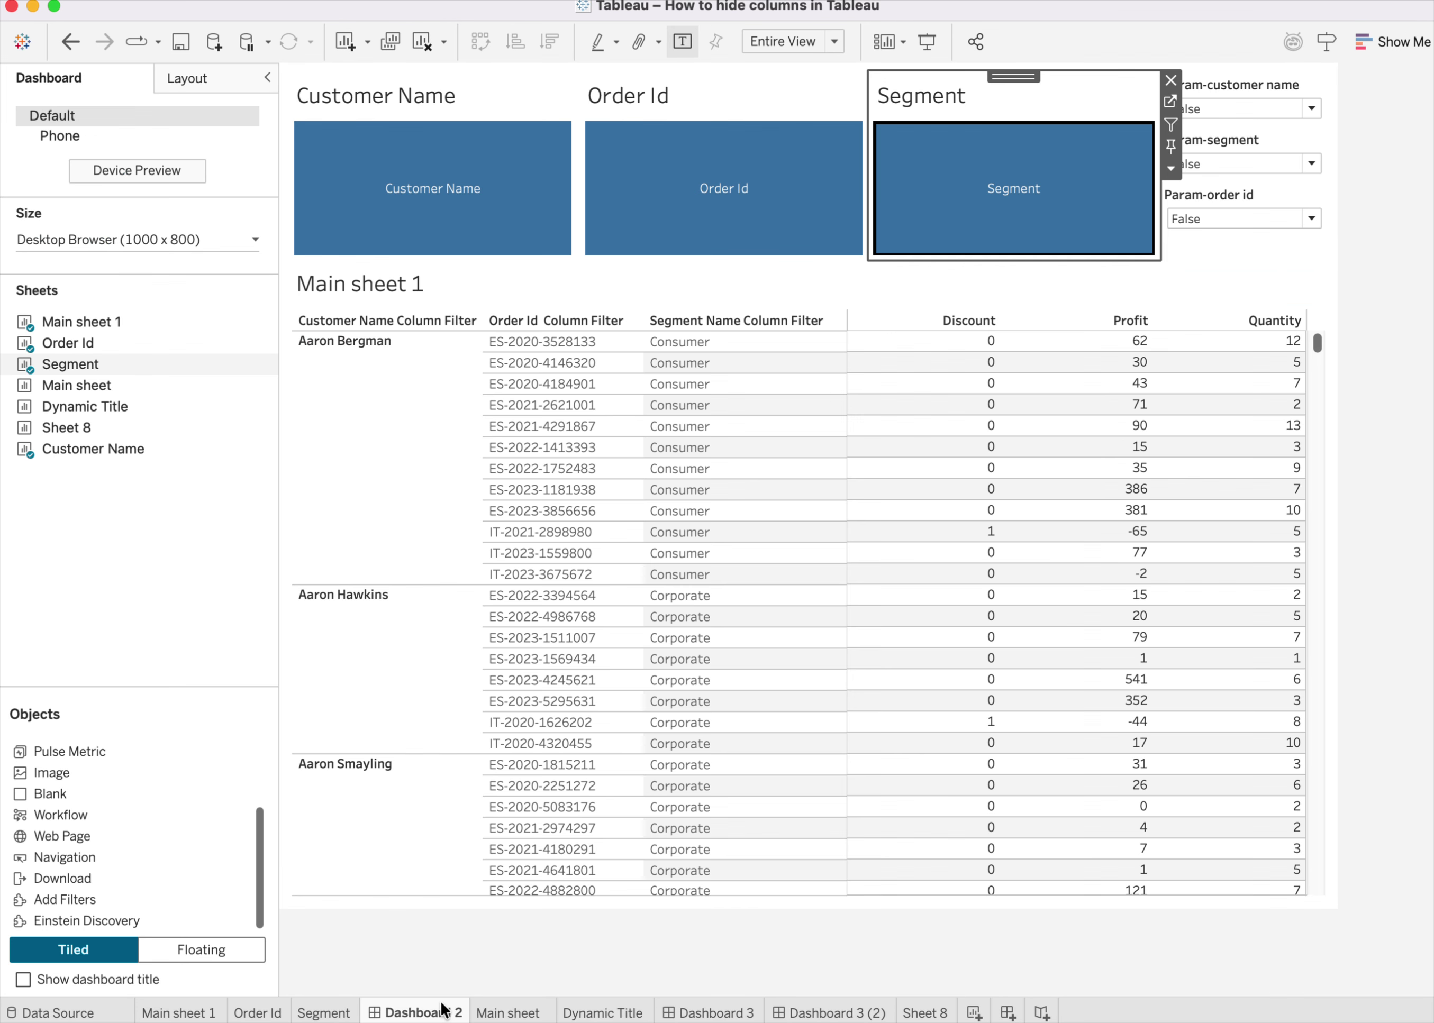
pyautogui.click(264, 1013)
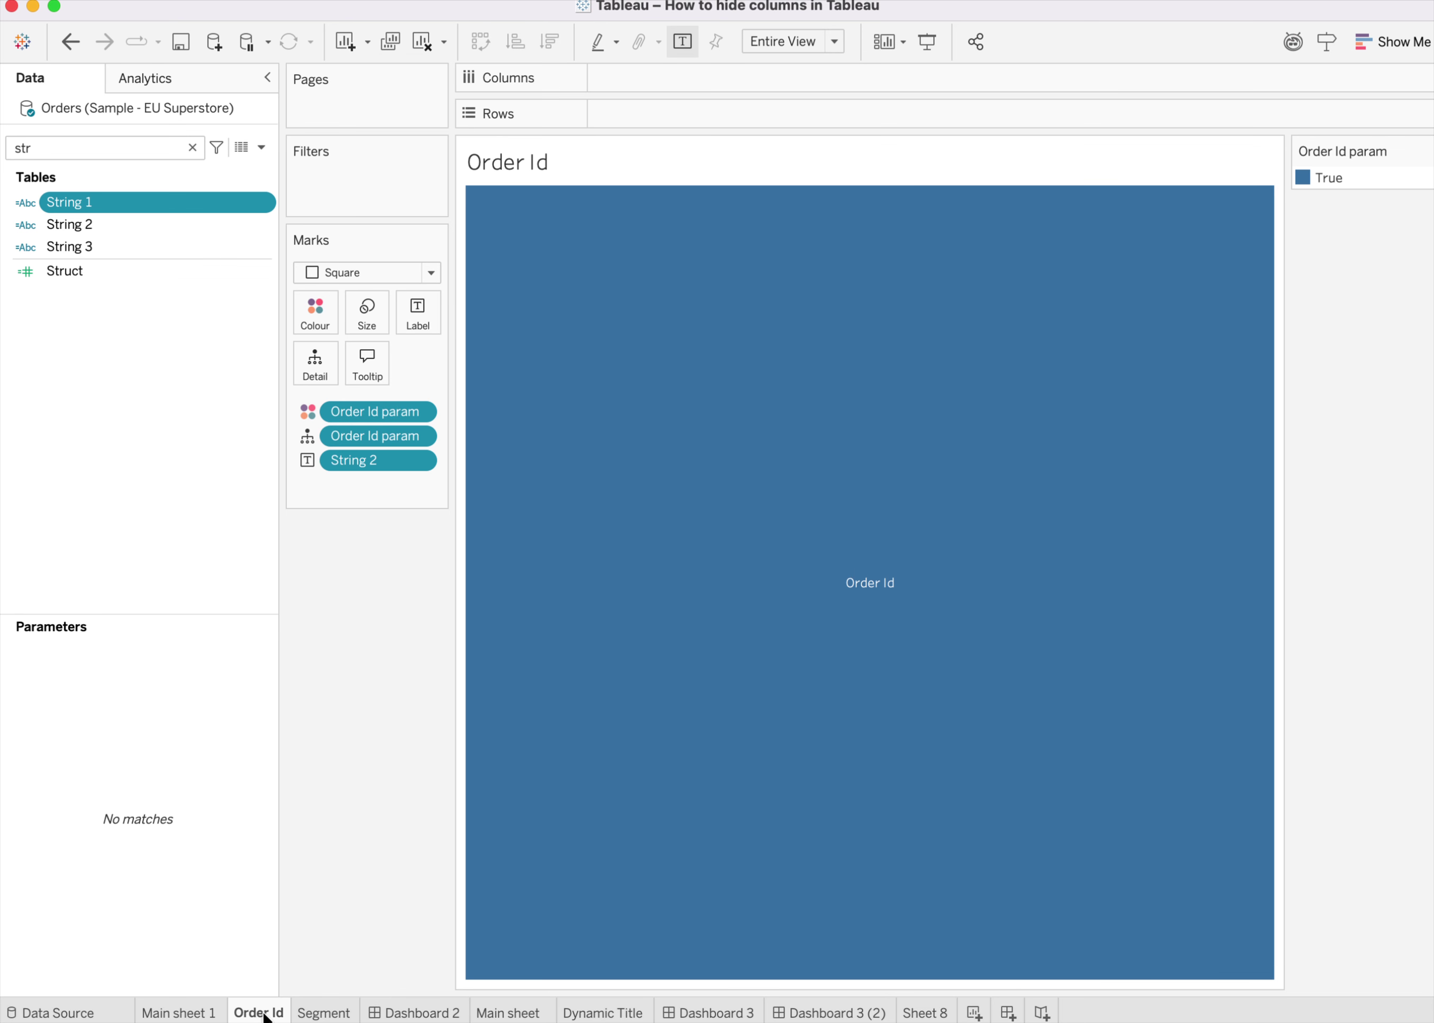
pyautogui.click(319, 1014)
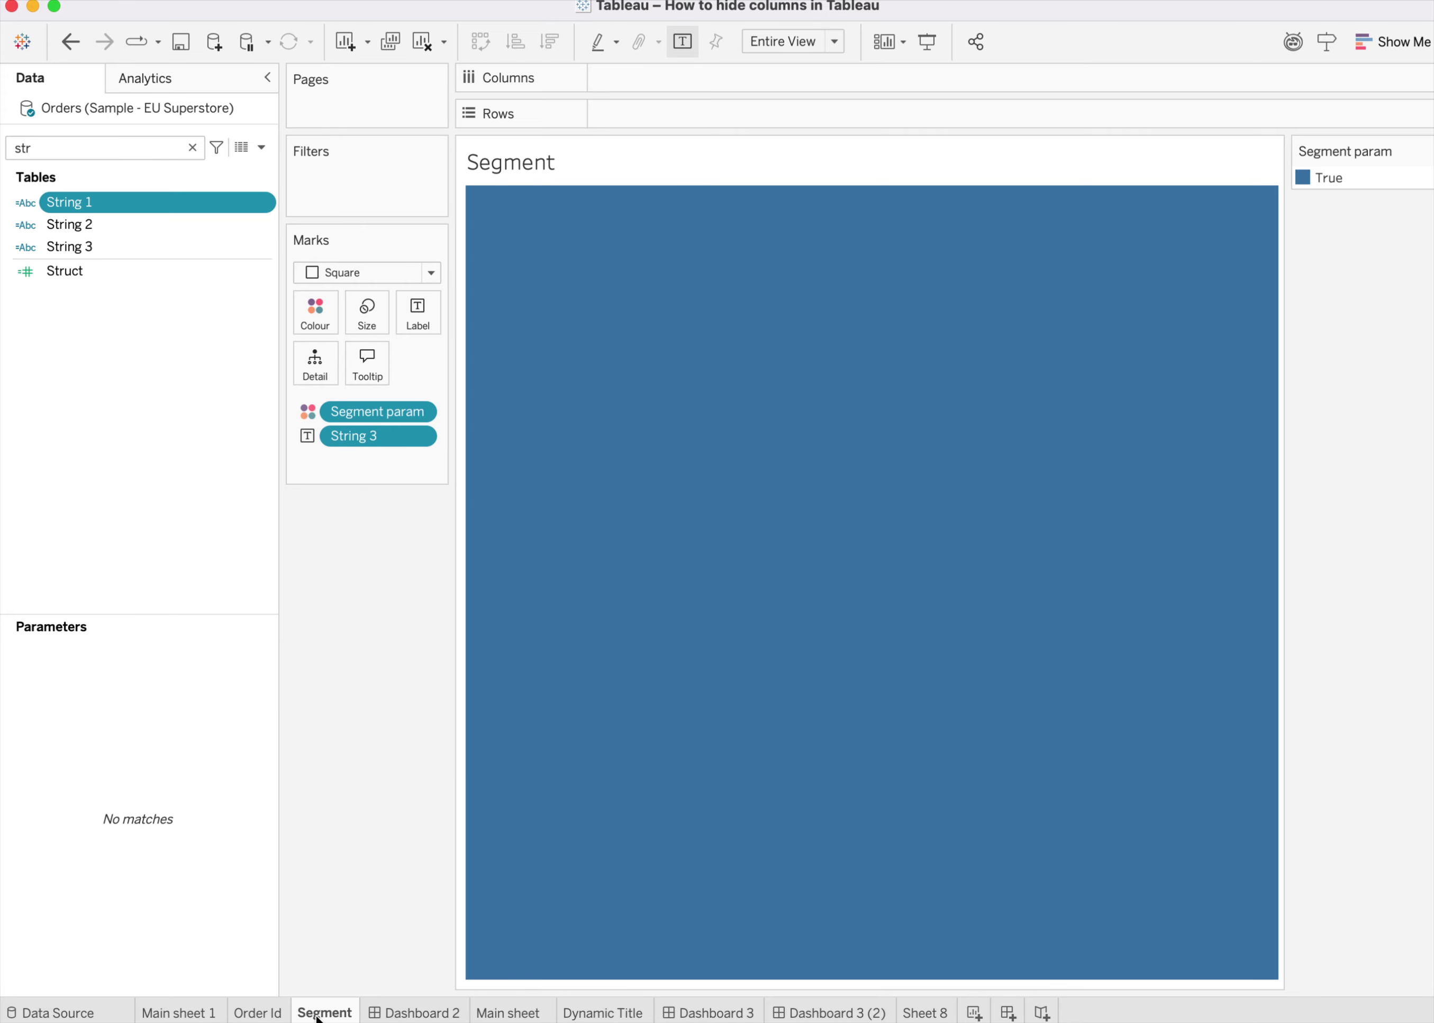
# Open the Customer Name sheet from its view on Dashboard 2 and reorder it to sit between Segment and Dashboard 2.
pyautogui.click(422, 1013)
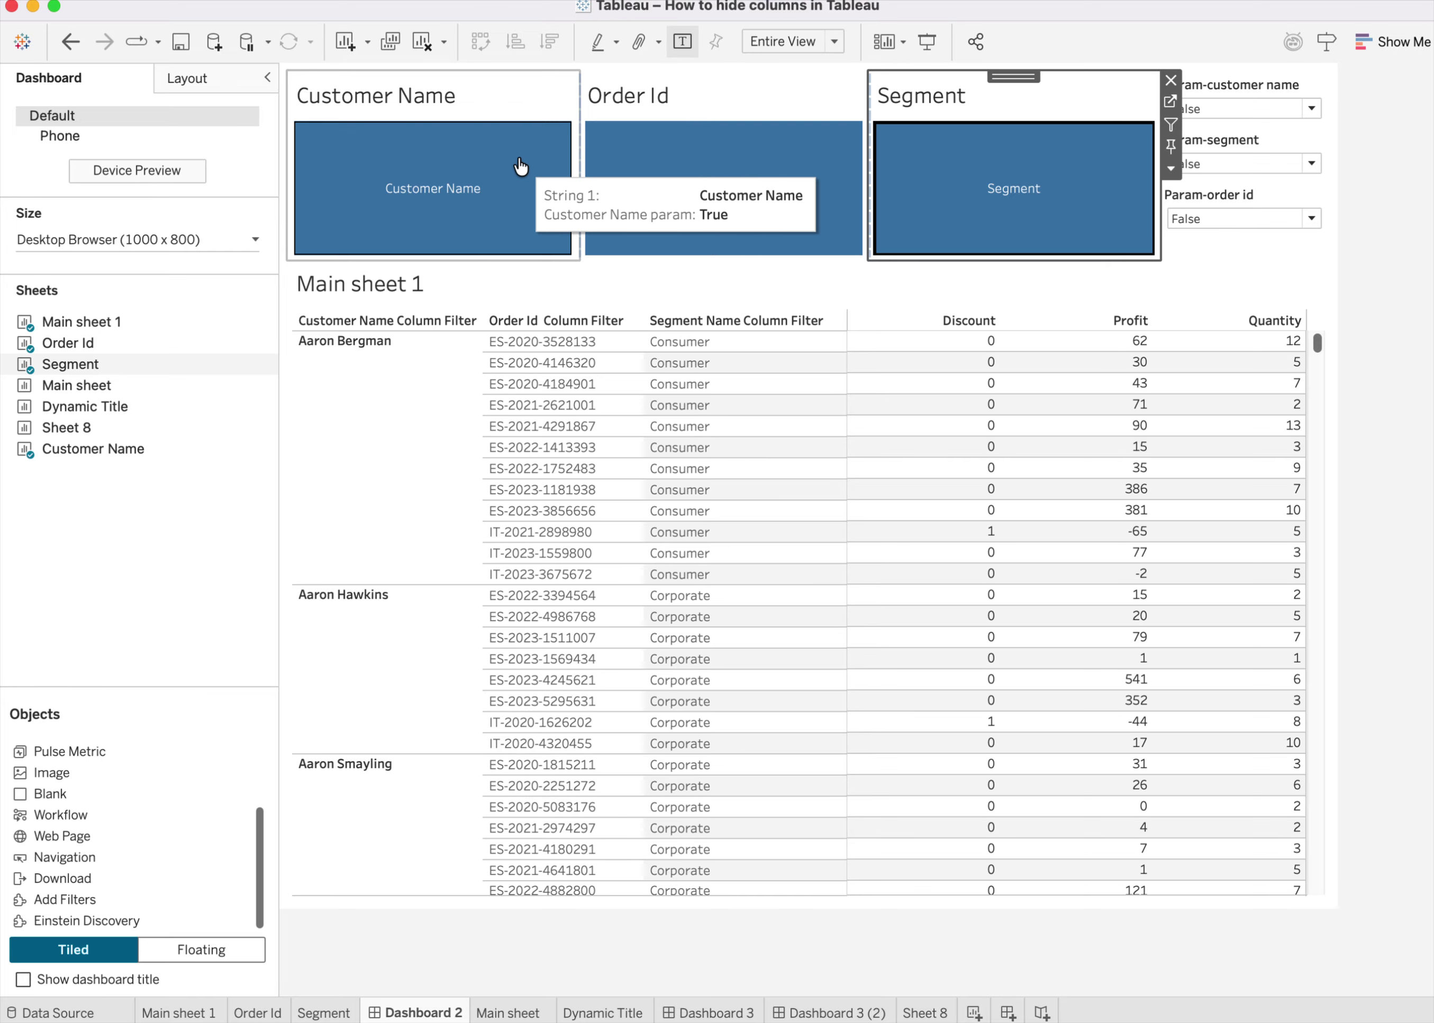
pyautogui.click(548, 103)
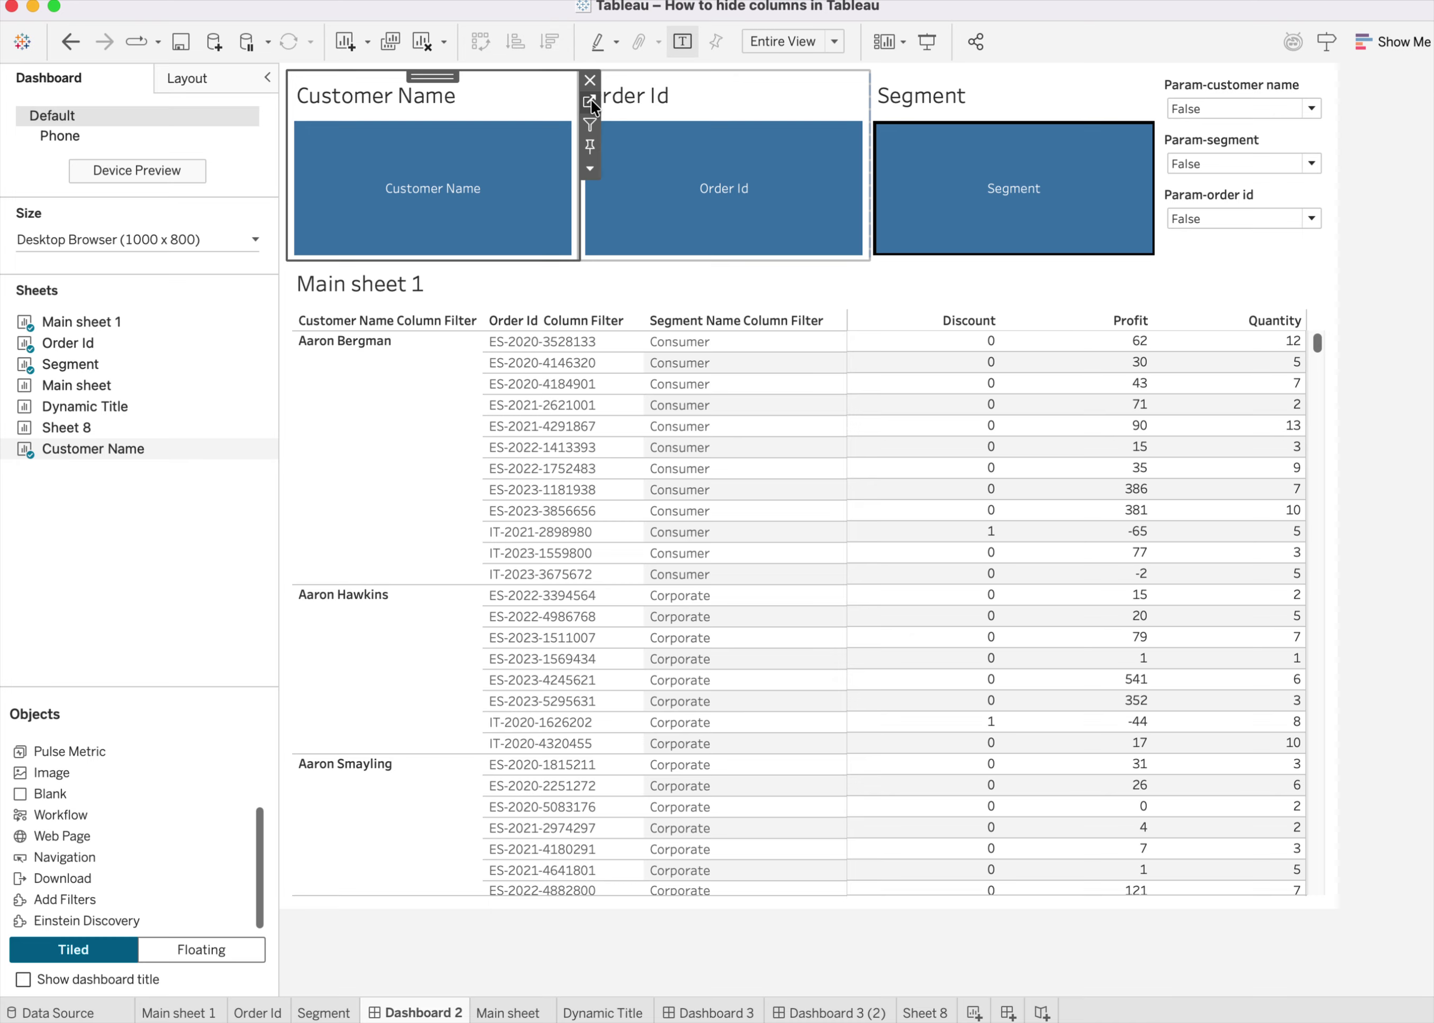
pyautogui.click(590, 100)
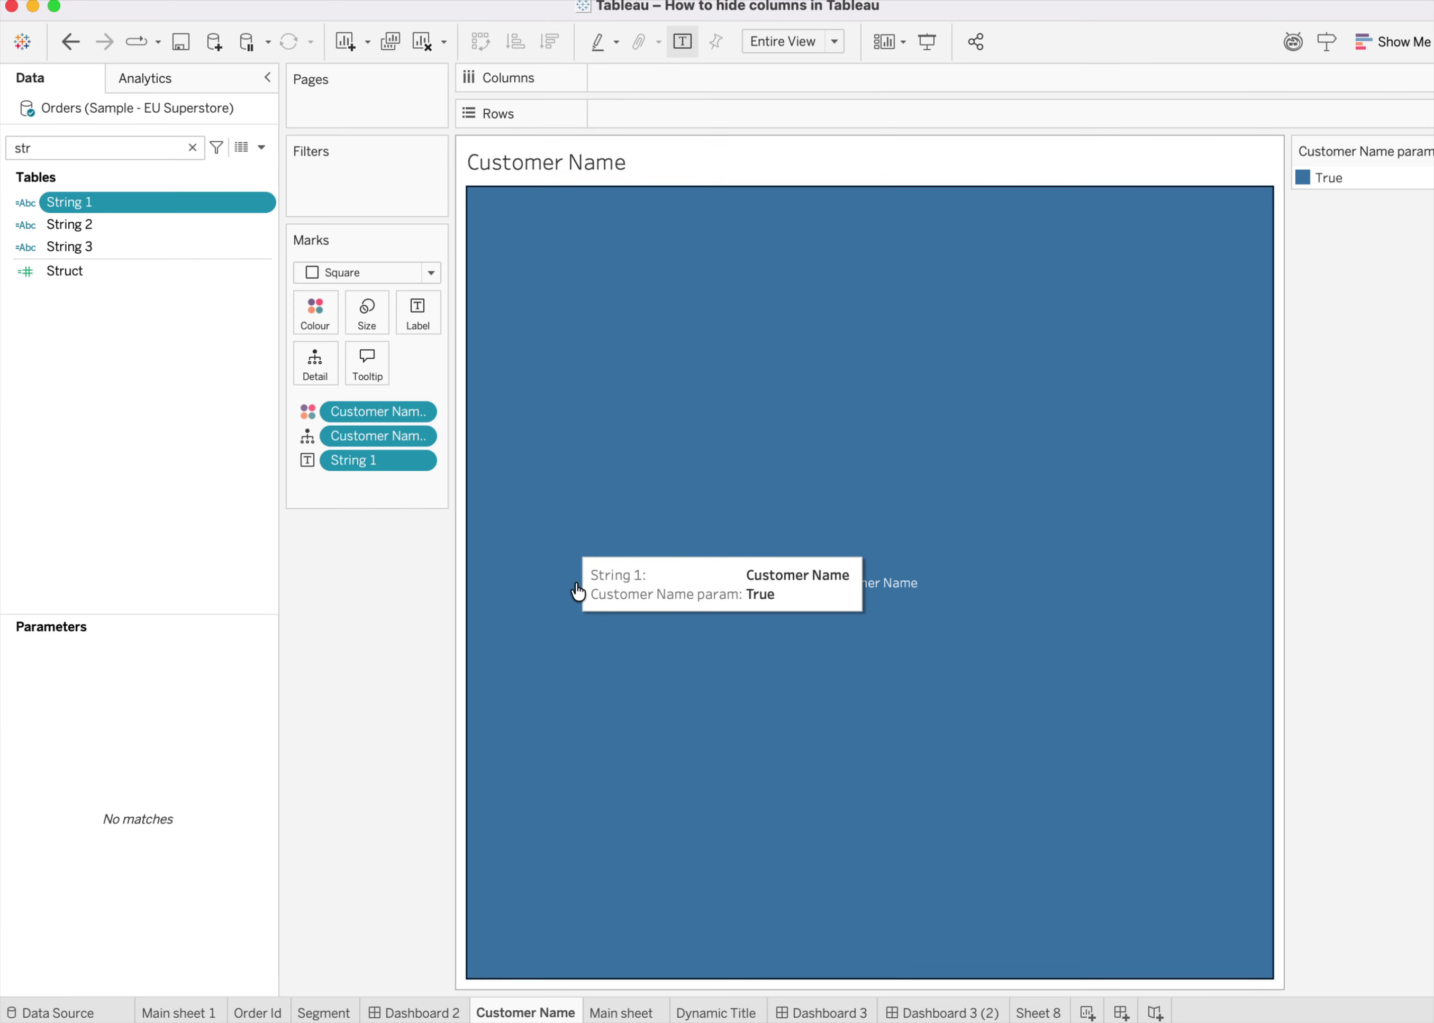
pyautogui.rightClick(506, 1015)
pyautogui.click(591, 761)
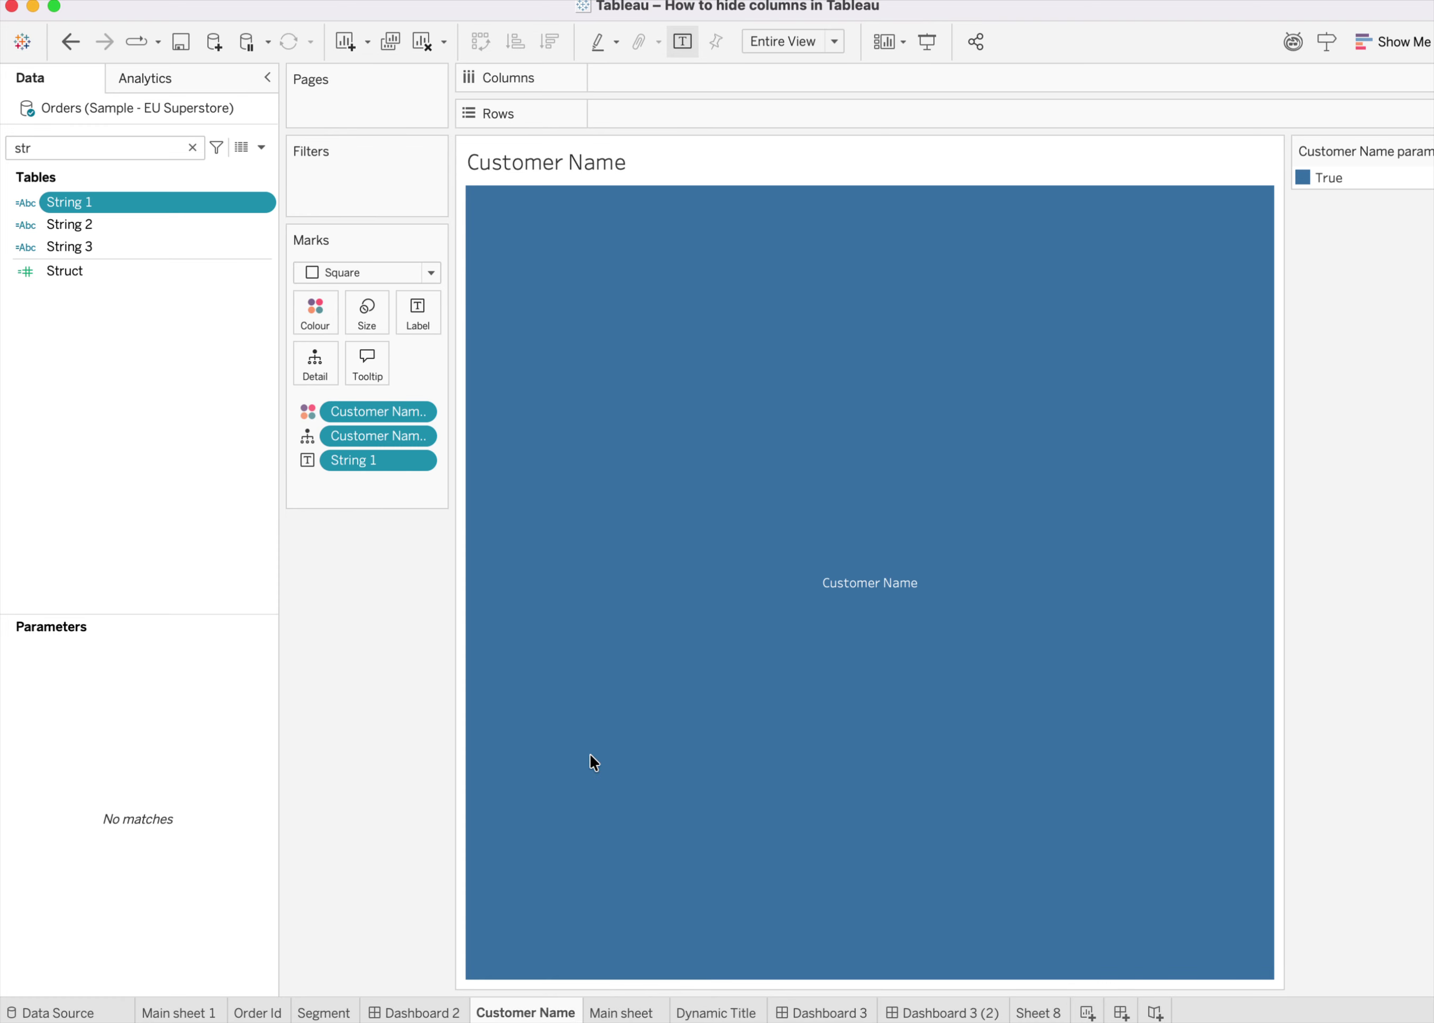
pyautogui.moveTo(539, 1015); pyautogui.dragTo(384, 1012)
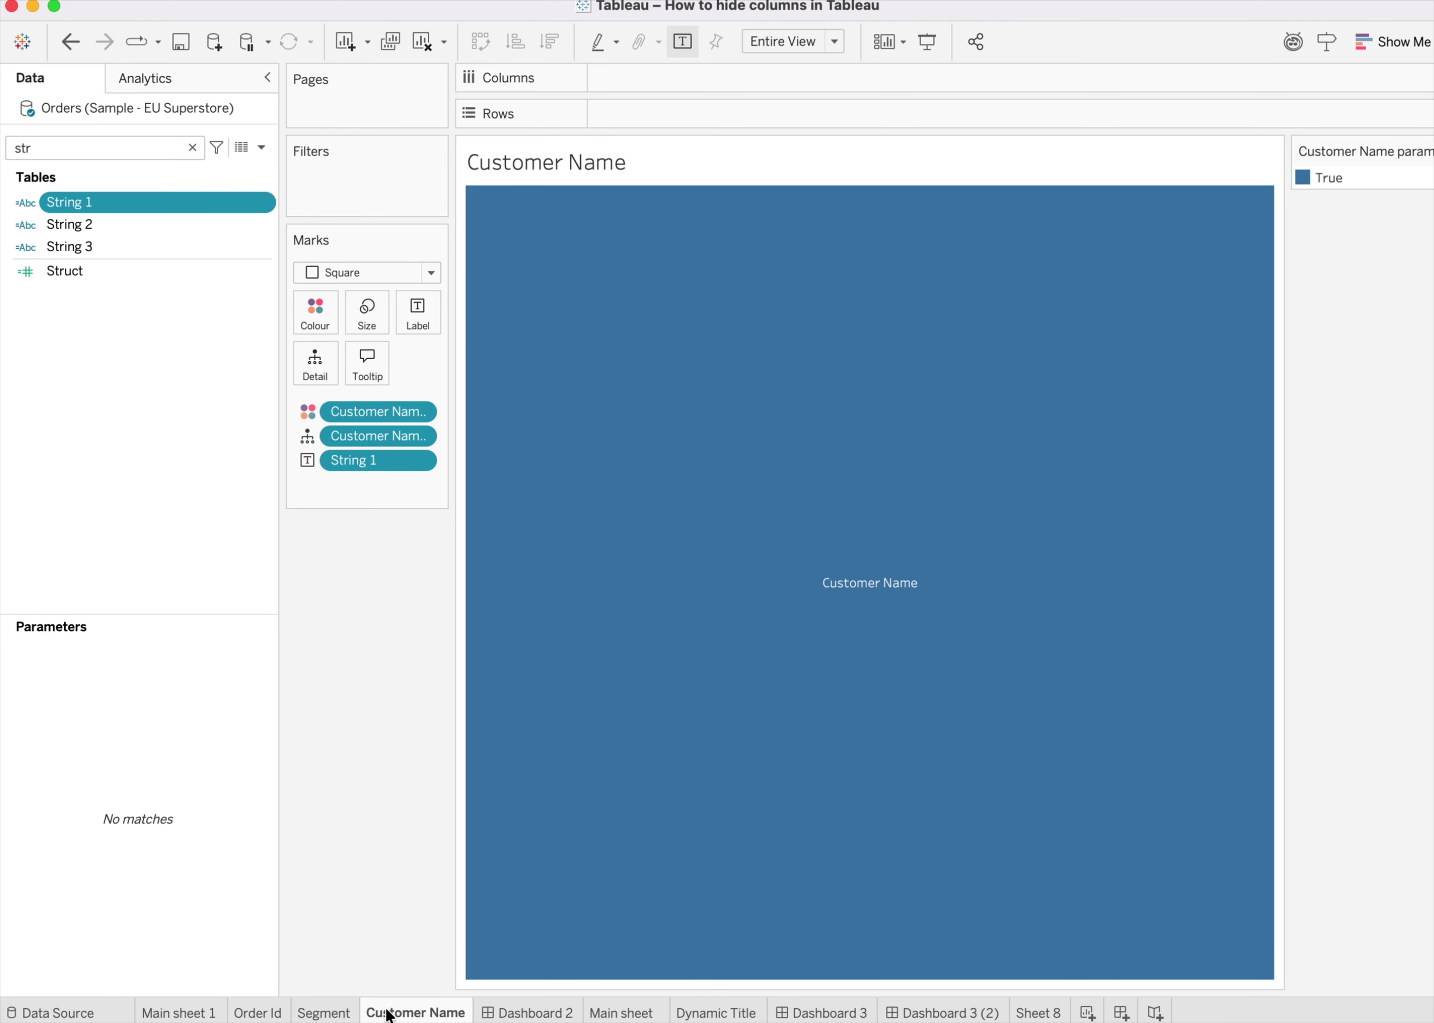
# Compare the fields on the Marks card across the Segment, Customer Name and Order Id sheets.
pyautogui.click(320, 1014)
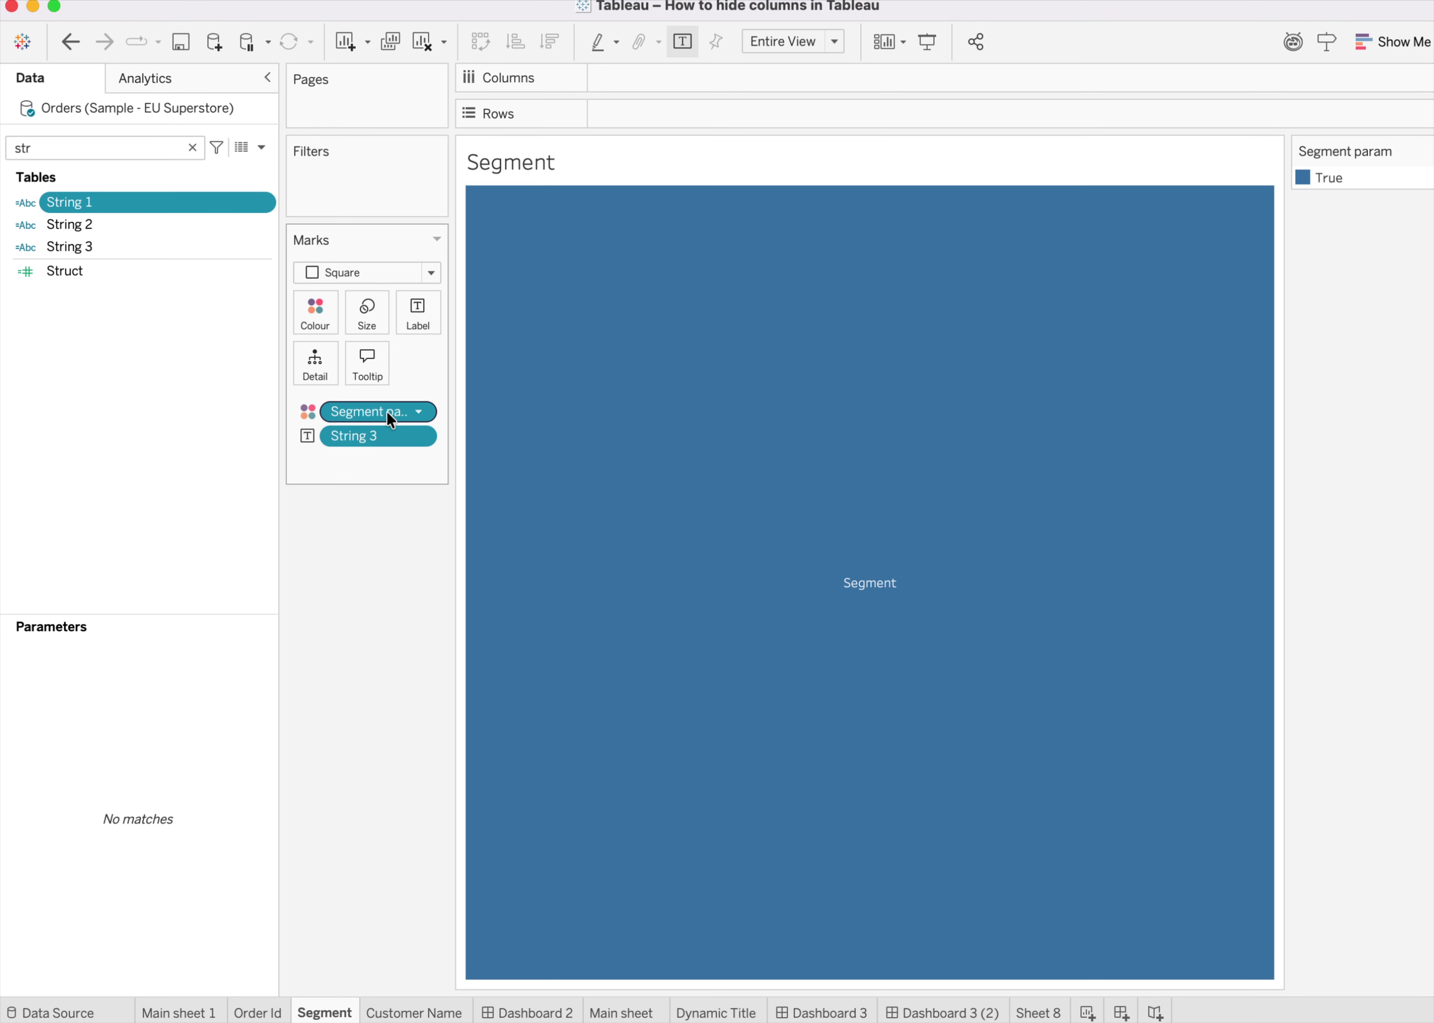
pyautogui.click(402, 1012)
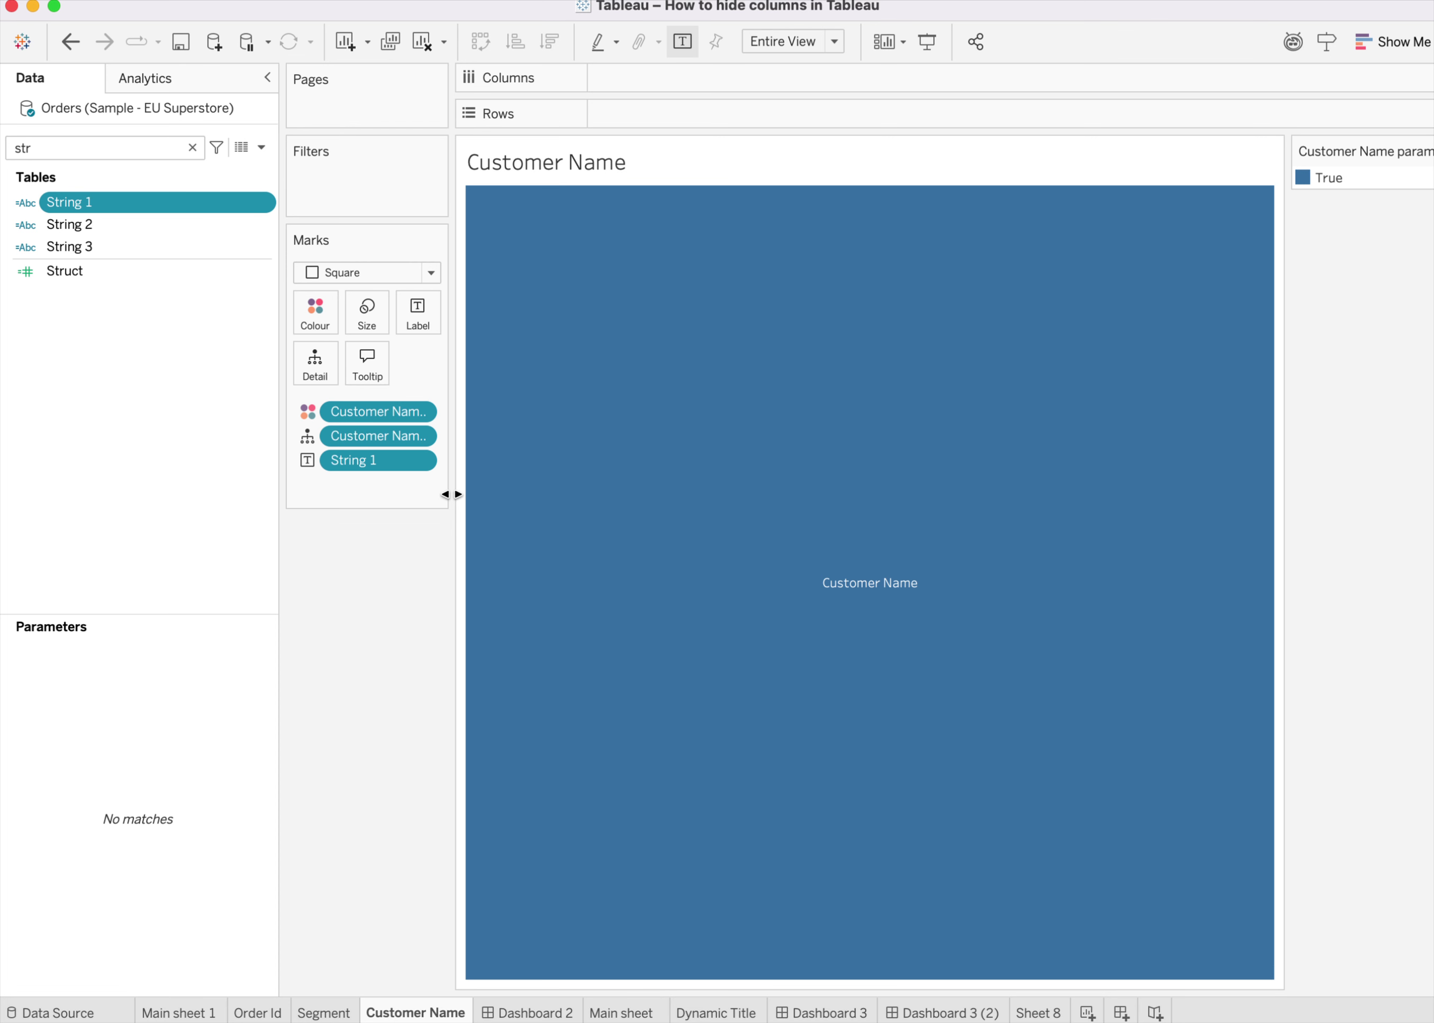
pyautogui.click(260, 1010)
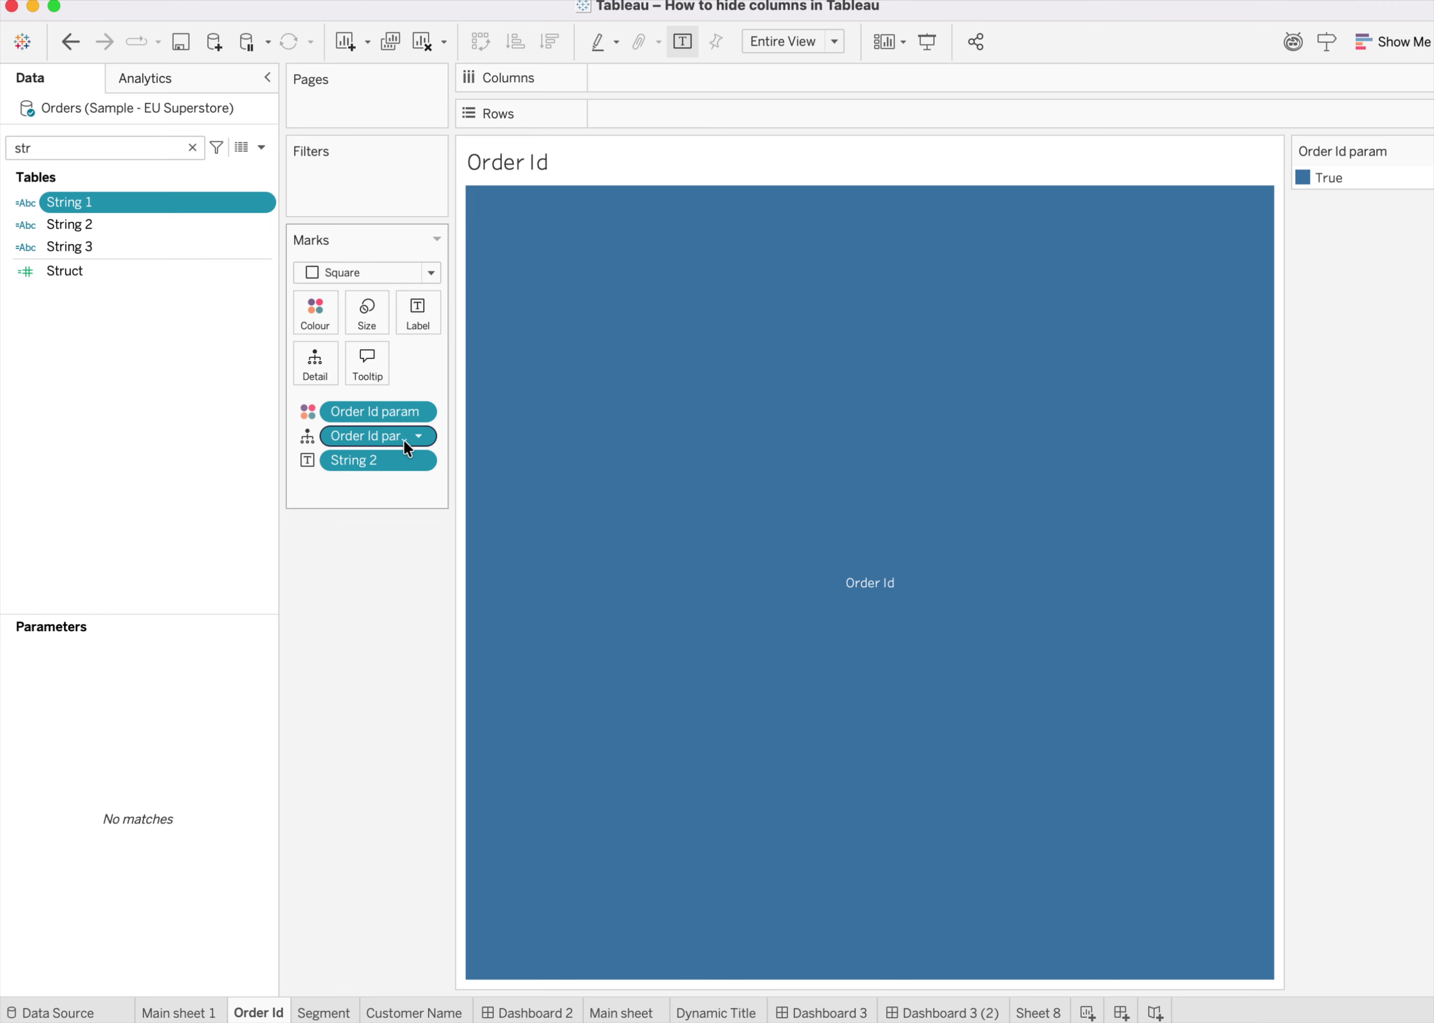
pyautogui.click(325, 1012)
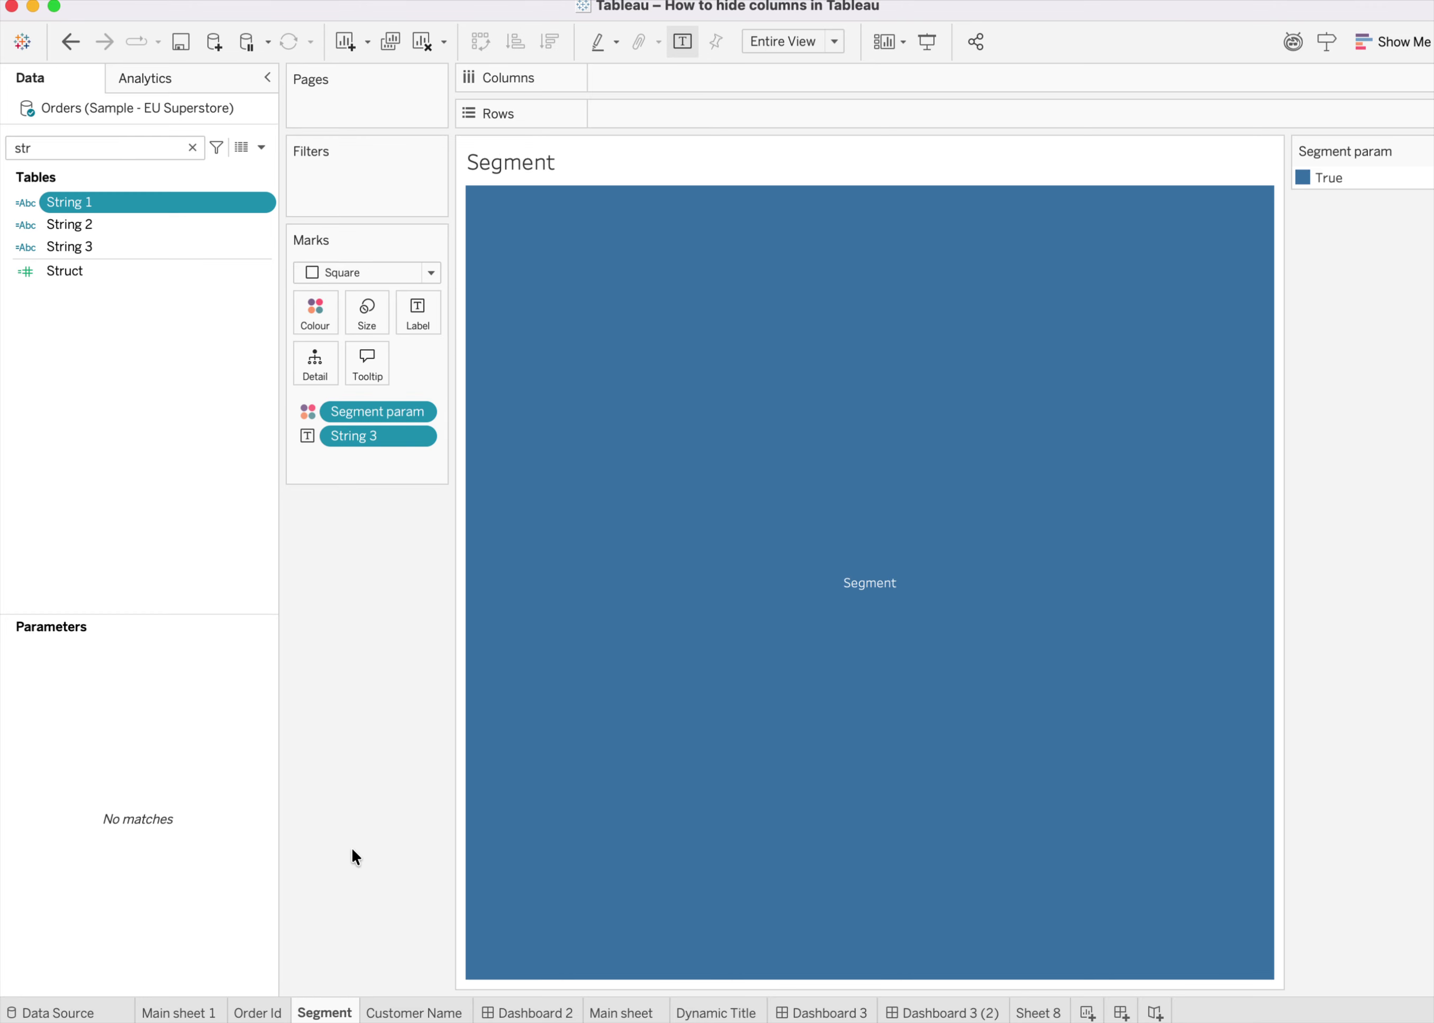
pyautogui.click(395, 1010)
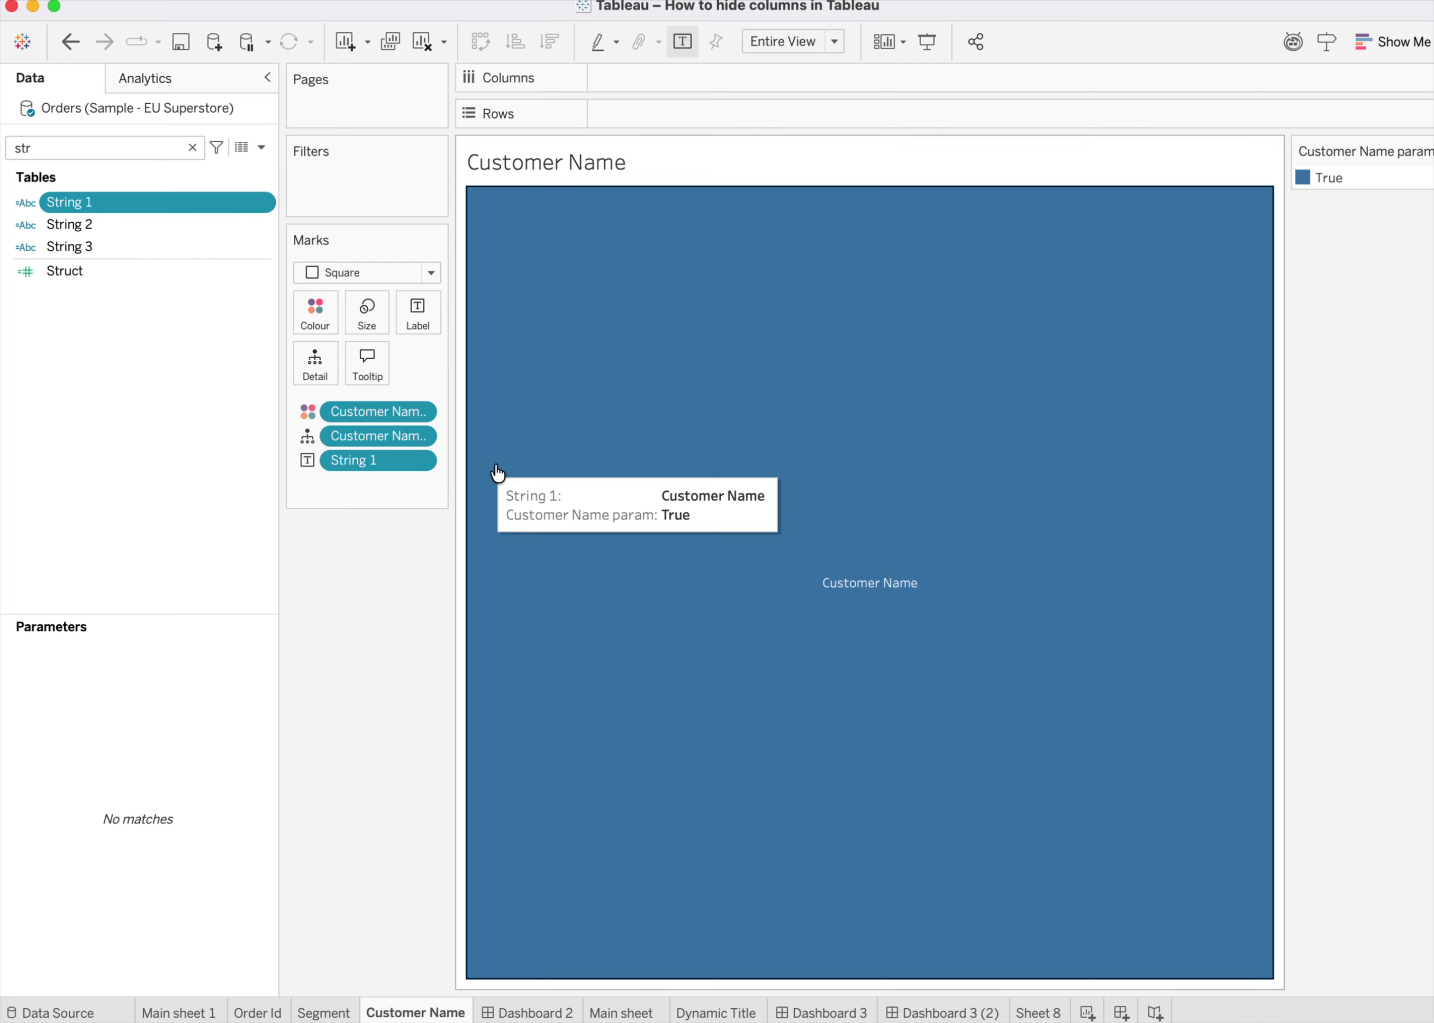
# On the Segment sheet, add a copy of Segment param to Detail while keeping it on Colour.
pyautogui.click(328, 1010)
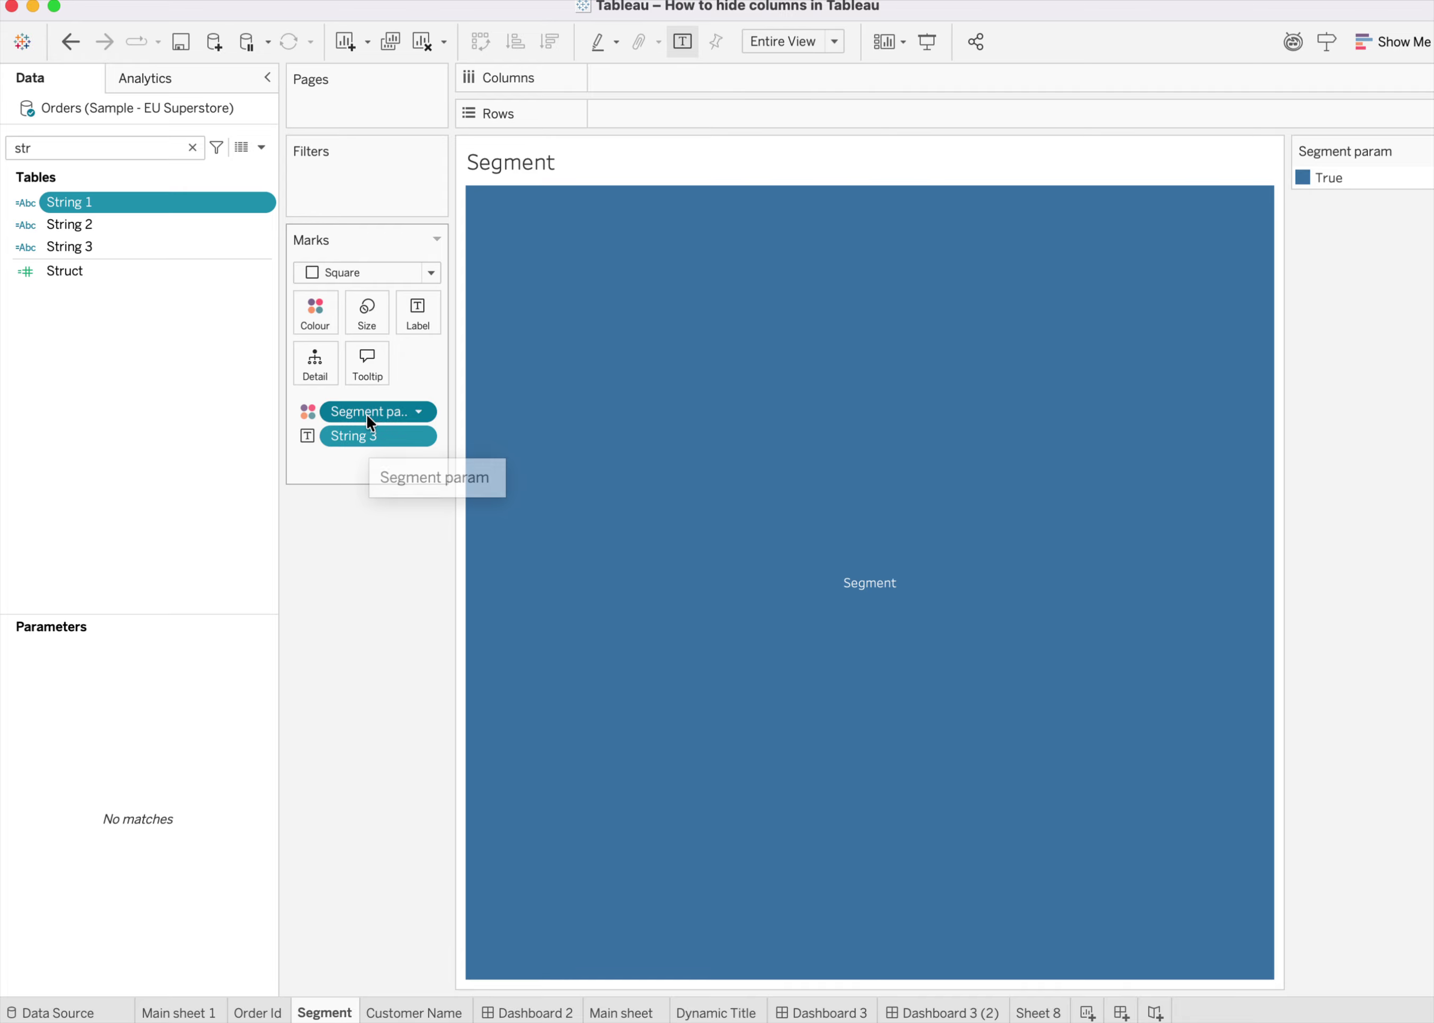
pyautogui.moveTo(366, 413); pyautogui.dragTo(318, 373)
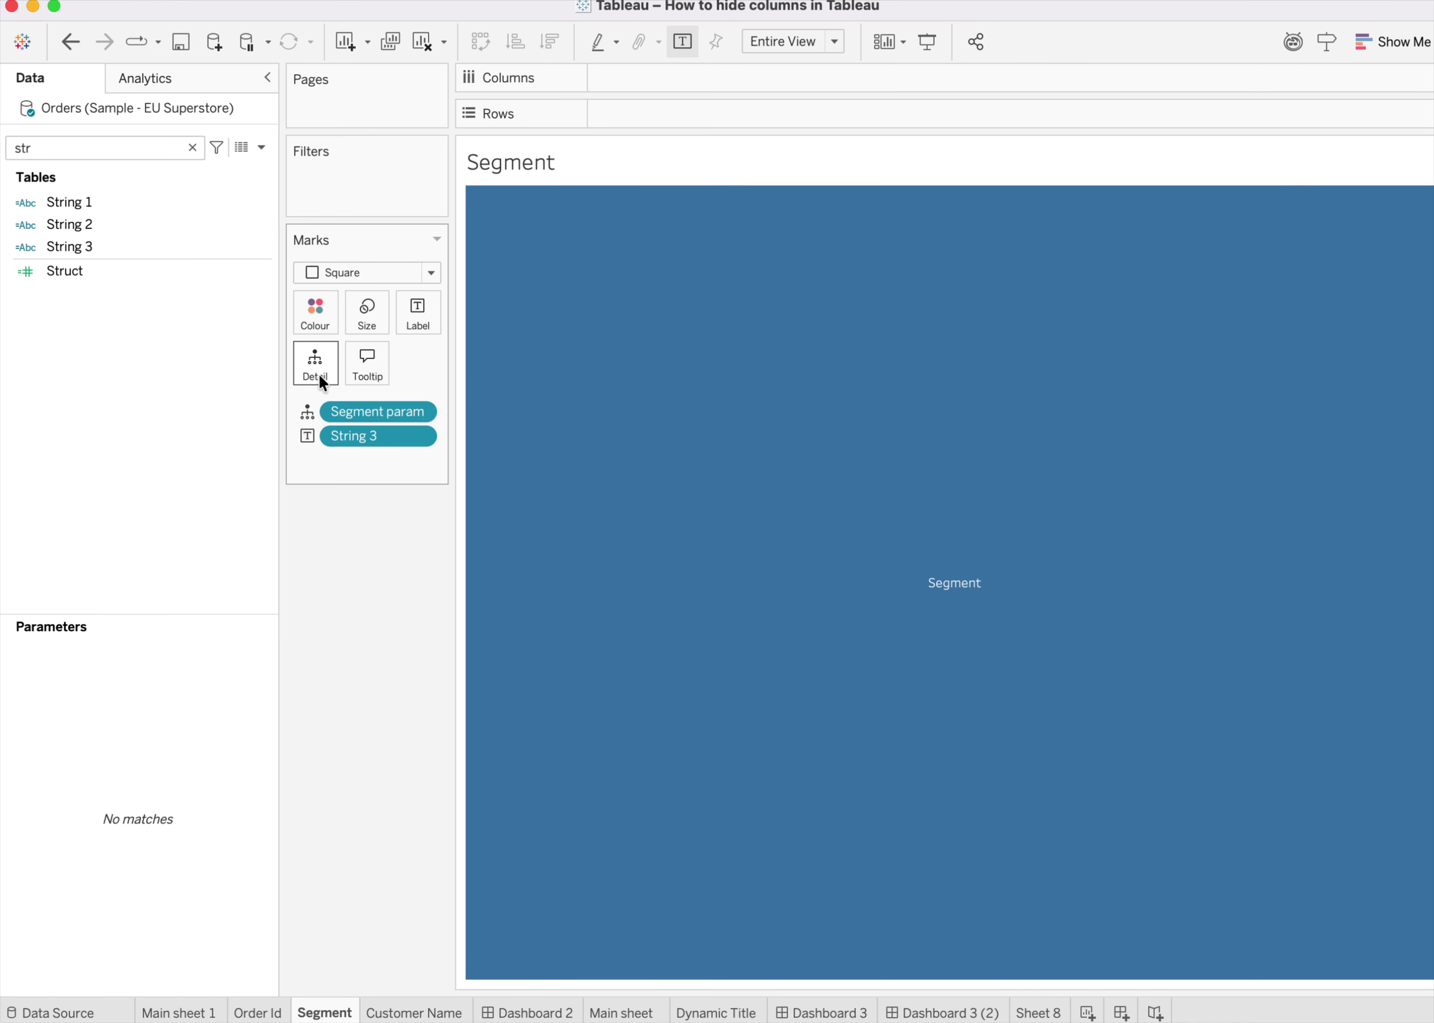
pyautogui.press('super+z')
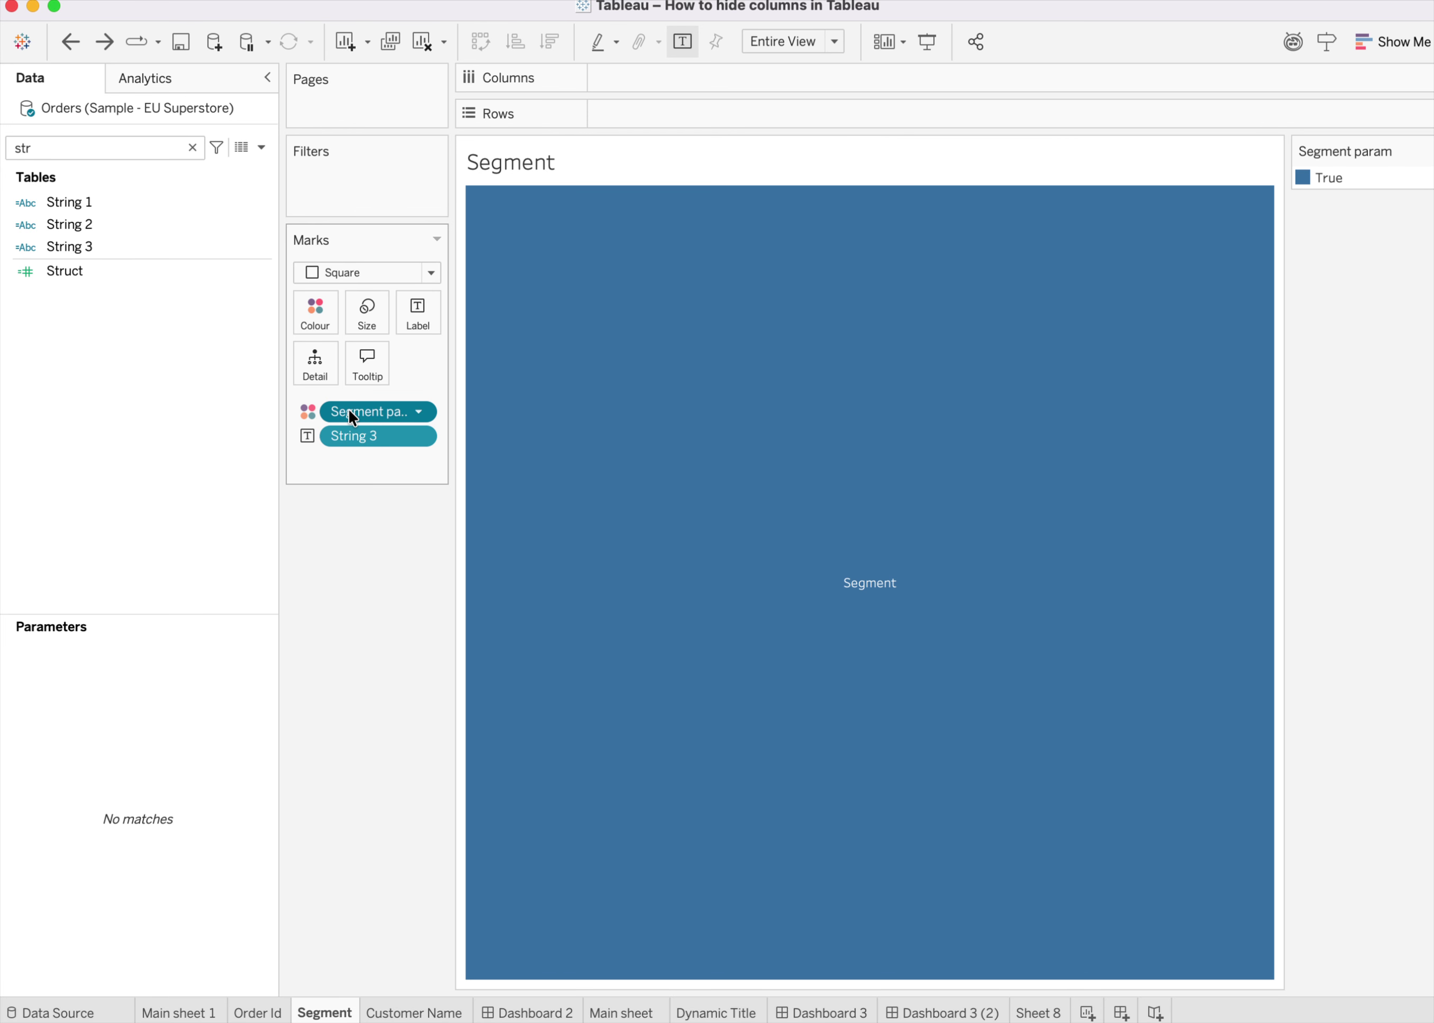
pyautogui.moveTo(348, 408); pyautogui.dragTo(315, 369)
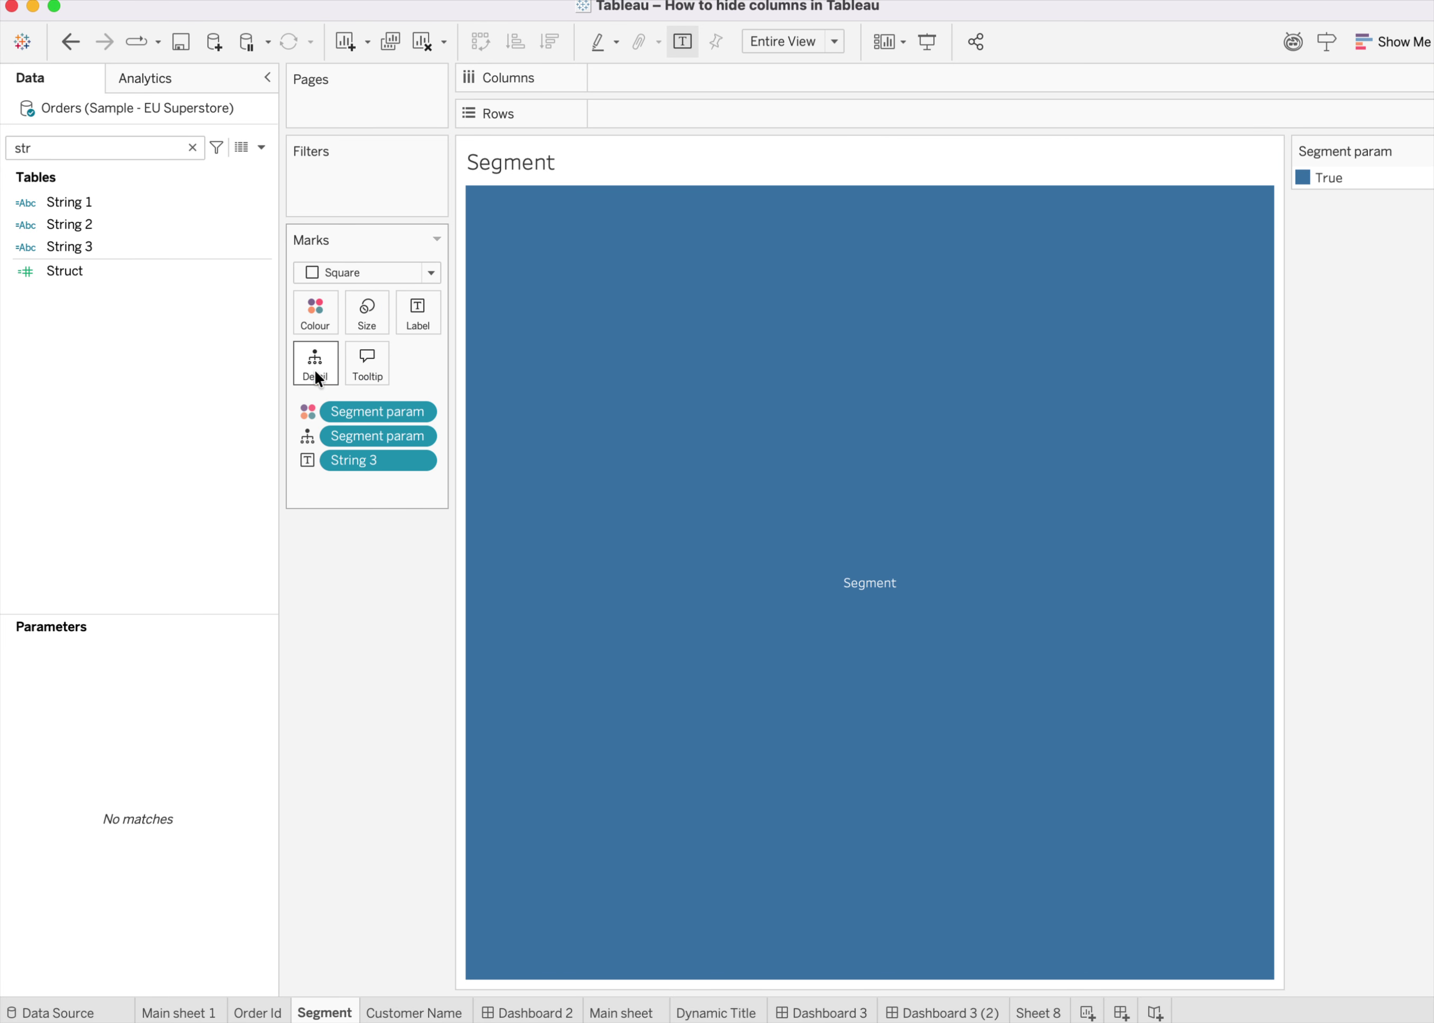
# Clear the field search and check the Customer Name Column Filter formula from Main sheet 1.
pyautogui.click(205, 1013)
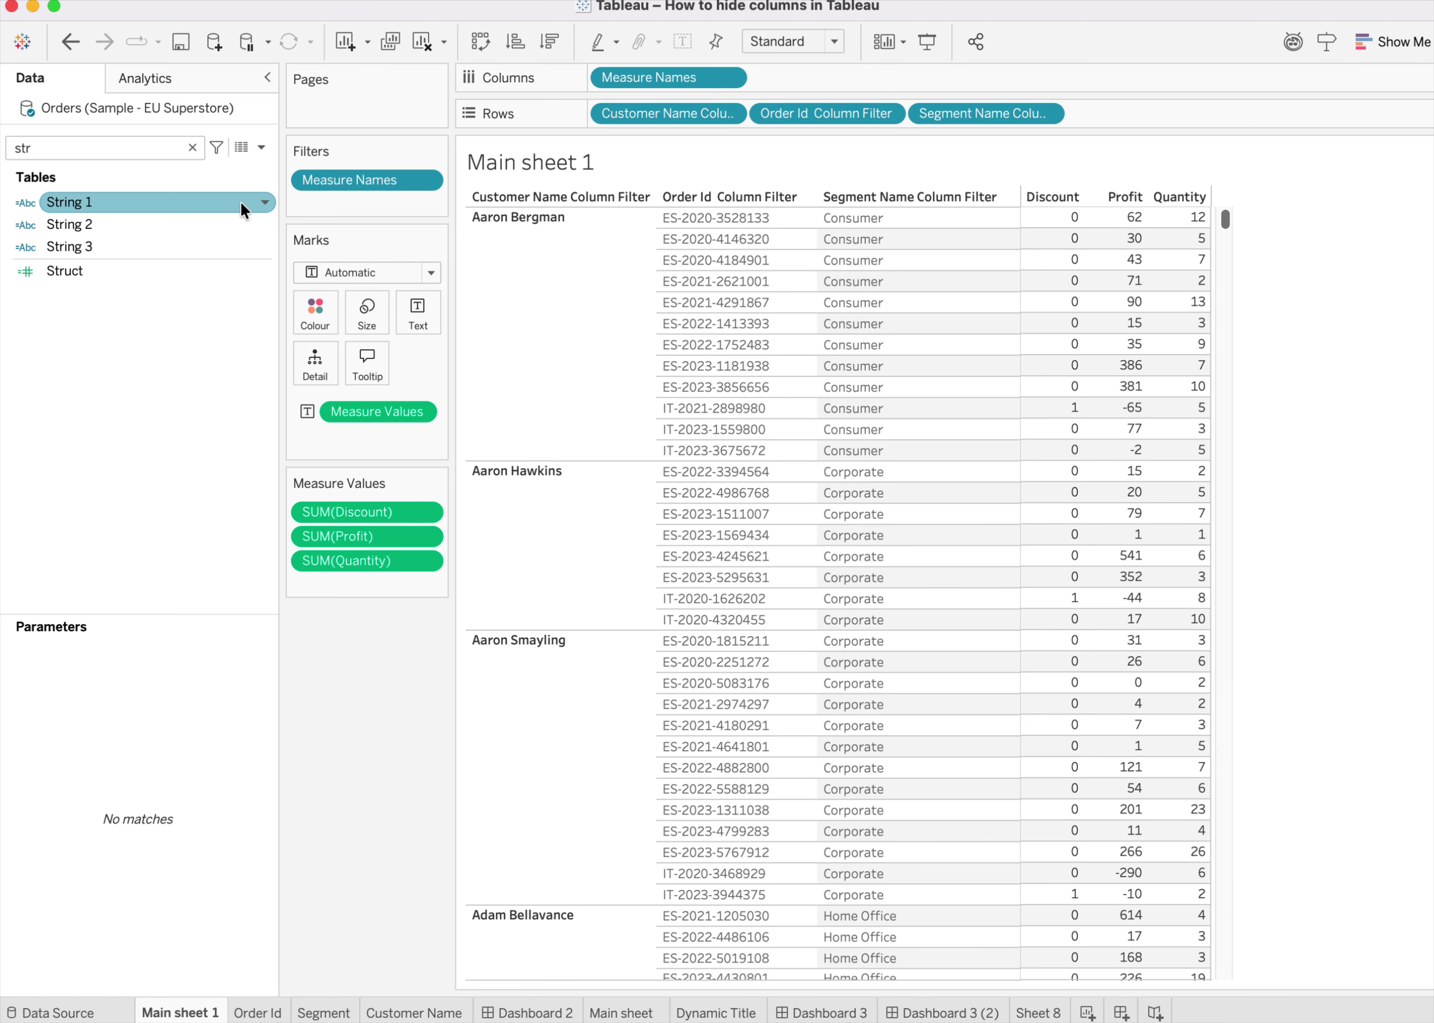
pyautogui.click(192, 149)
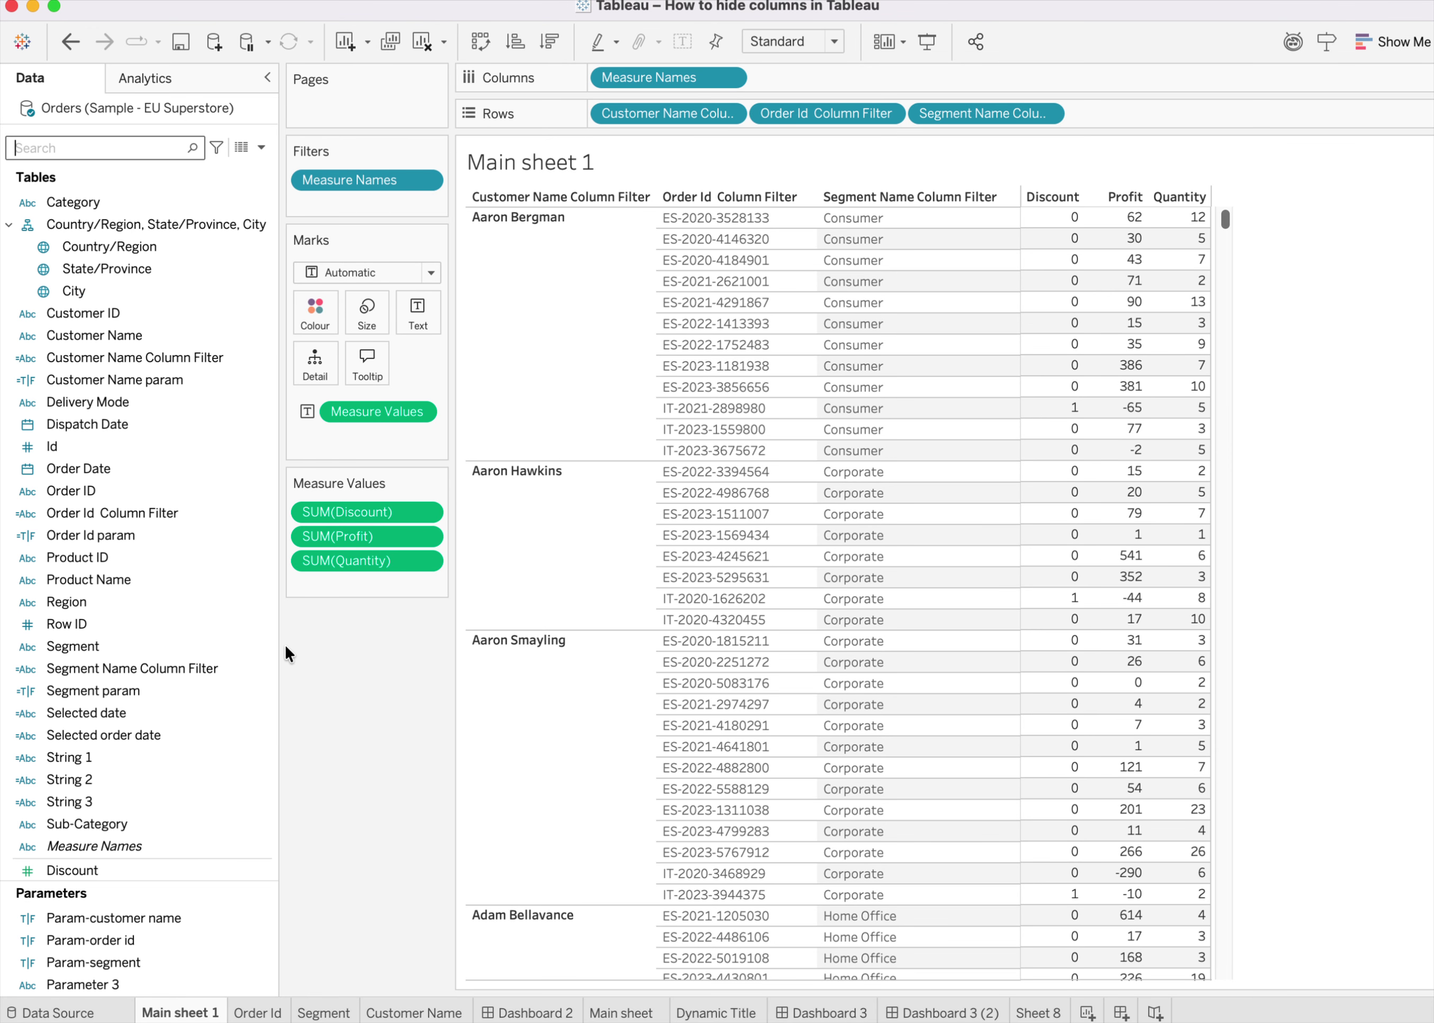
pyautogui.click(273, 1010)
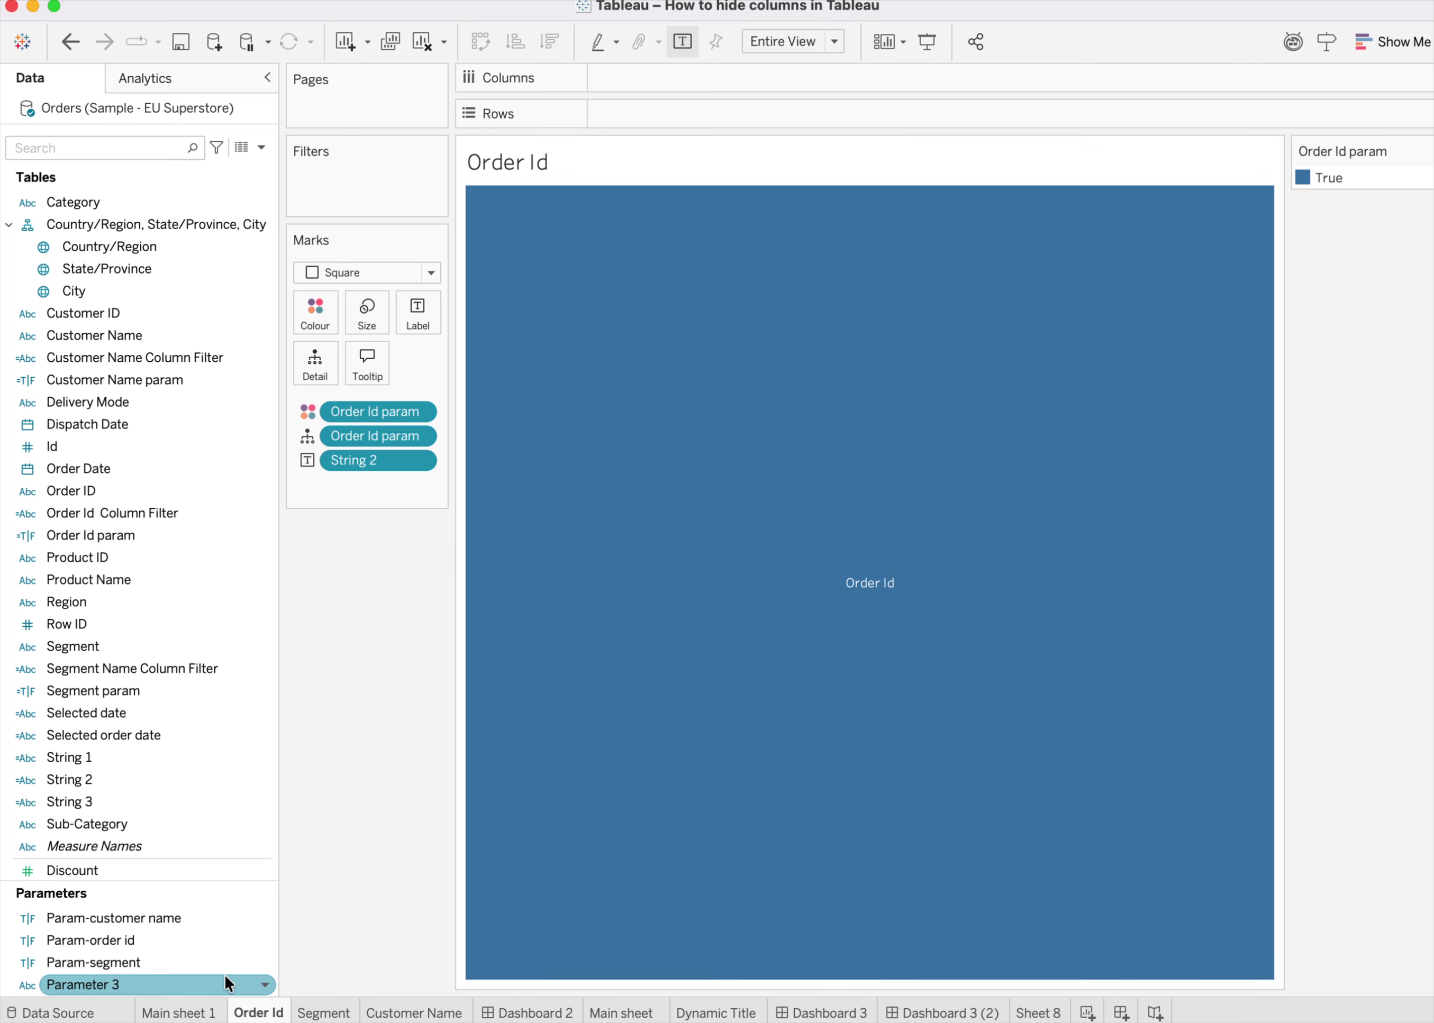
pyautogui.click(193, 1012)
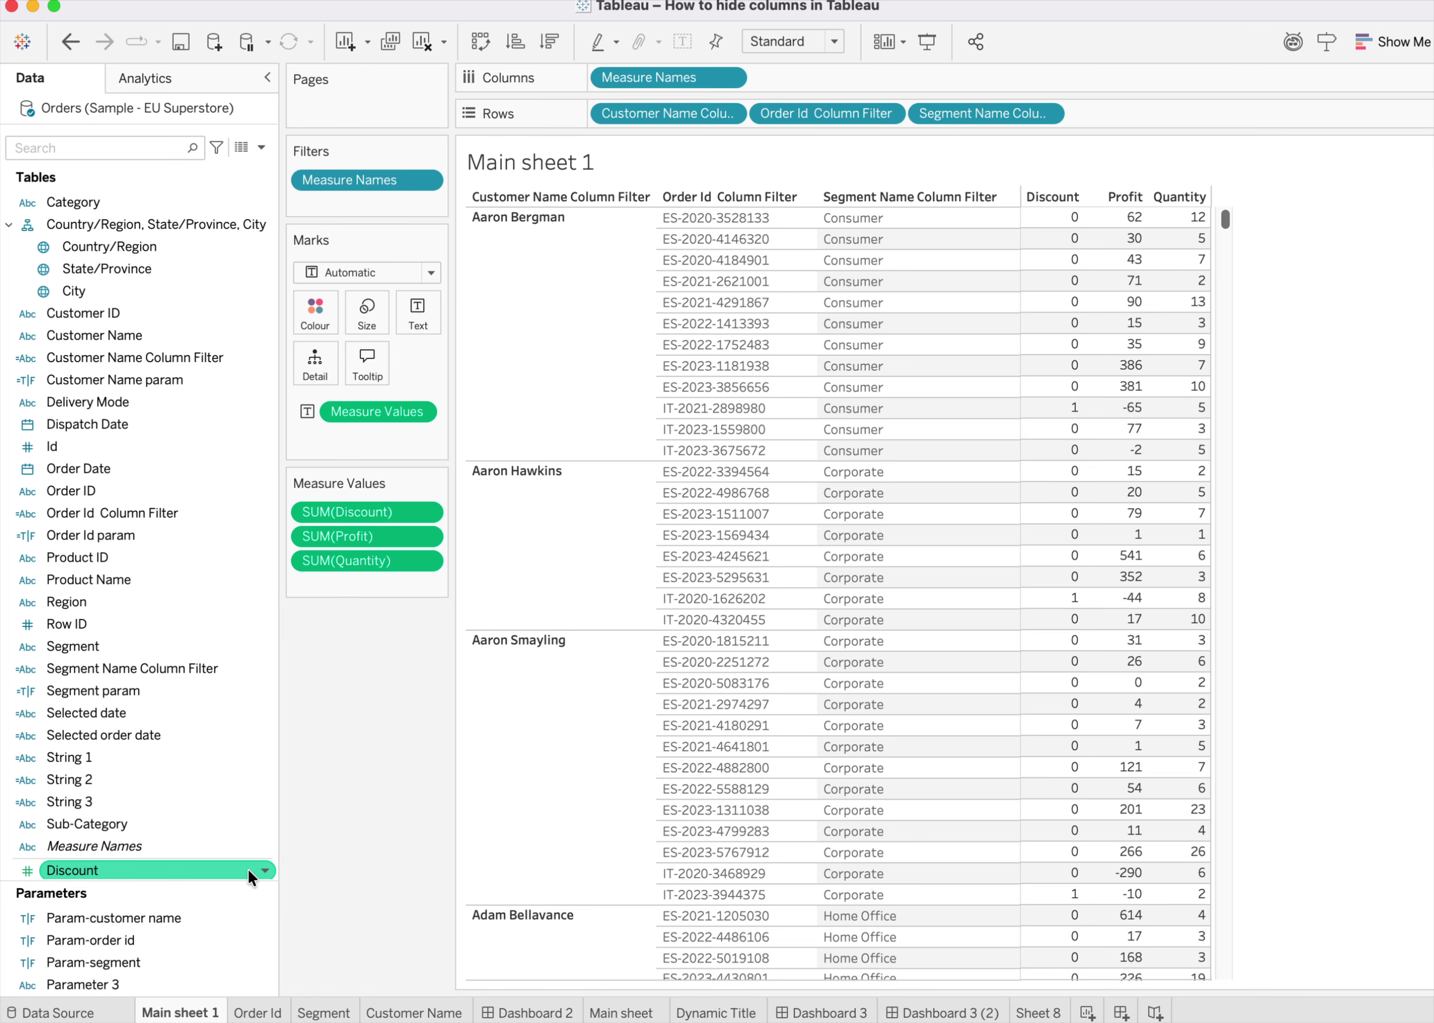
pyautogui.click(264, 358)
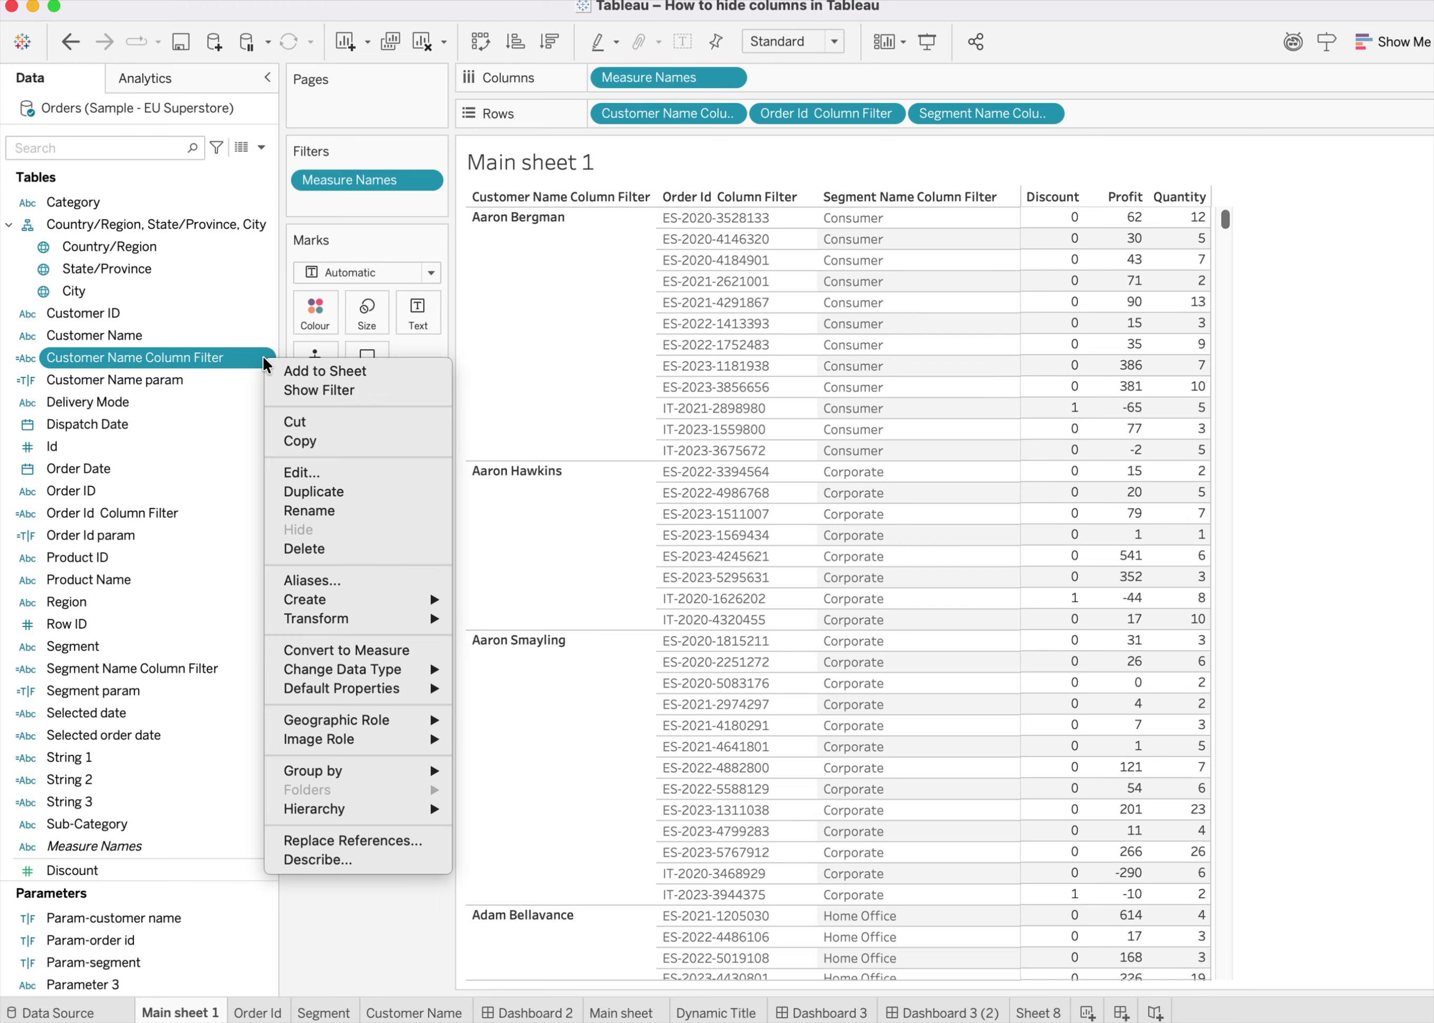
pyautogui.click(304, 473)
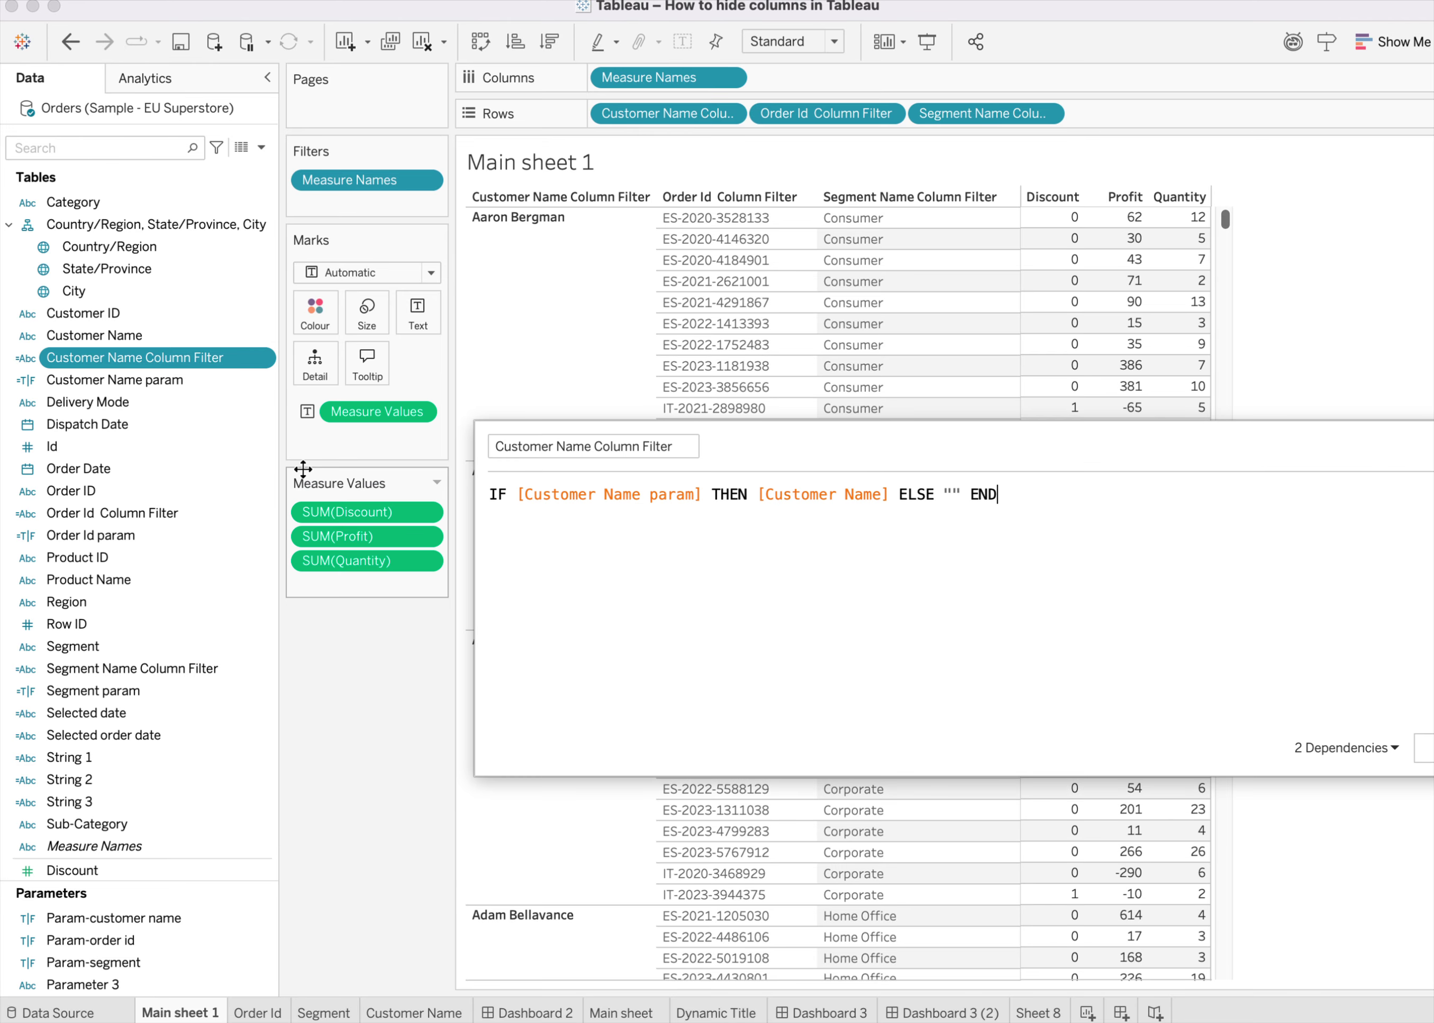
pyautogui.click(1423, 748)
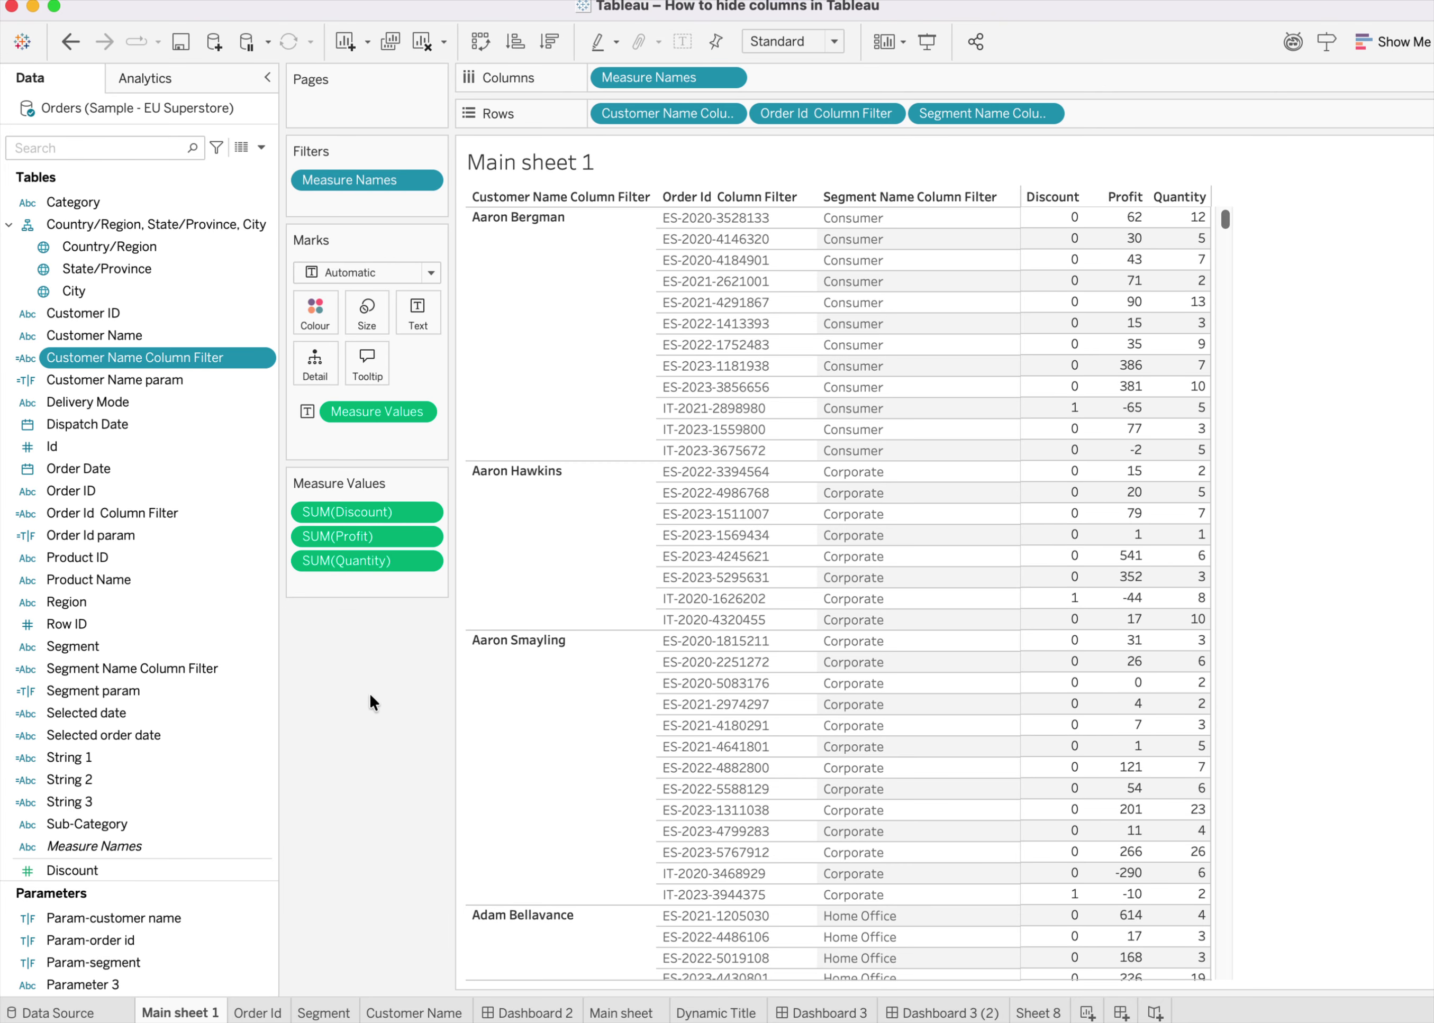
# Search the Main sheet 1 fields for "or" and inspect the Order Id param calculation.
pyautogui.click(279, 1012)
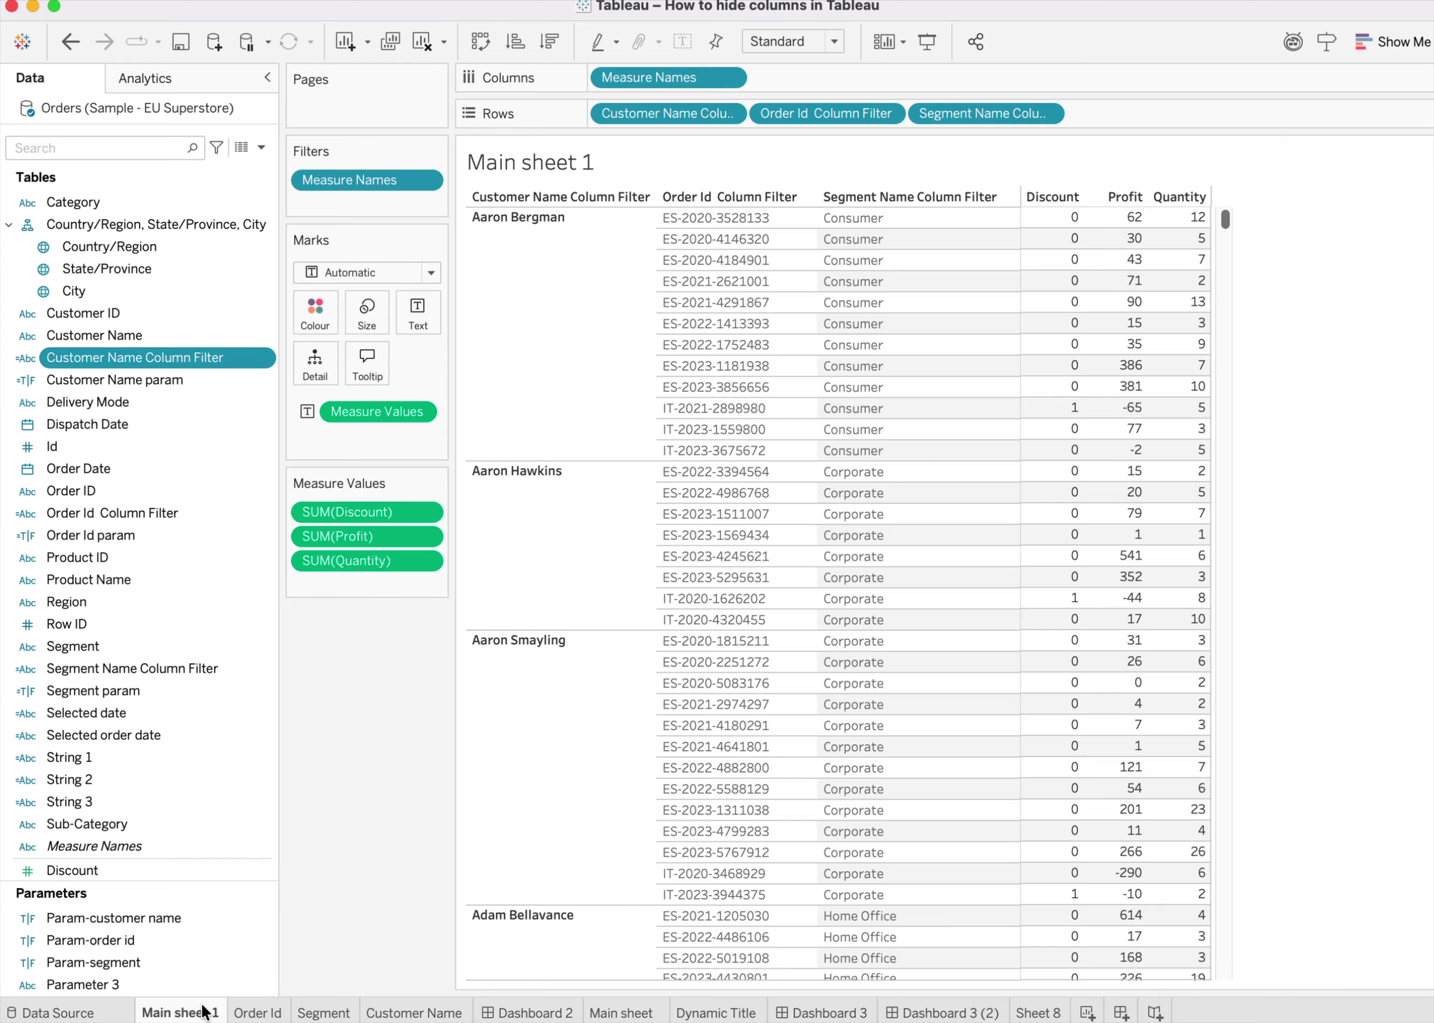
pyautogui.click(202, 1010)
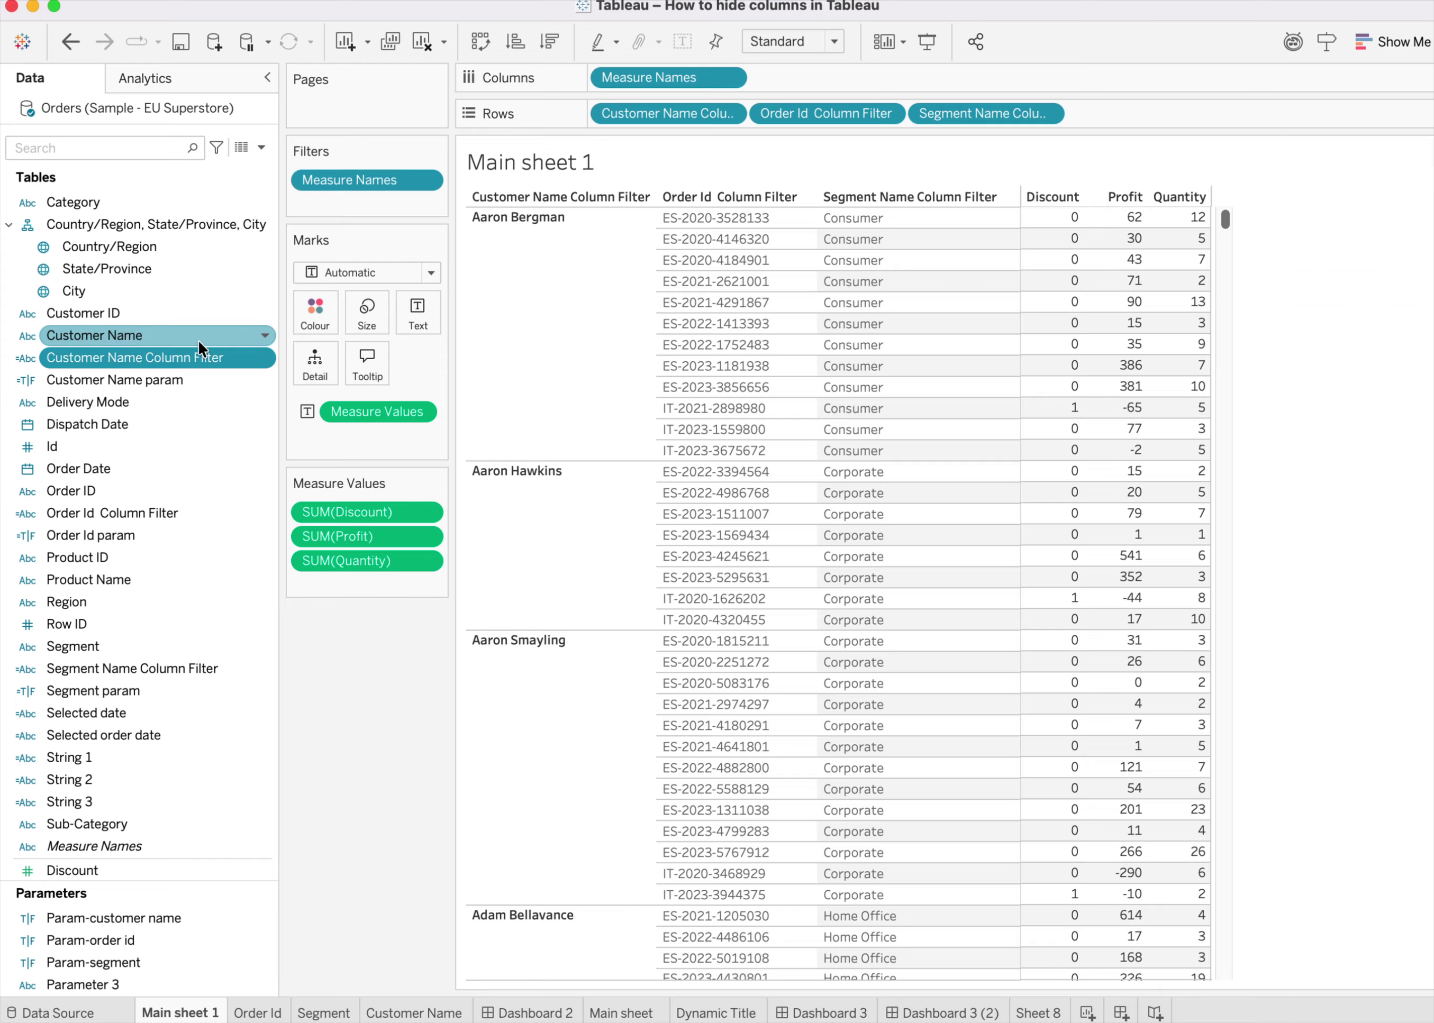
pyautogui.click(157, 152)
pyautogui.write('or')
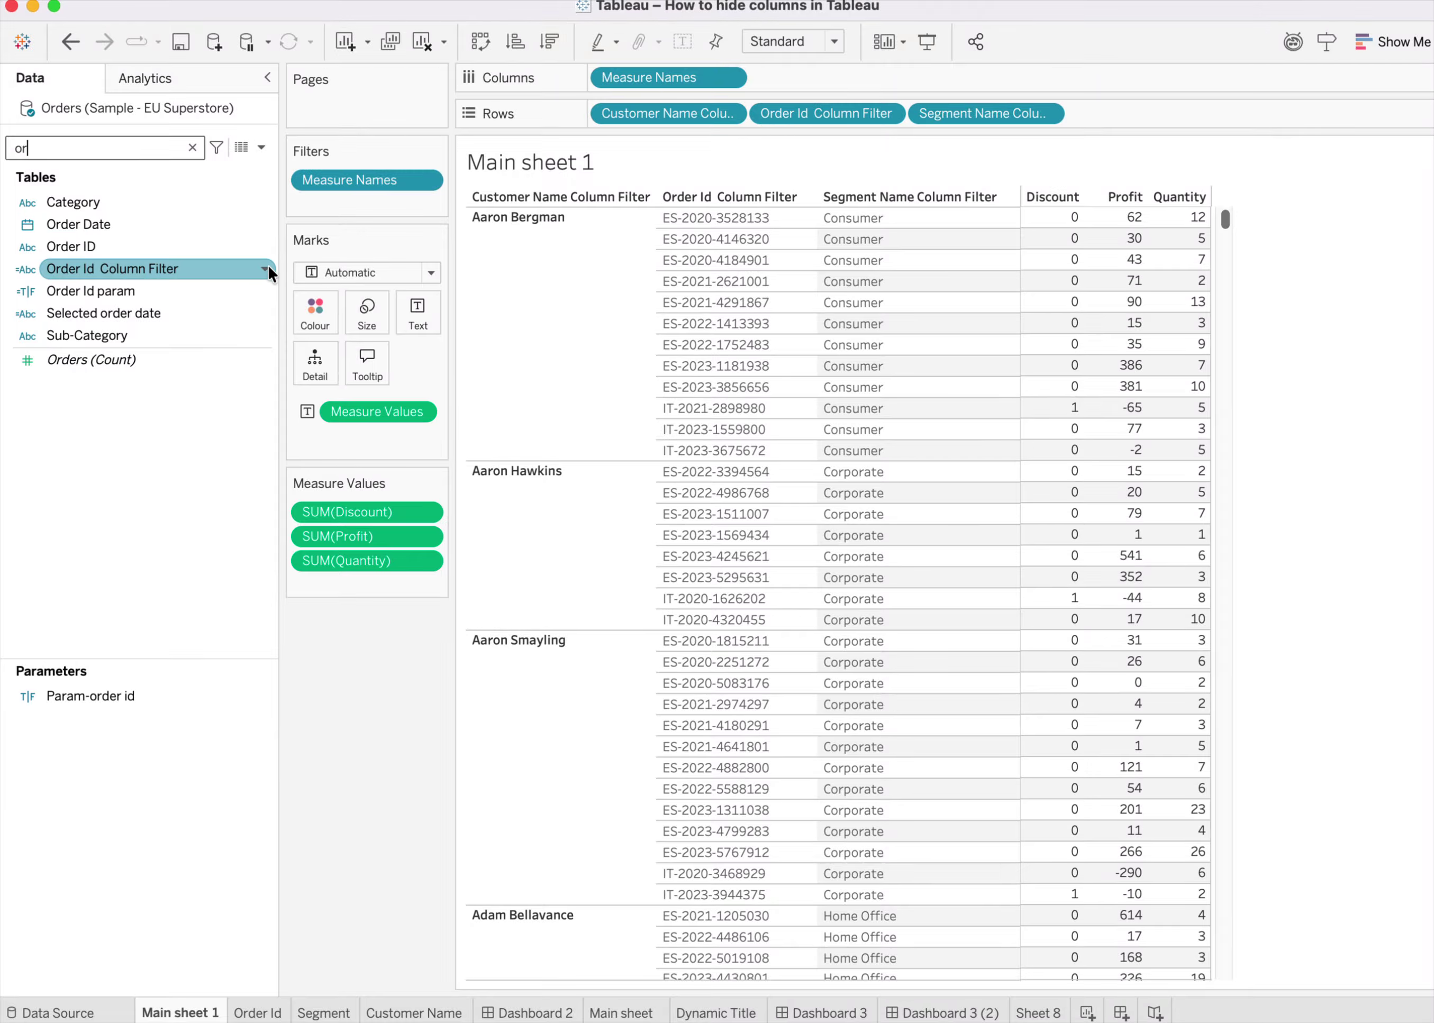
pyautogui.click(265, 291)
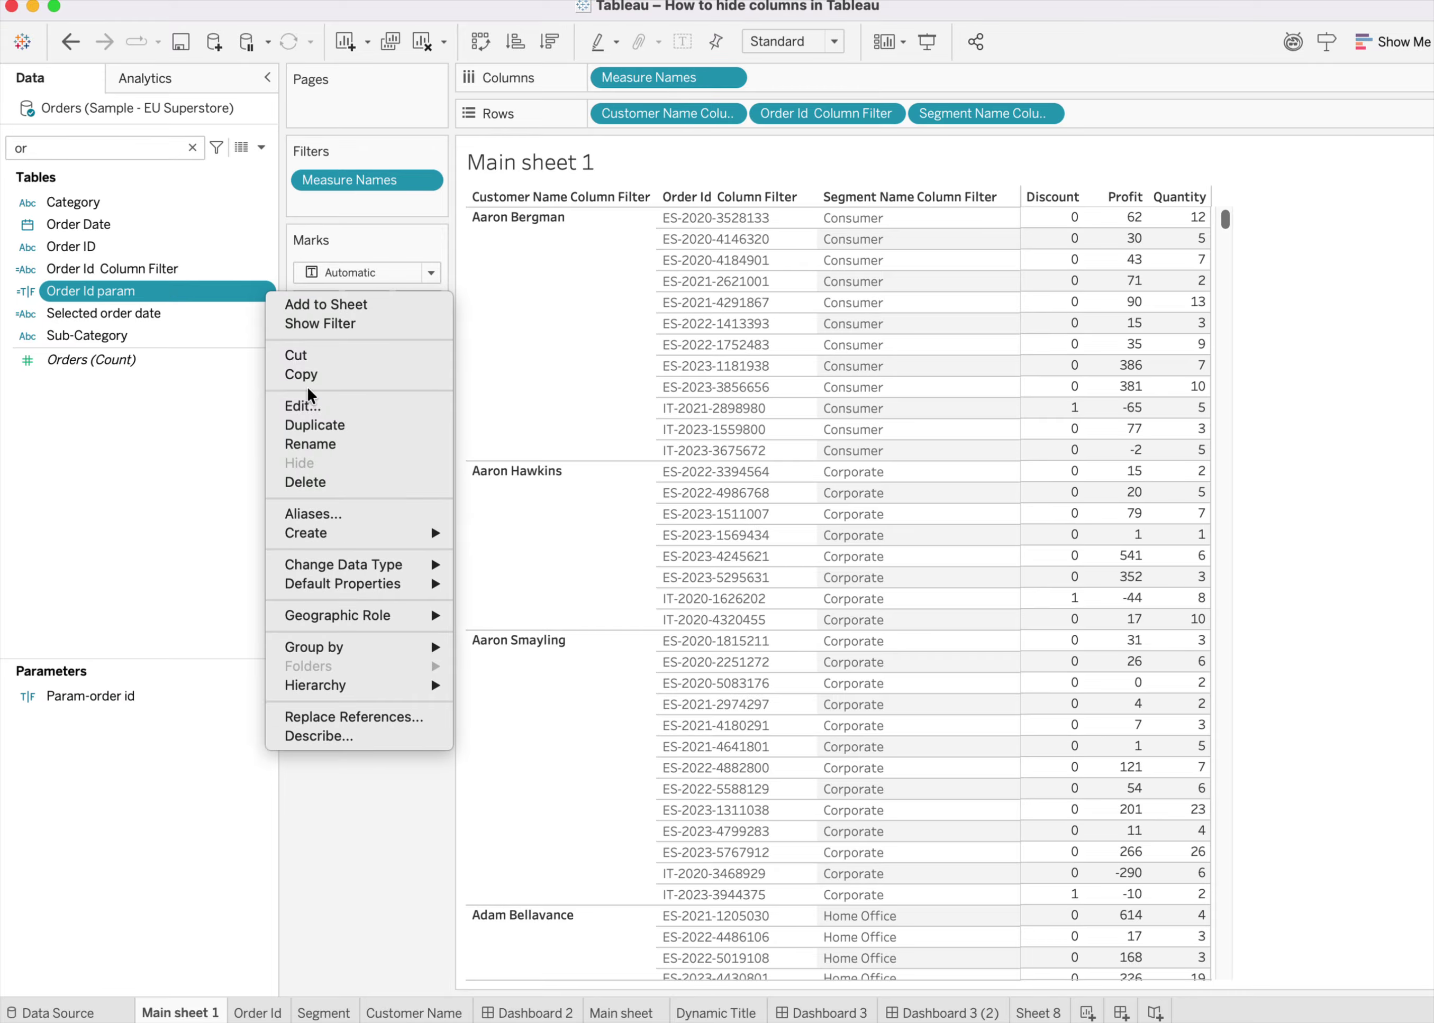
pyautogui.click(318, 408)
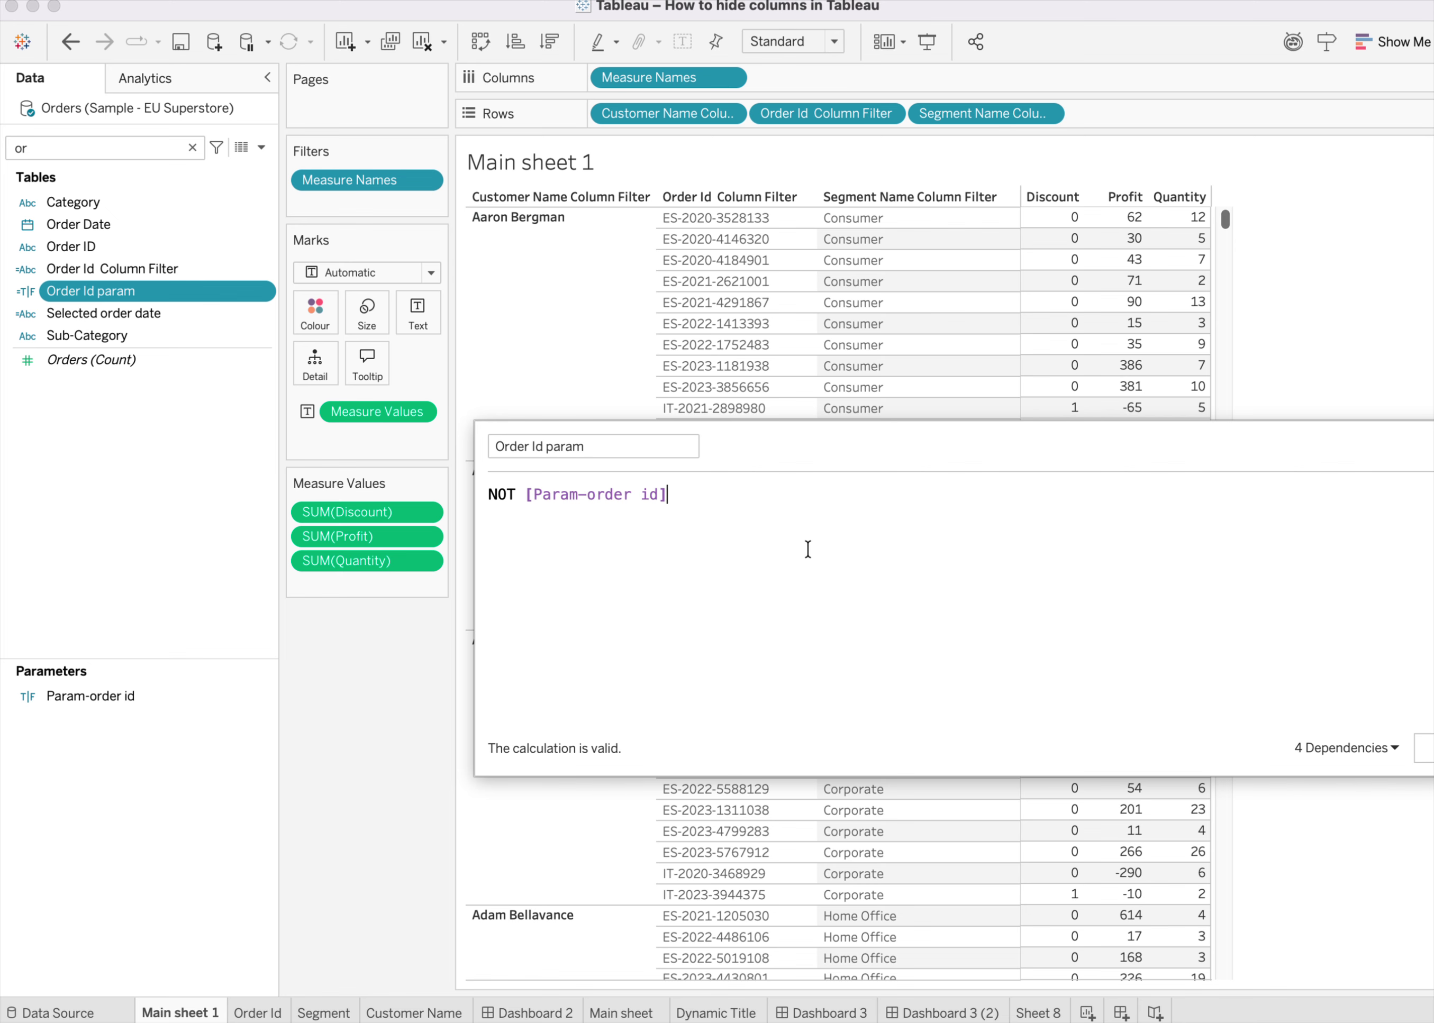
pyautogui.click(1423, 748)
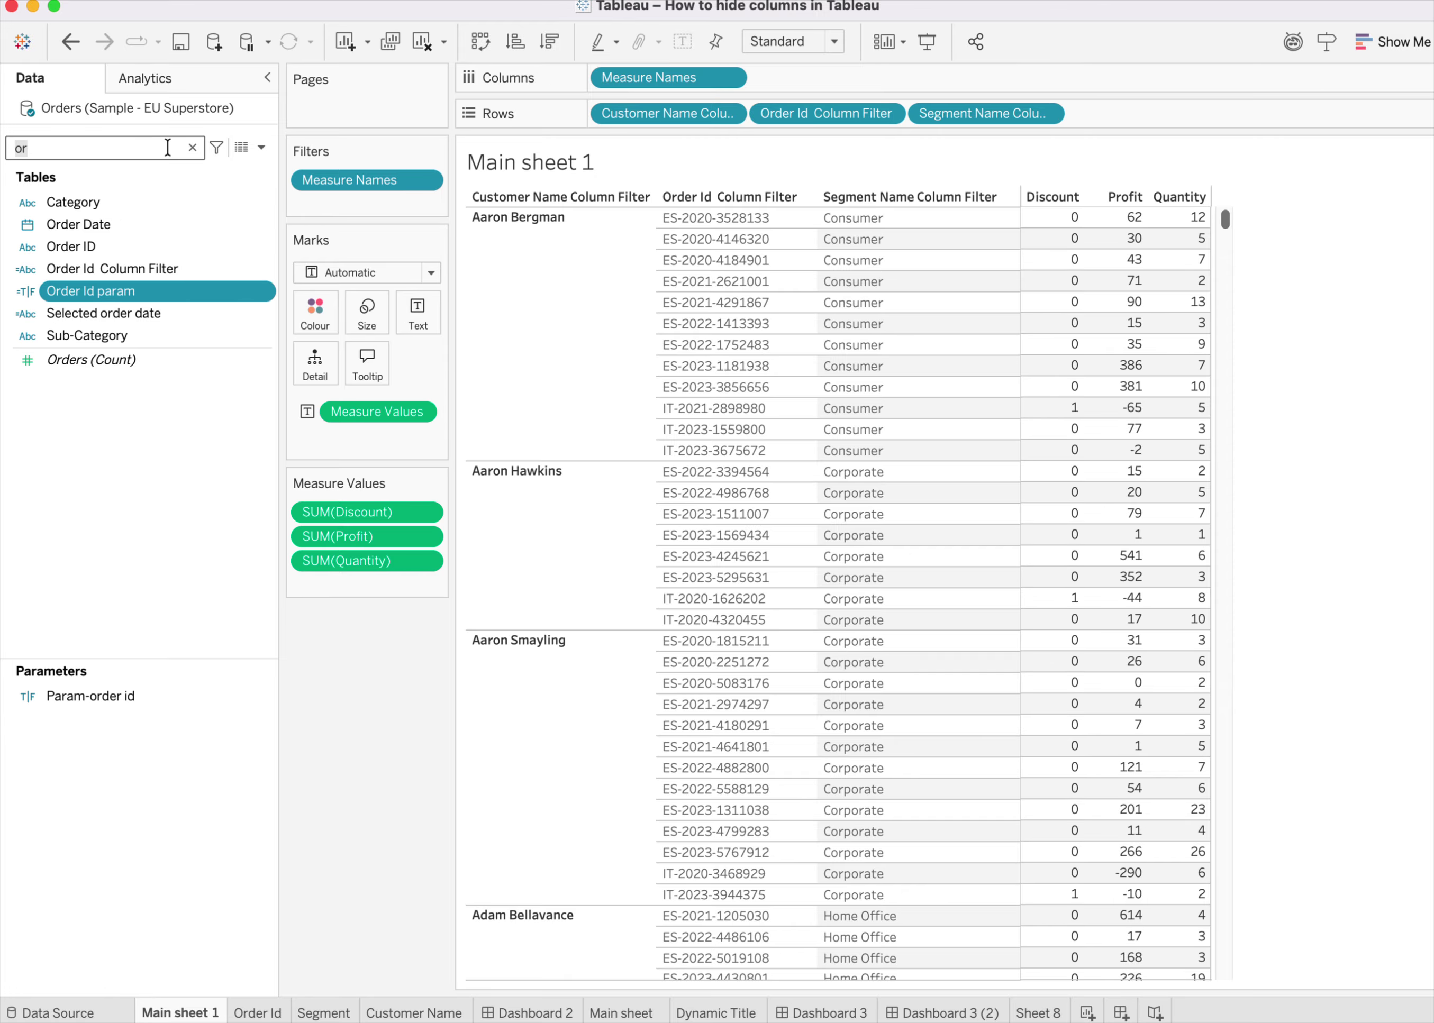
# Search the fields for "se" and inspect the Segment param calculation.
pyautogui.click(192, 148)
pyautogui.write('se')
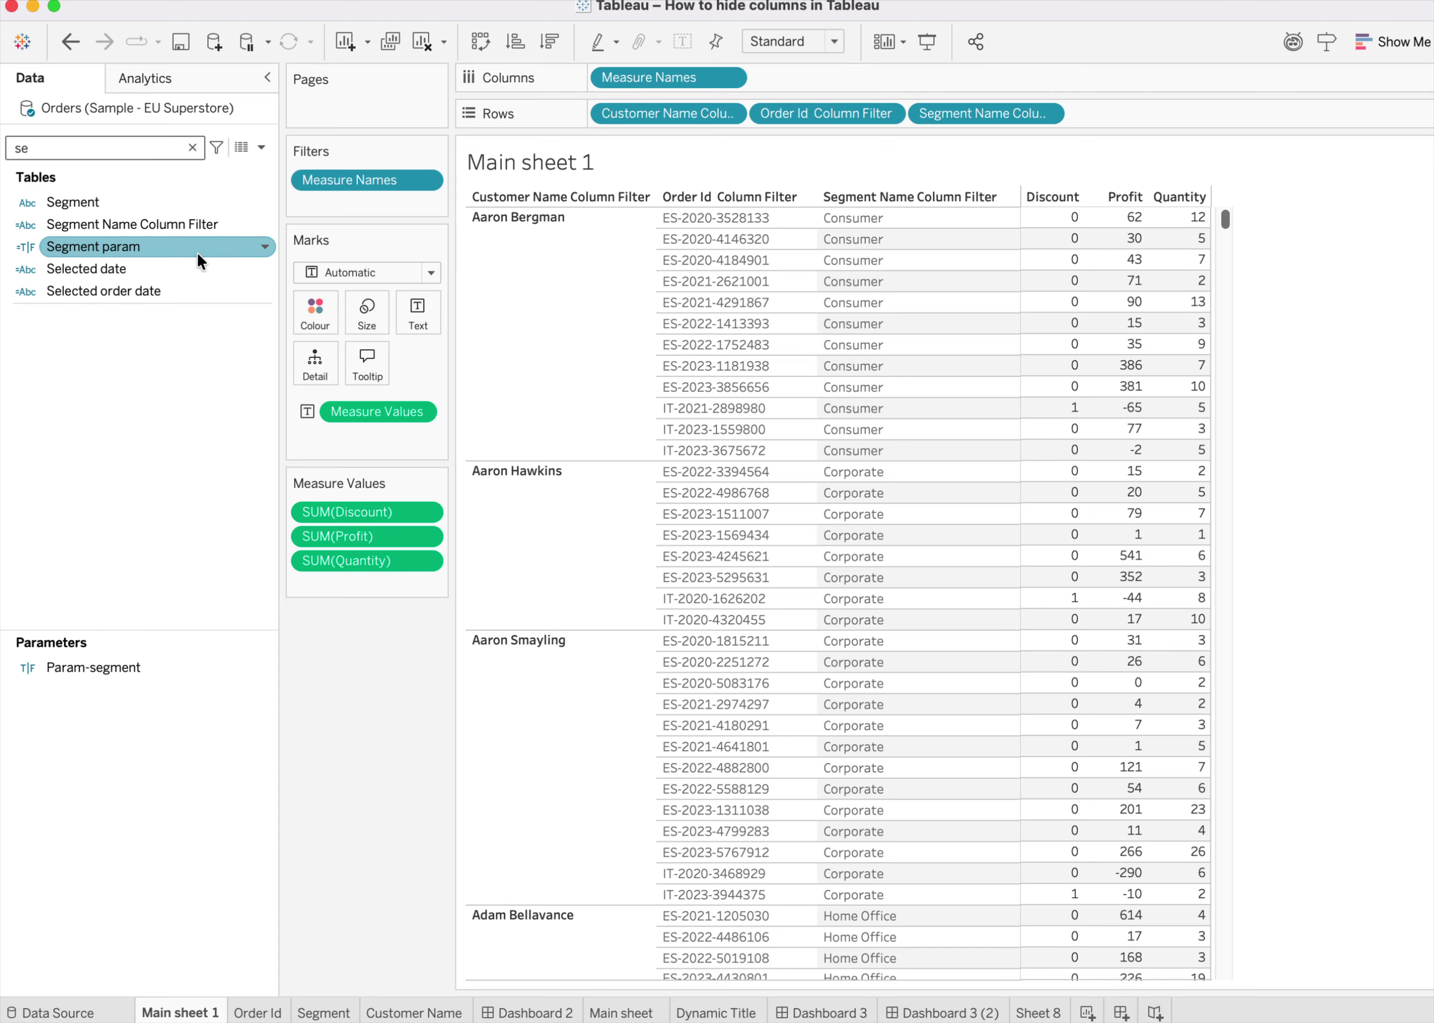
pyautogui.click(264, 246)
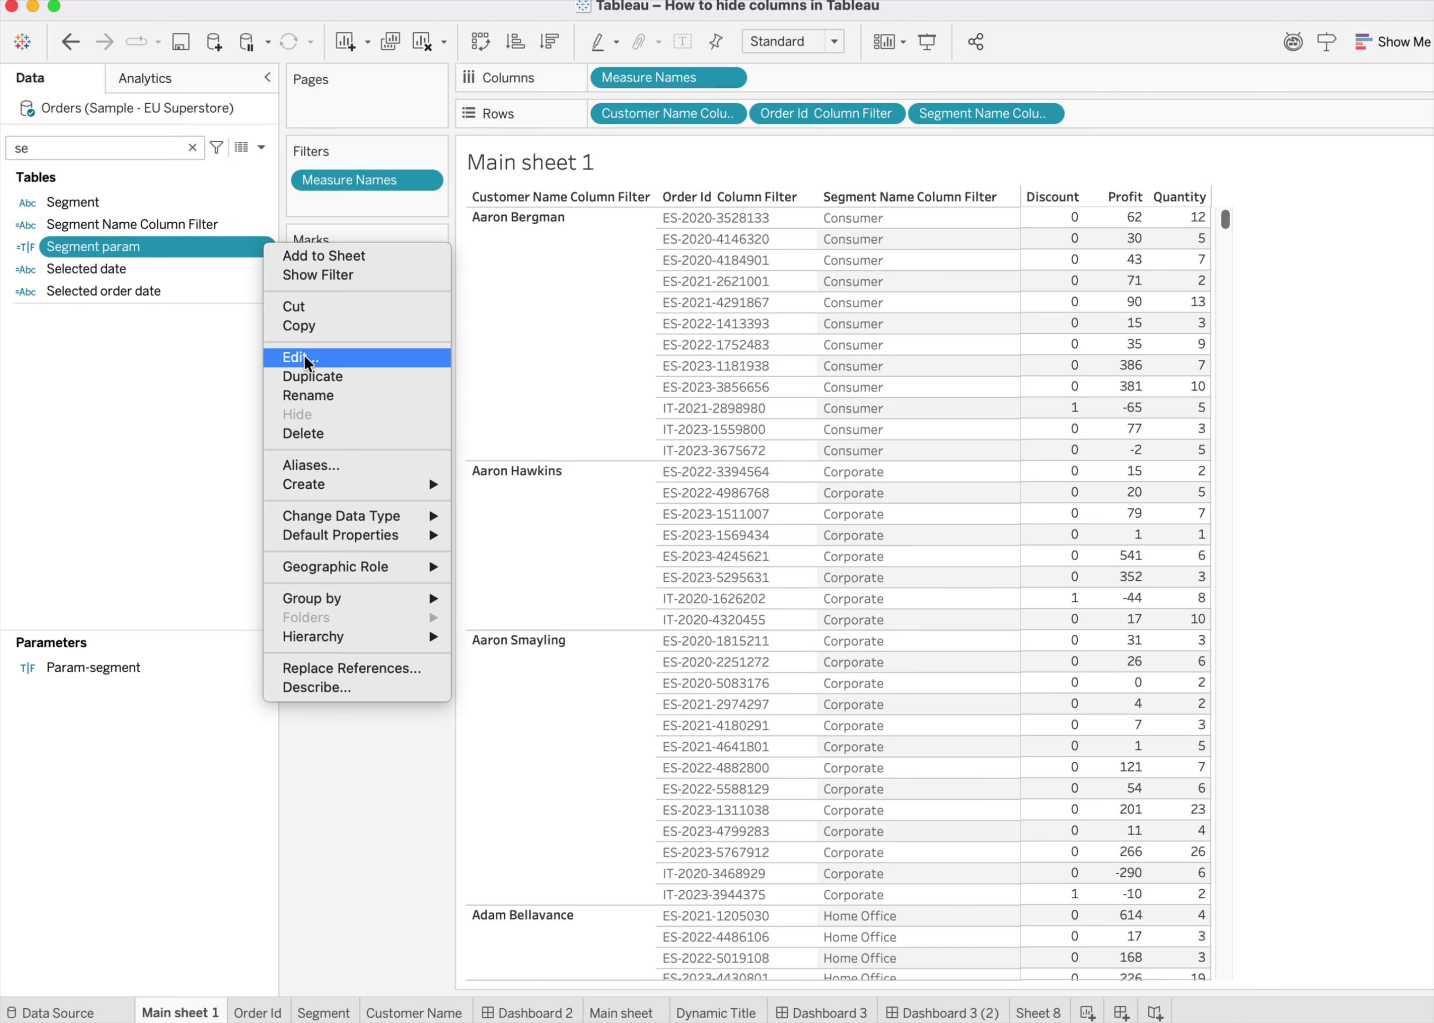
pyautogui.click(308, 359)
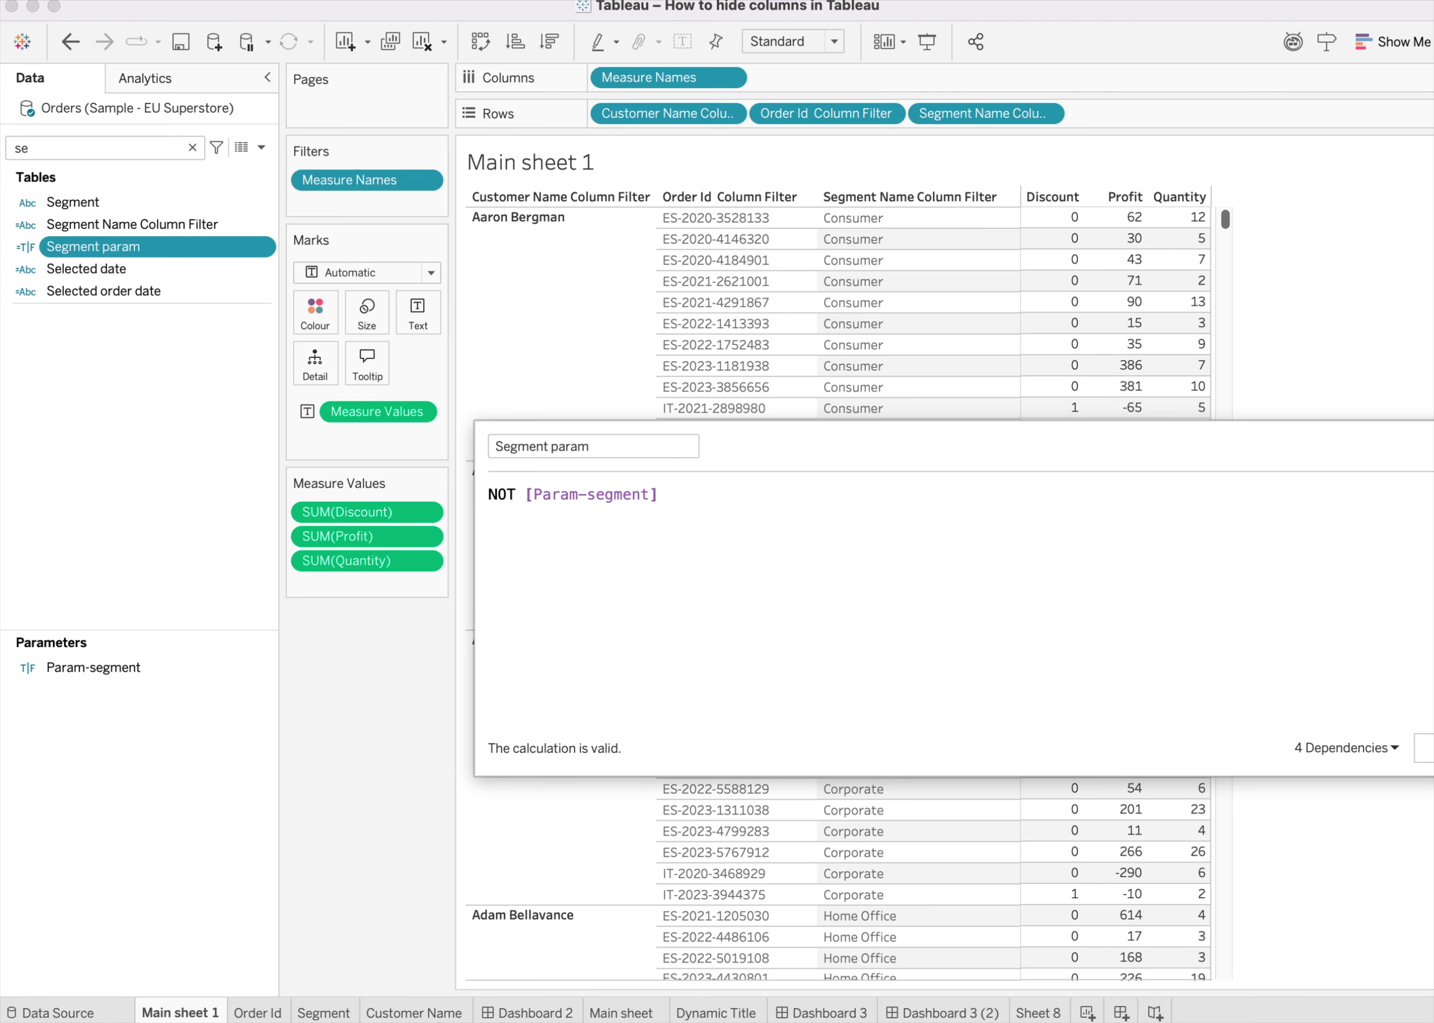
pyautogui.click(1422, 748)
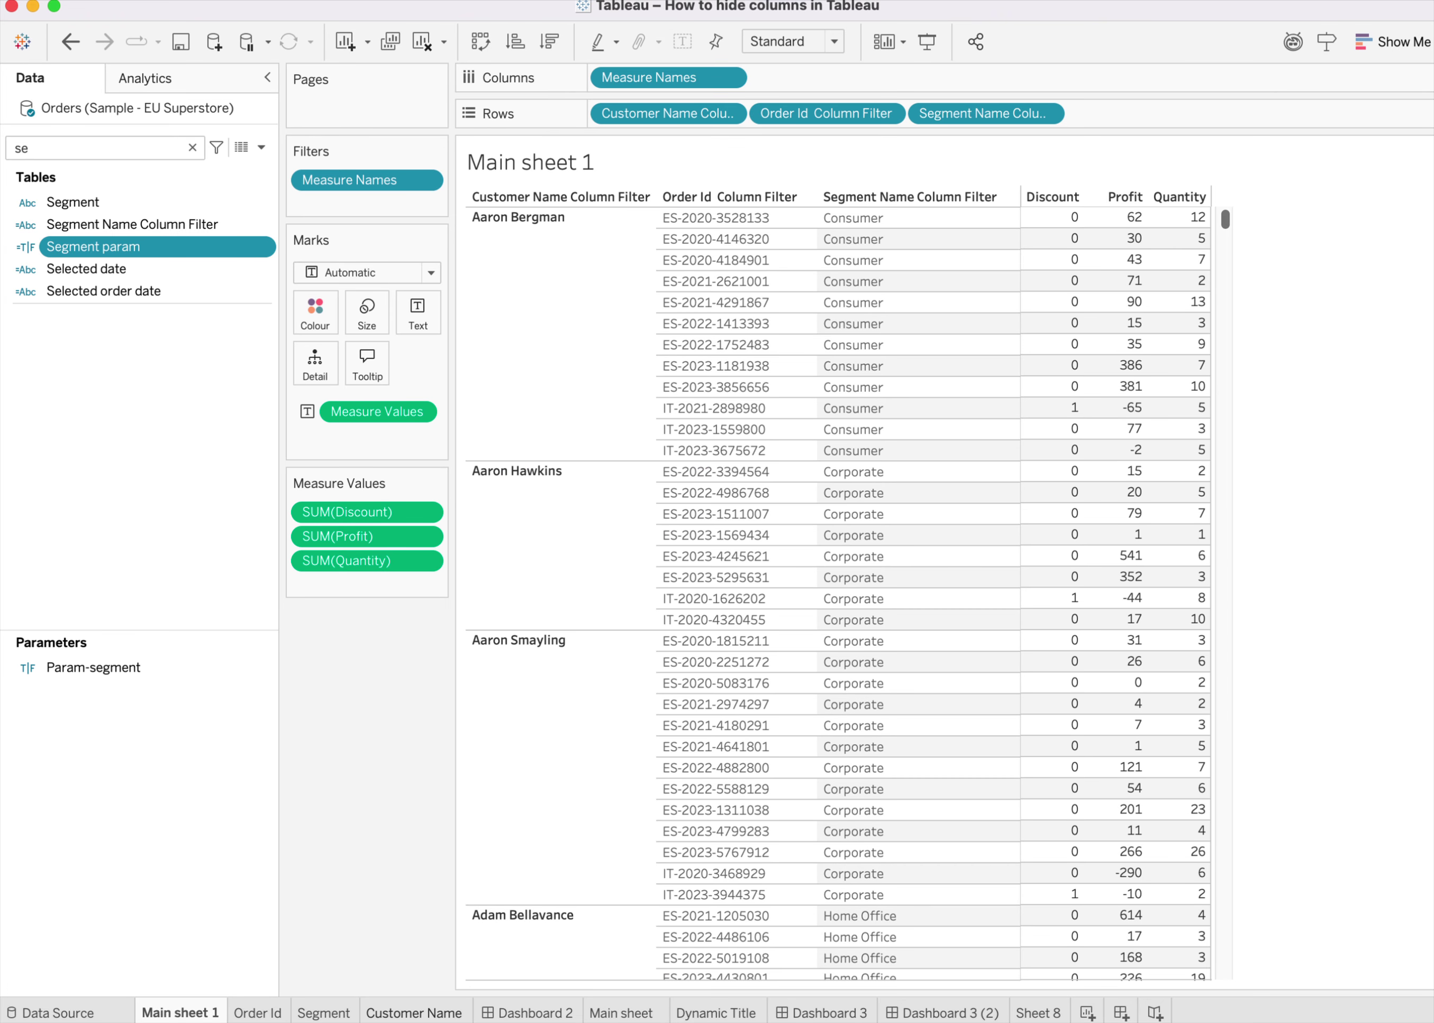
# Open the Customer Name sheet and review the fields on its Colour, Detail and Label marks.
pyautogui.moveTo(435, 1012)
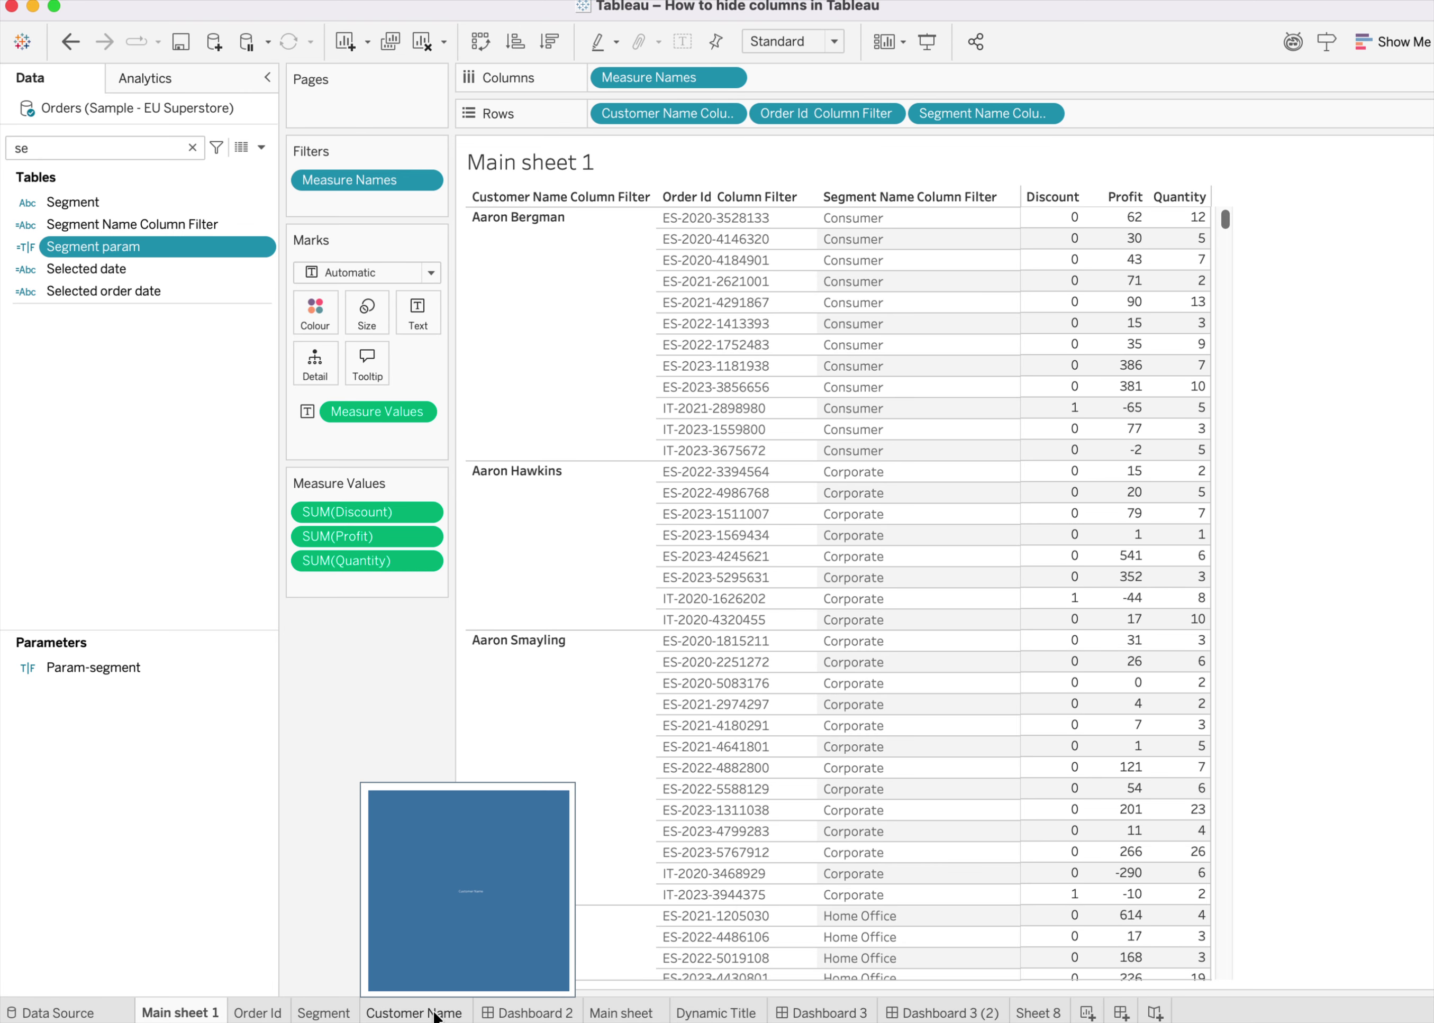
pyautogui.click(435, 1012)
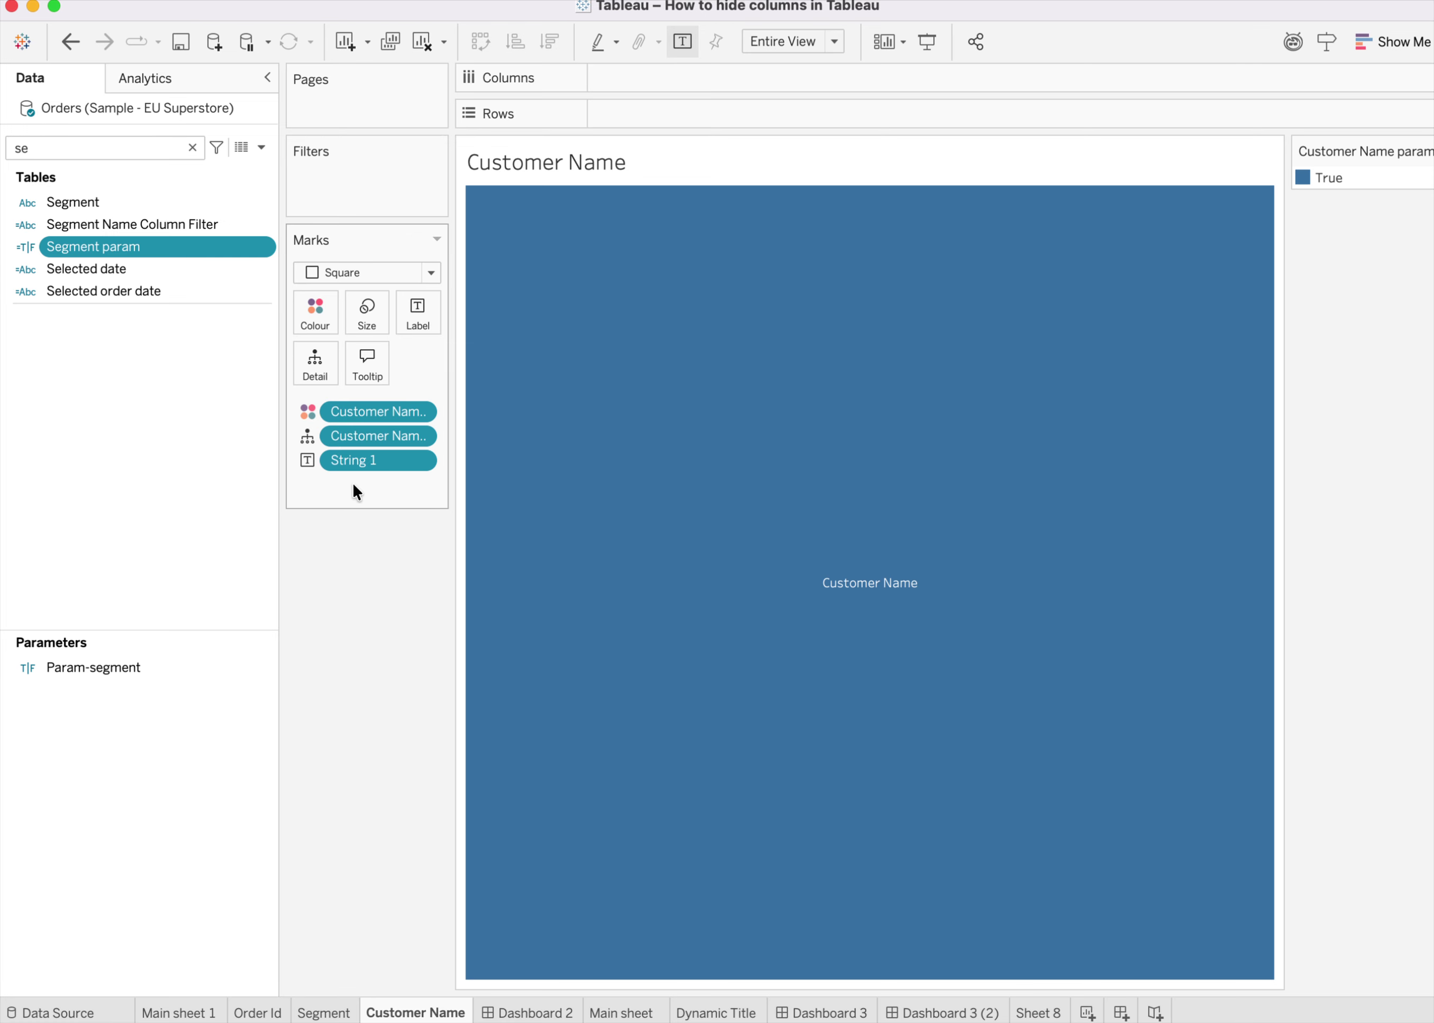
pyautogui.moveTo(470, 872)
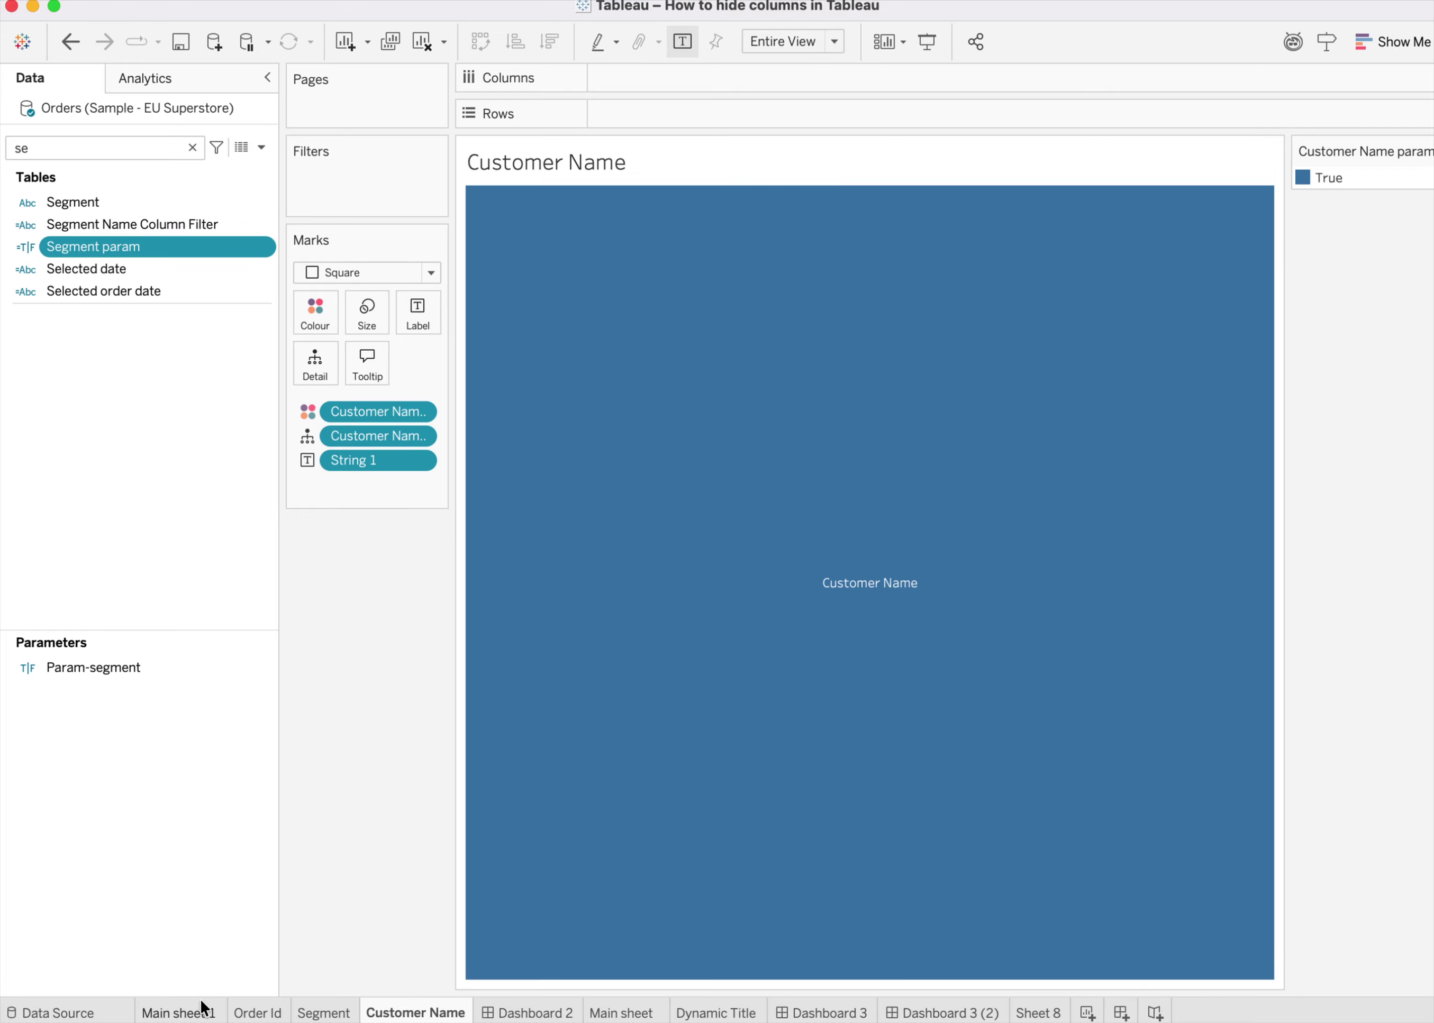
# Inspect the Segment Name Column Filter formula from Main sheet 1.
pyautogui.moveTo(202, 1012)
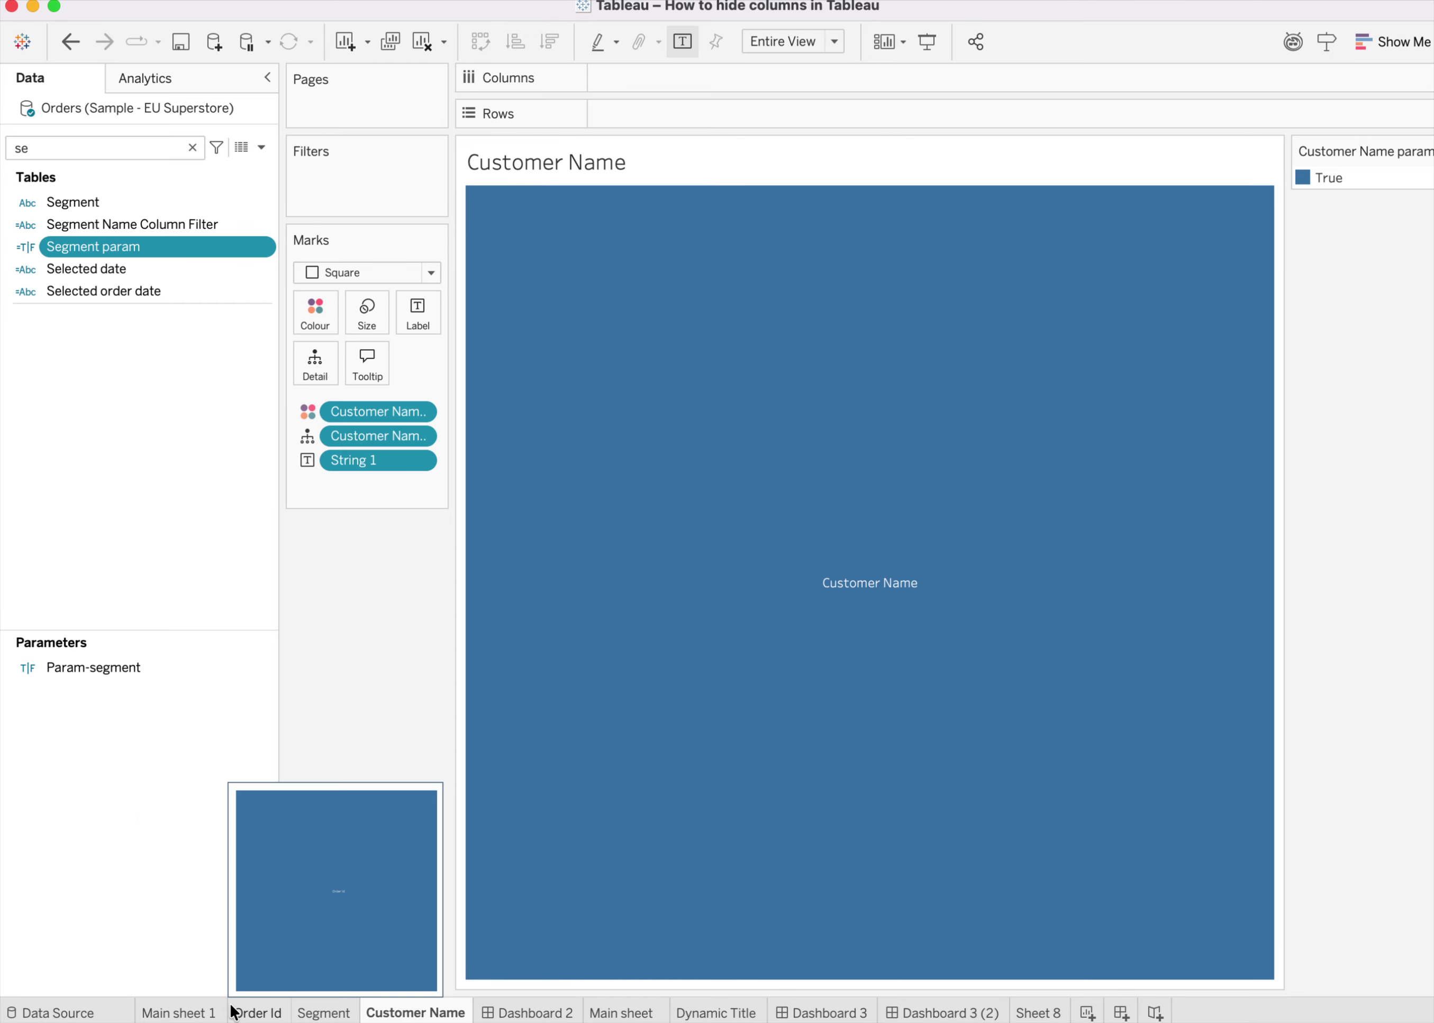
pyautogui.click(201, 1011)
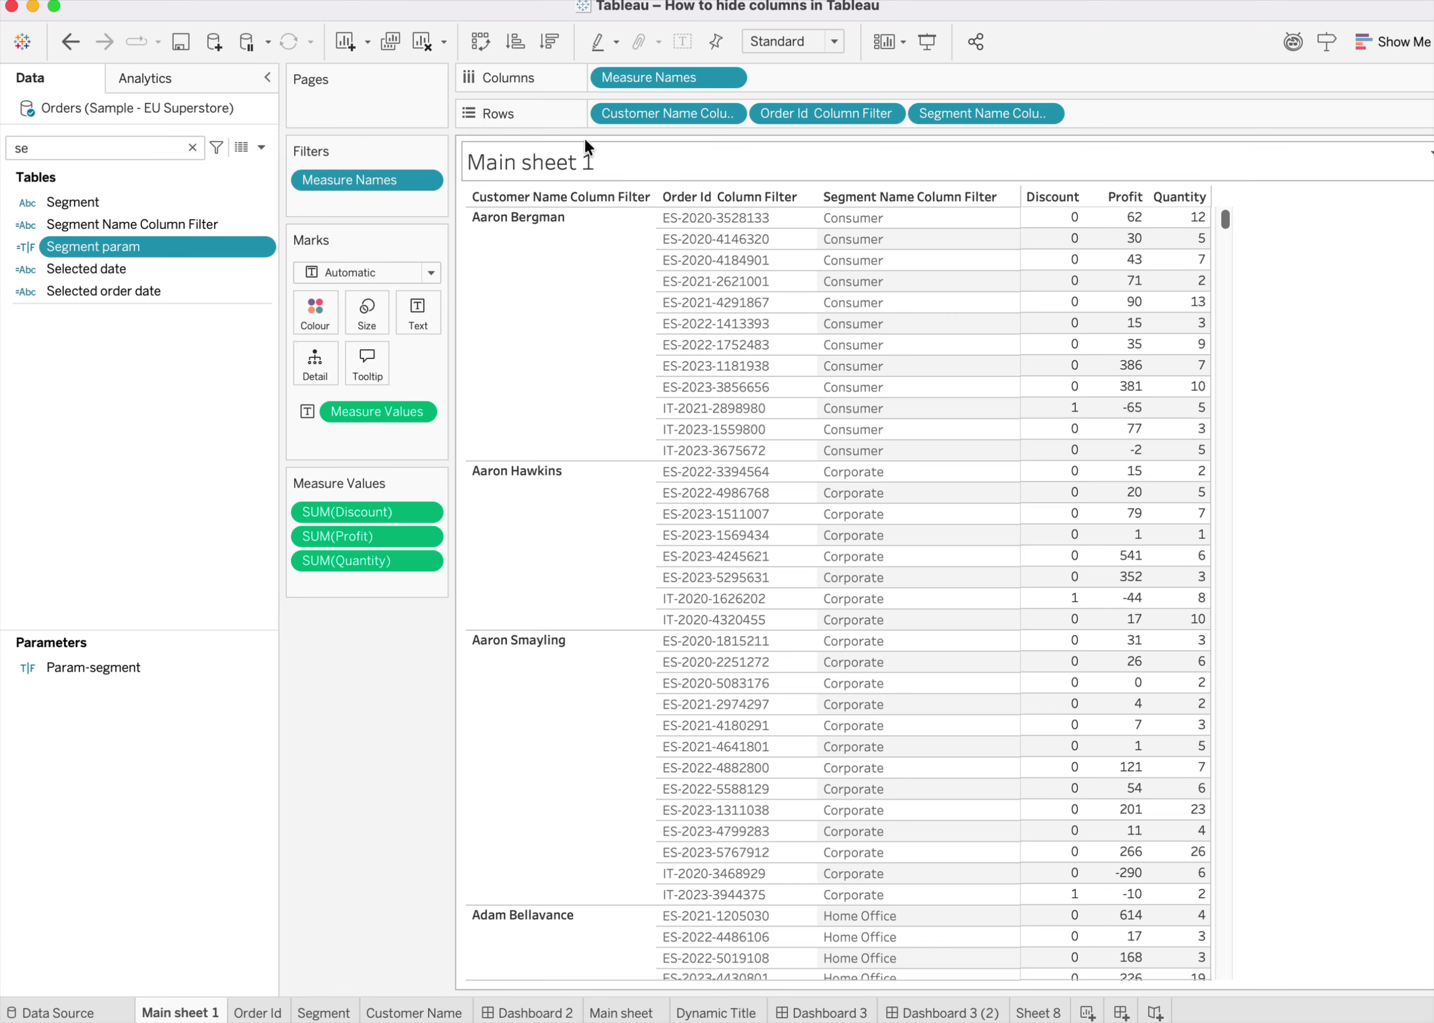
pyautogui.click(267, 225)
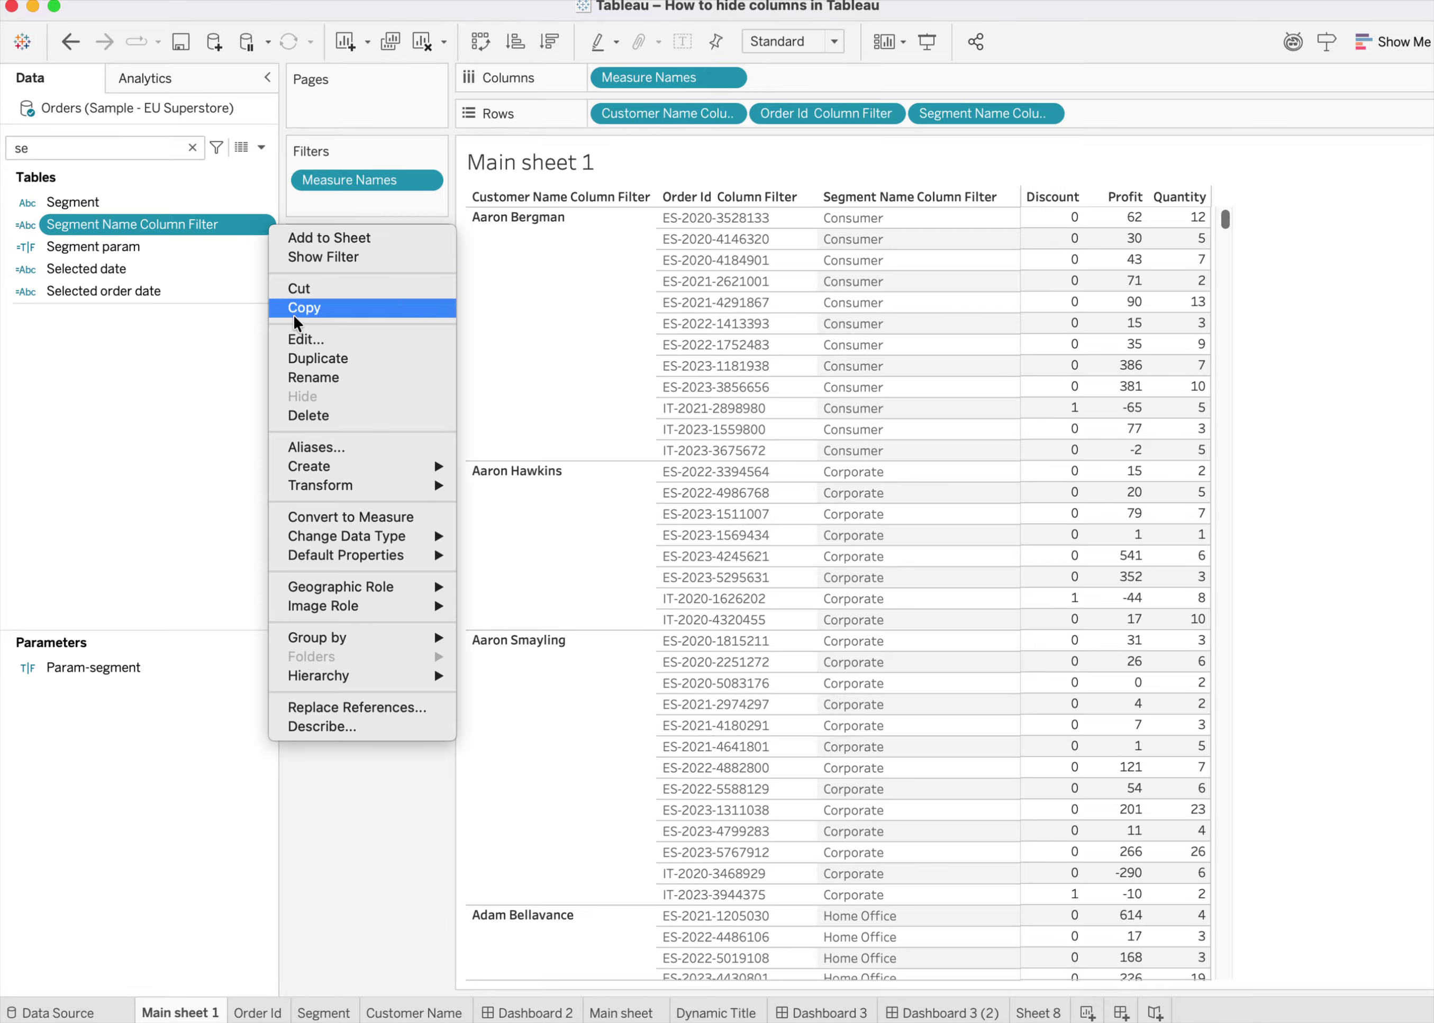
pyautogui.click(302, 333)
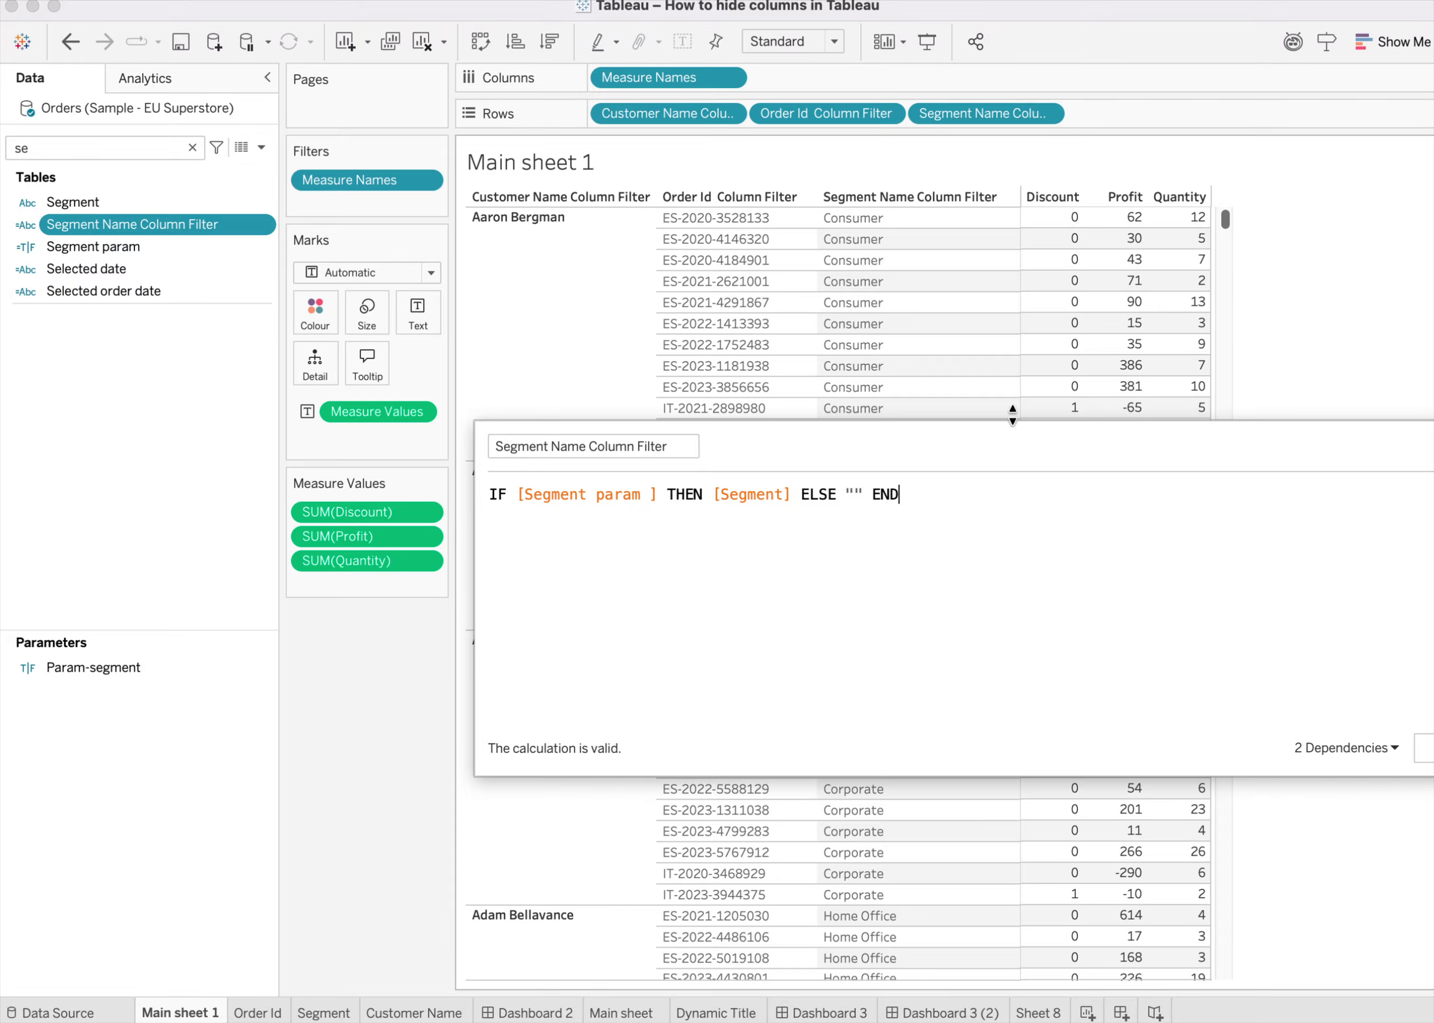
pyautogui.press('Escape')
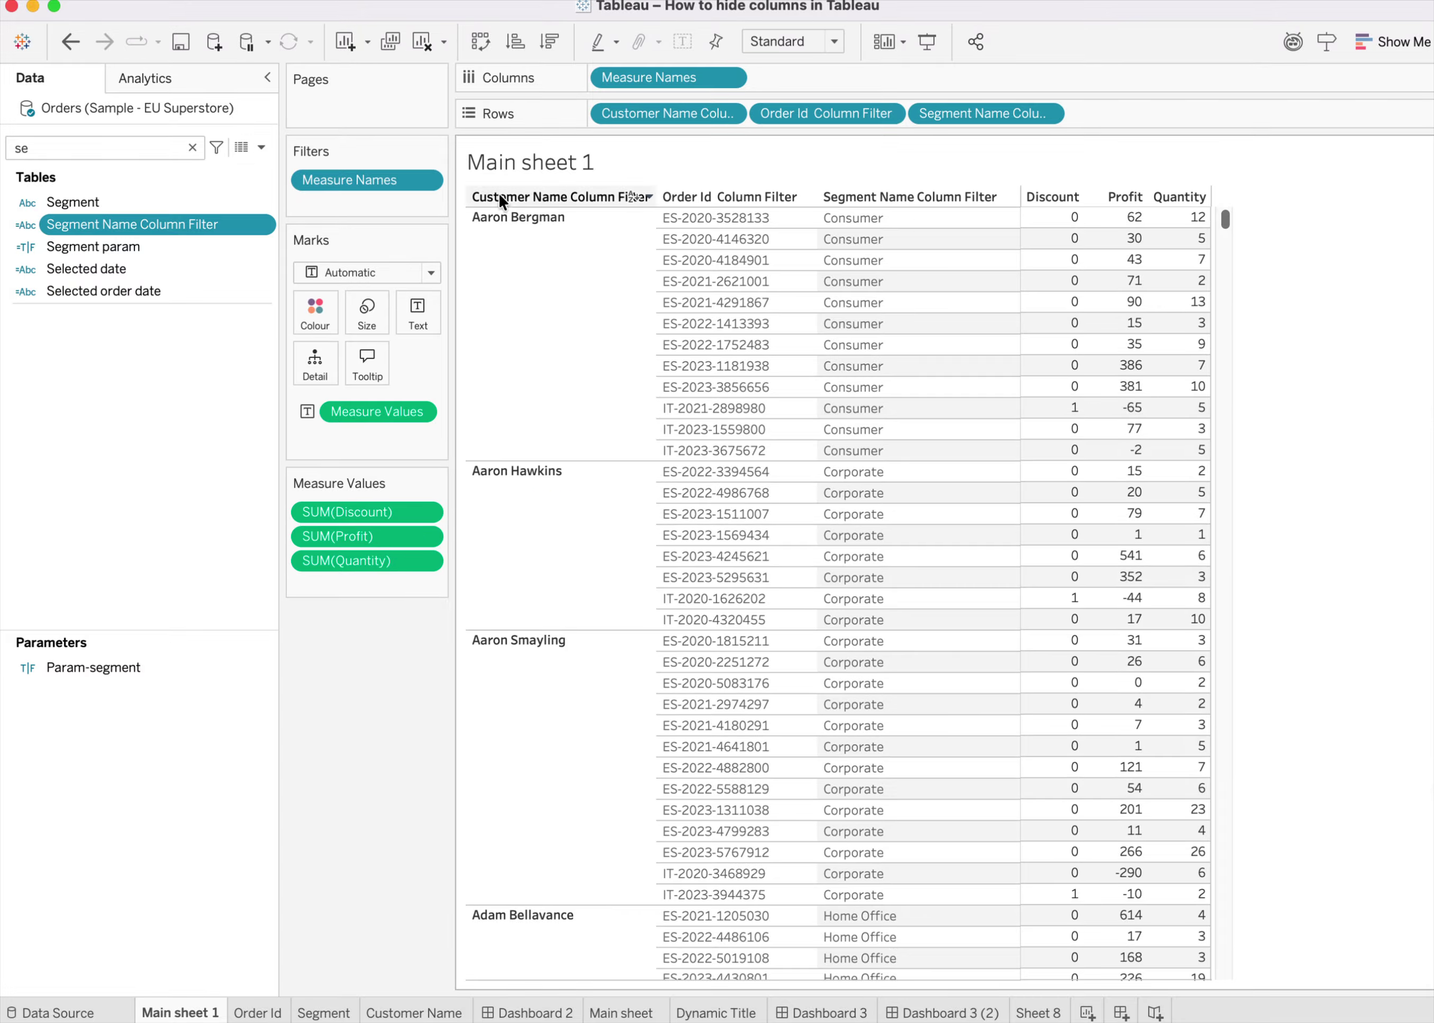
# View the Segment sheet, and on Dashboard 2 reduce the height of the toggle sheet row above the table.
pyautogui.click(325, 1012)
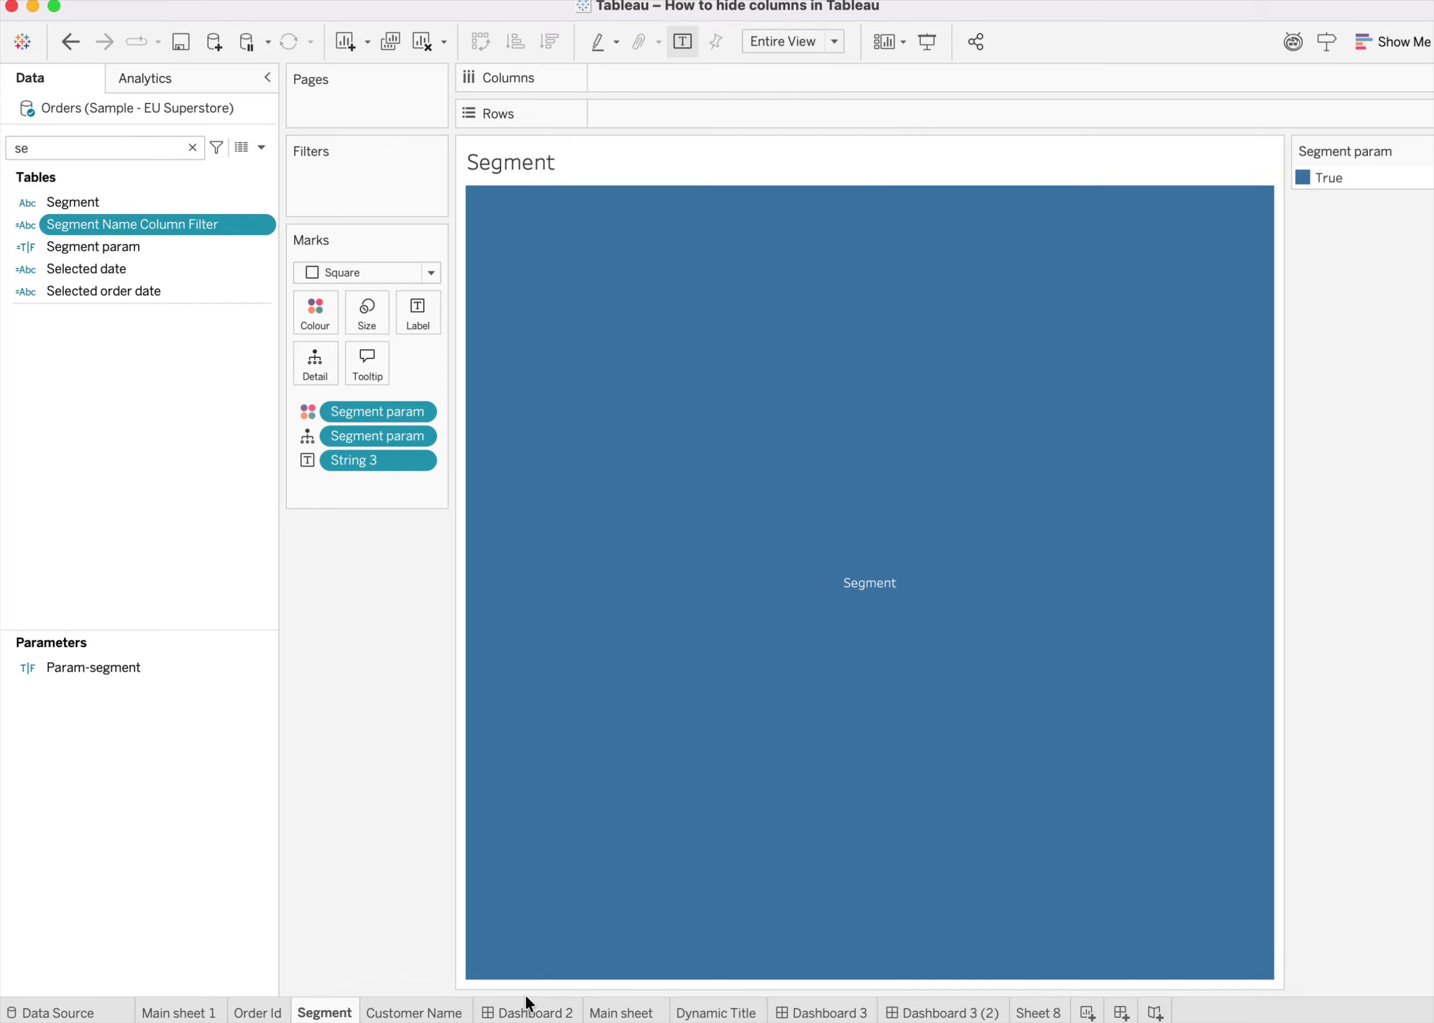
pyautogui.click(560, 1013)
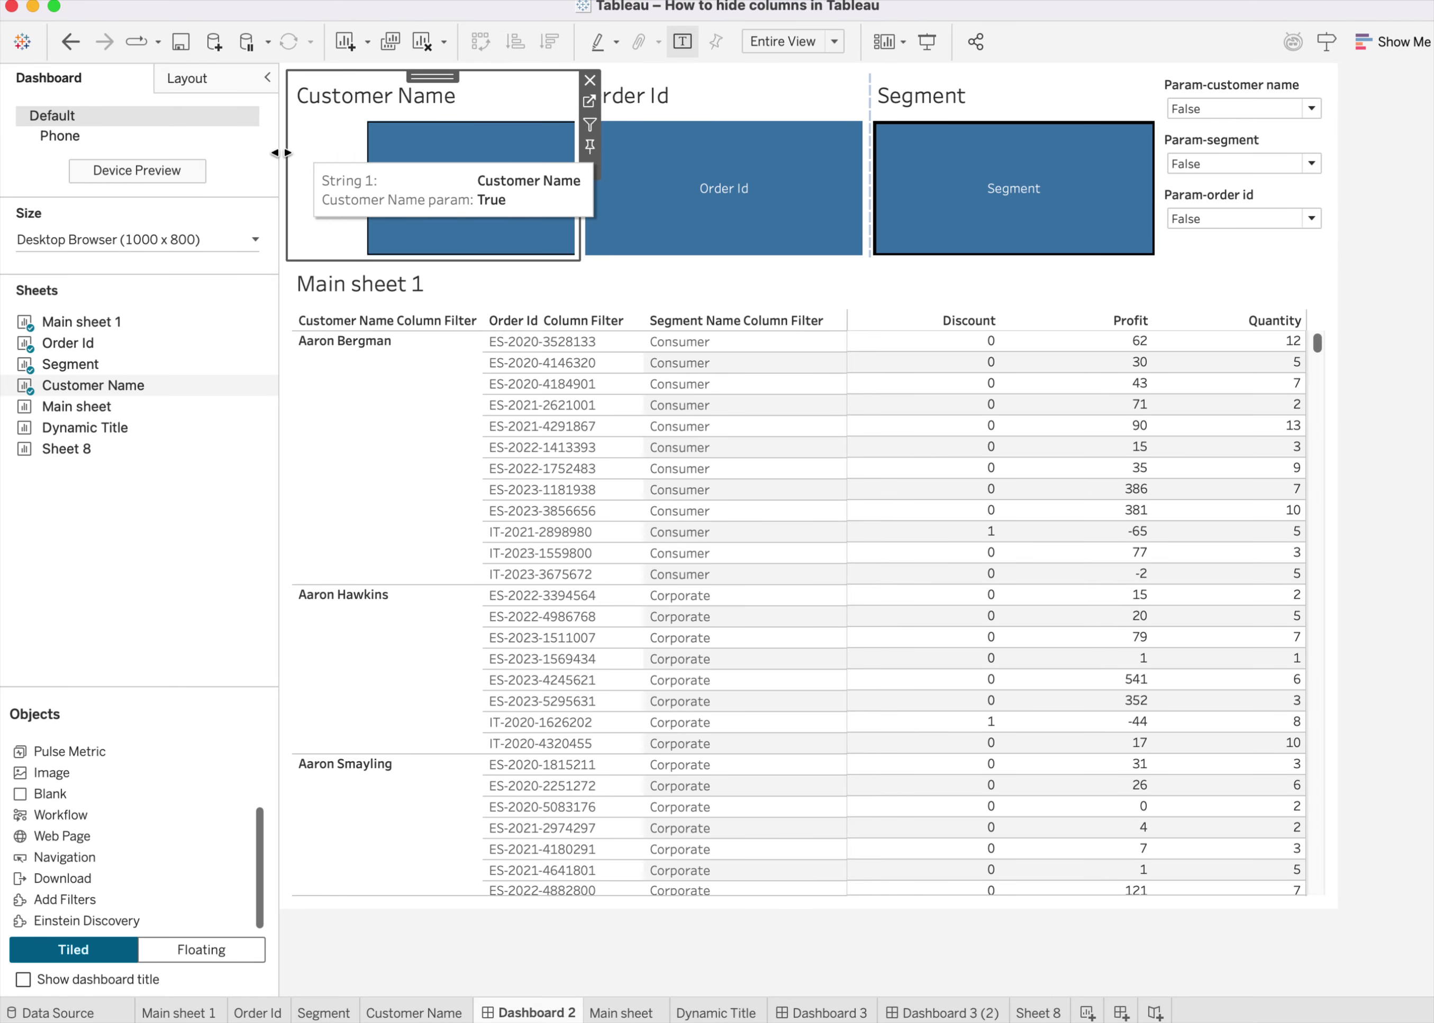
pyautogui.moveTo(517, 255); pyautogui.dragTo(518, 226)
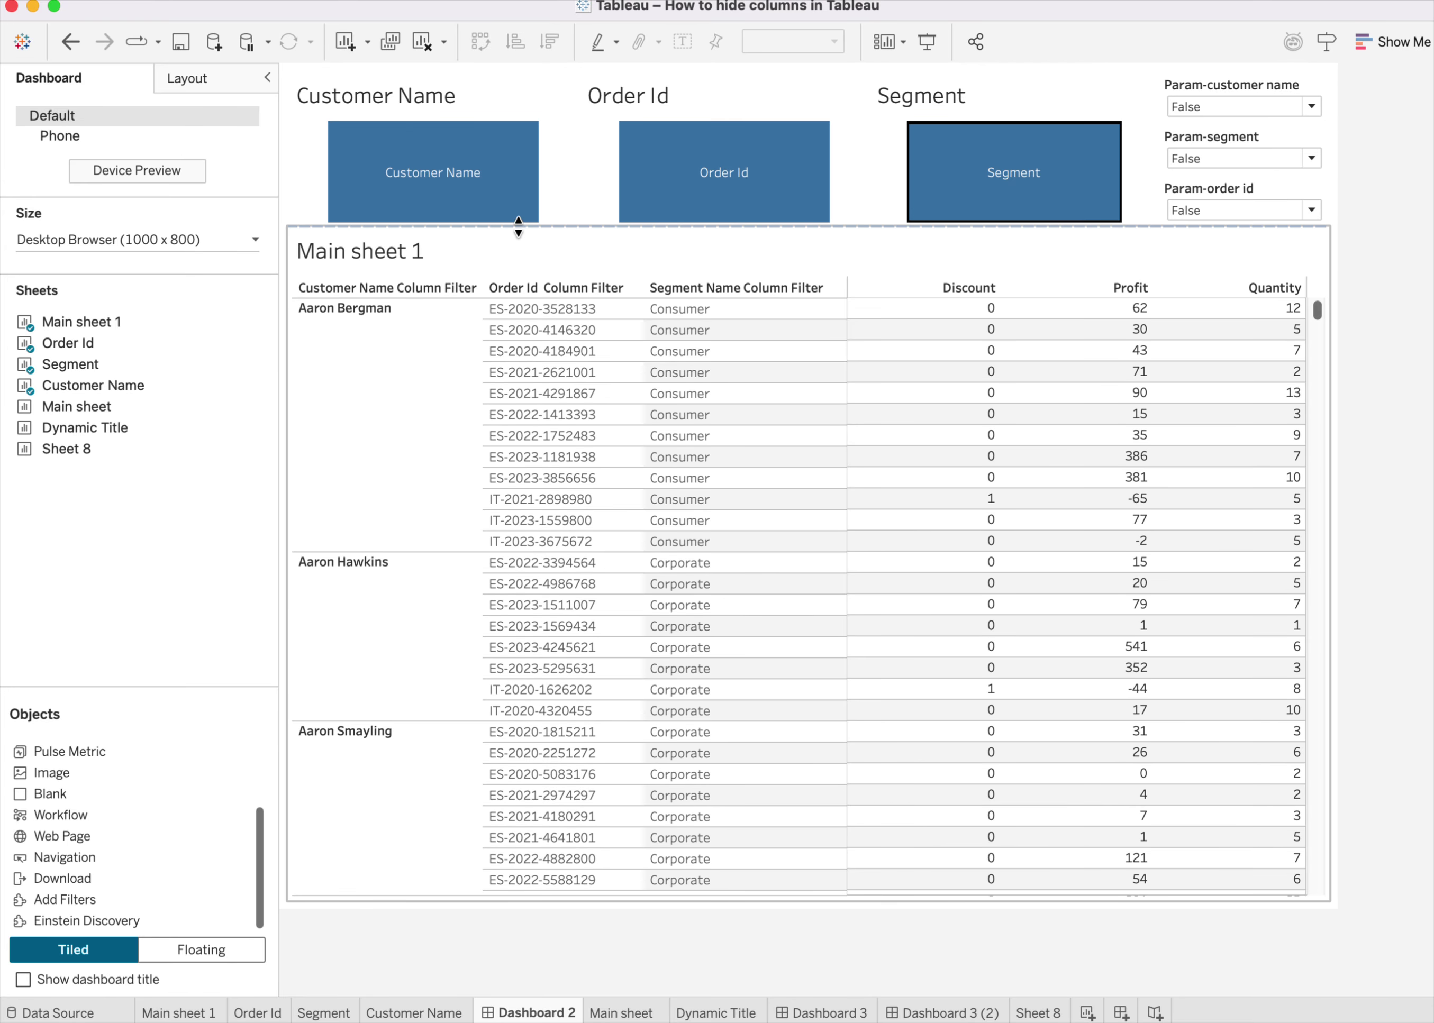
# Open the Customer Name sheet from its dashboard toggle and check the colour assignment for Customer Name param.
pyautogui.click(536, 177)
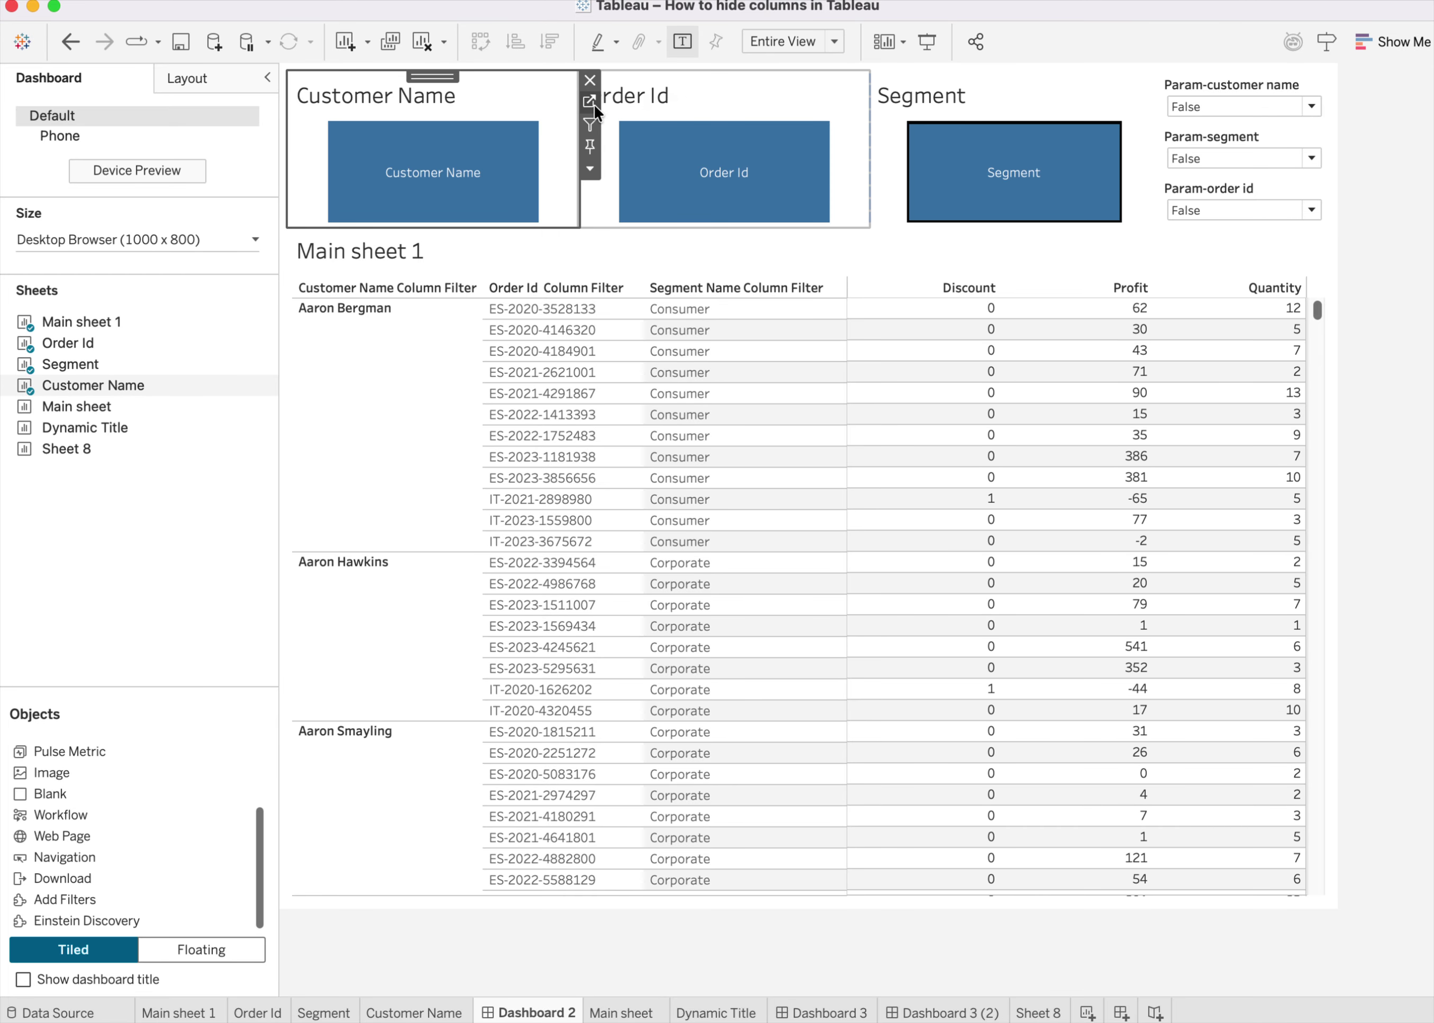
pyautogui.click(594, 103)
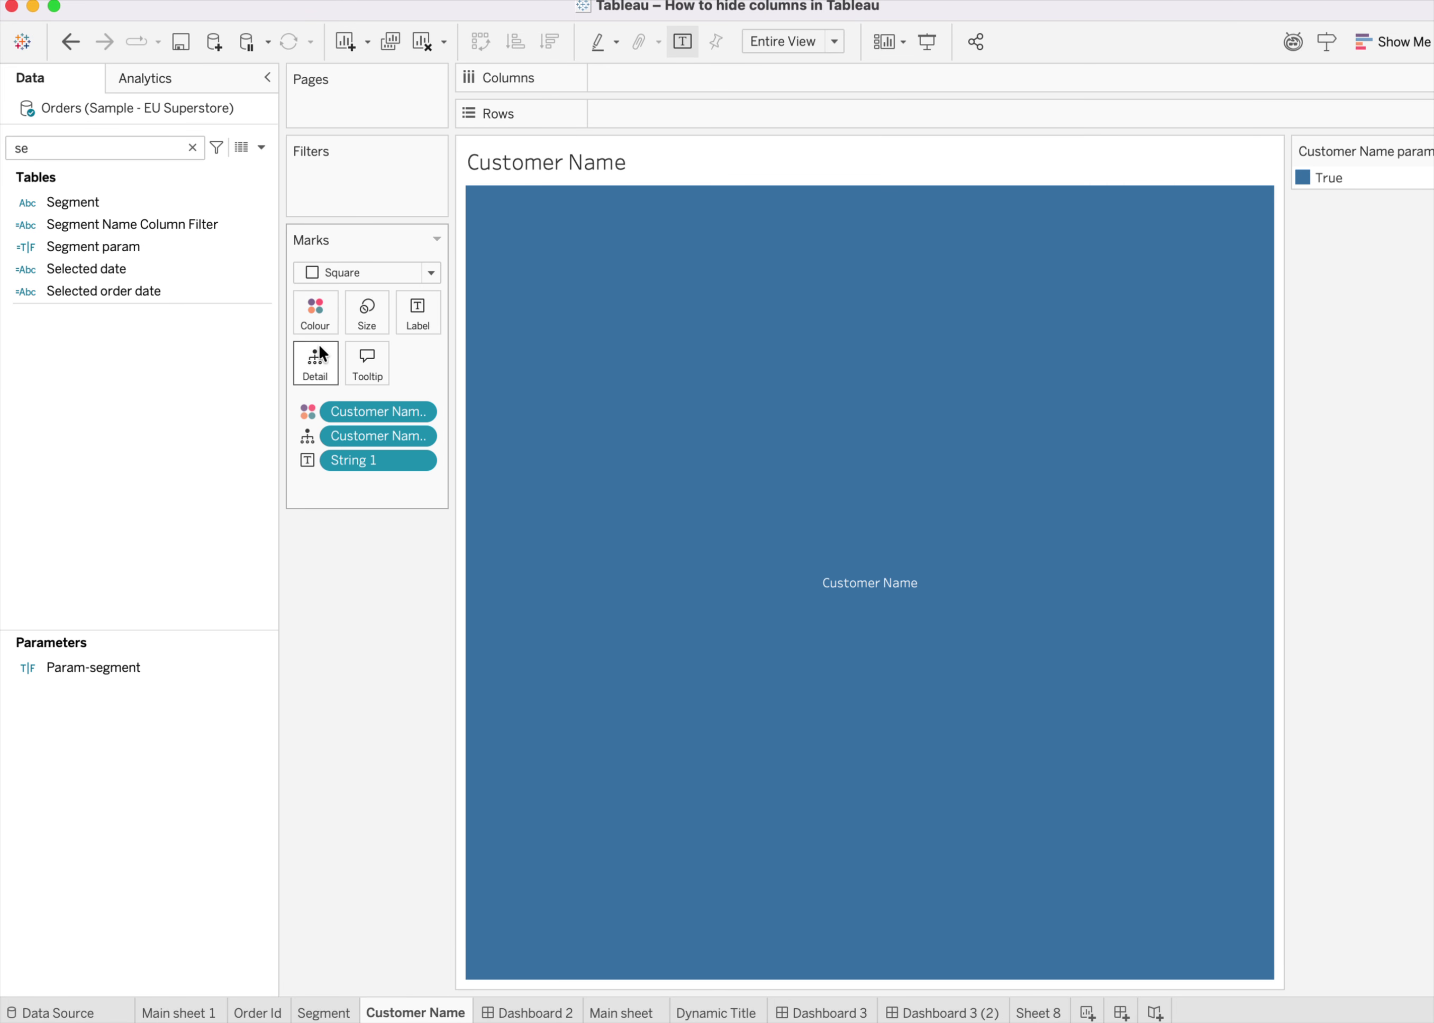
pyautogui.click(318, 320)
pyautogui.click(357, 361)
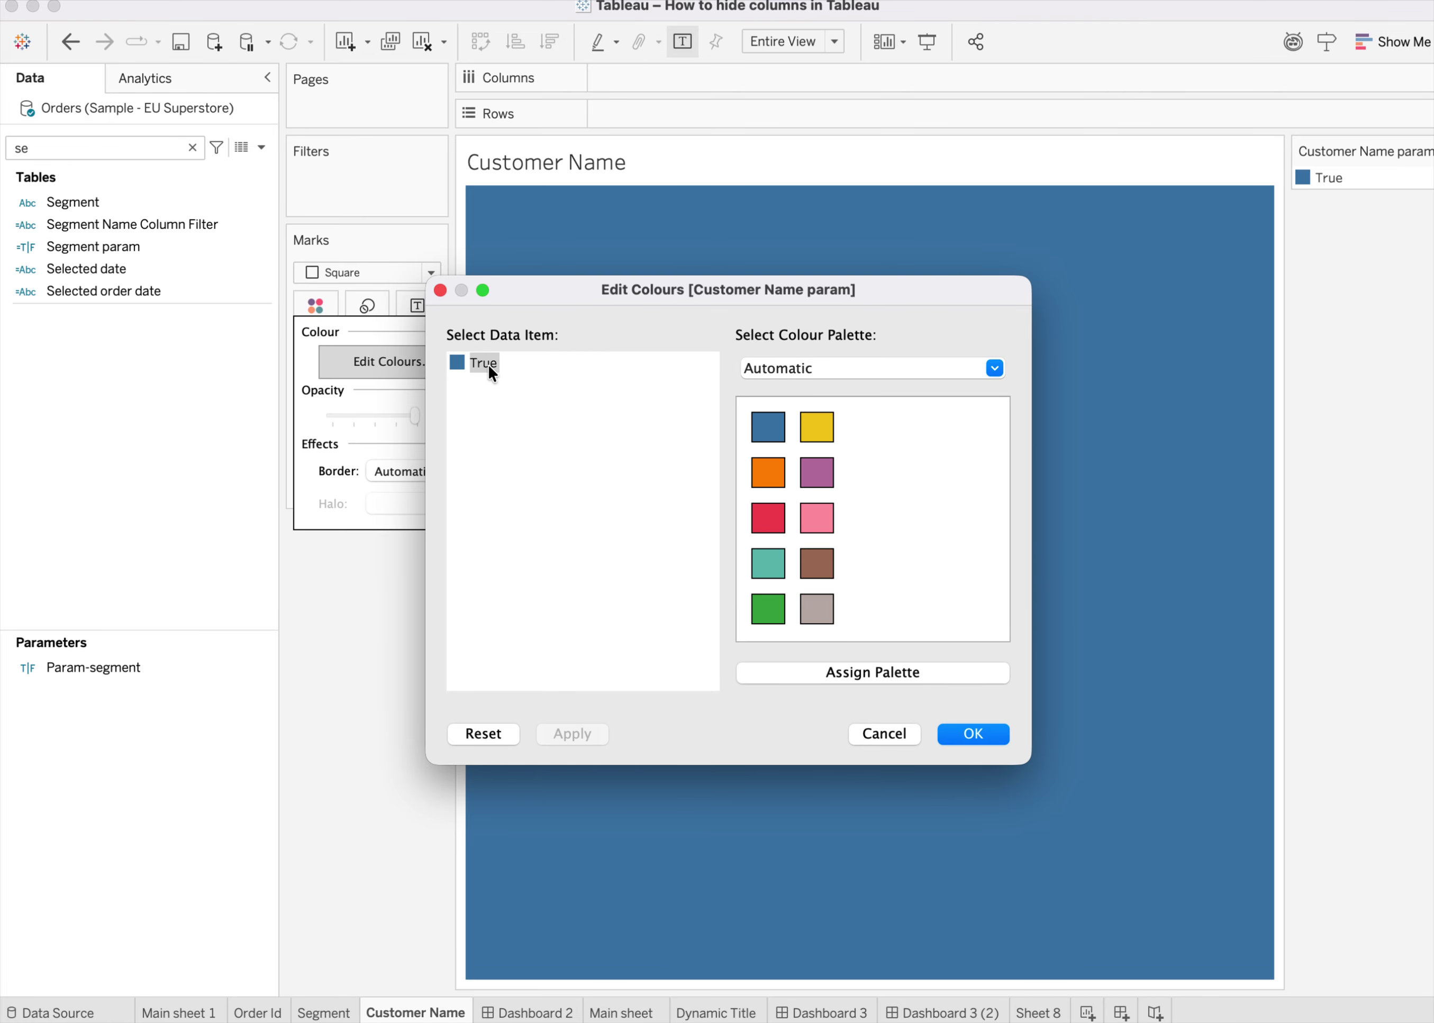
pyautogui.click(961, 734)
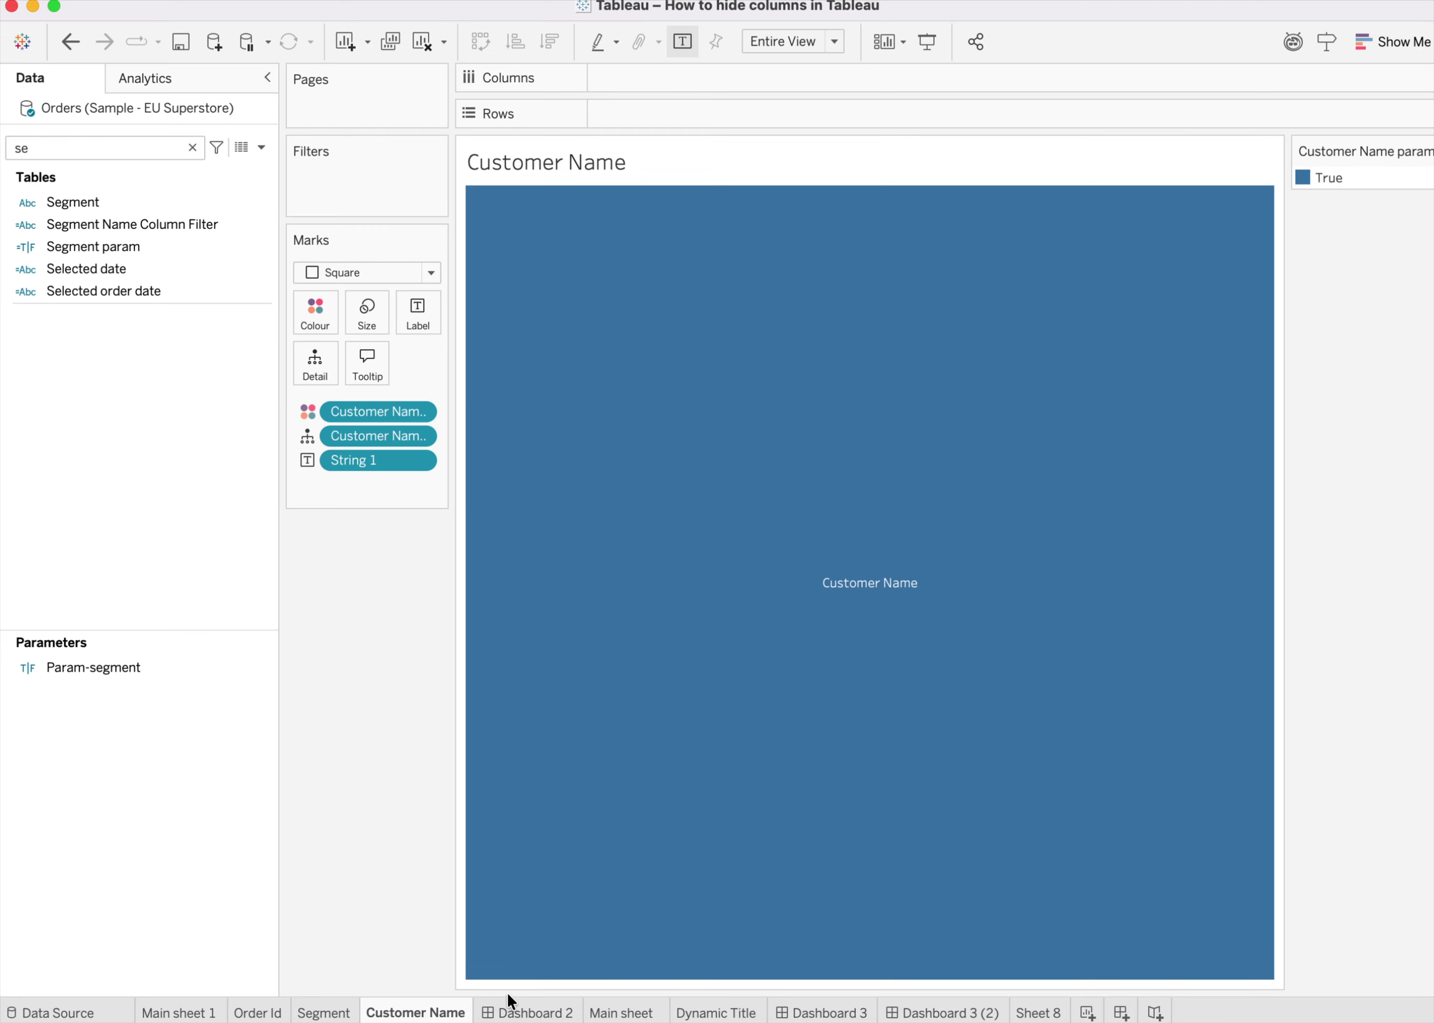
# On Dashboard 2, shorten the toggle row further and hide the titles of the Order Id, Customer Name and Segment sheets.
pyautogui.click(520, 1011)
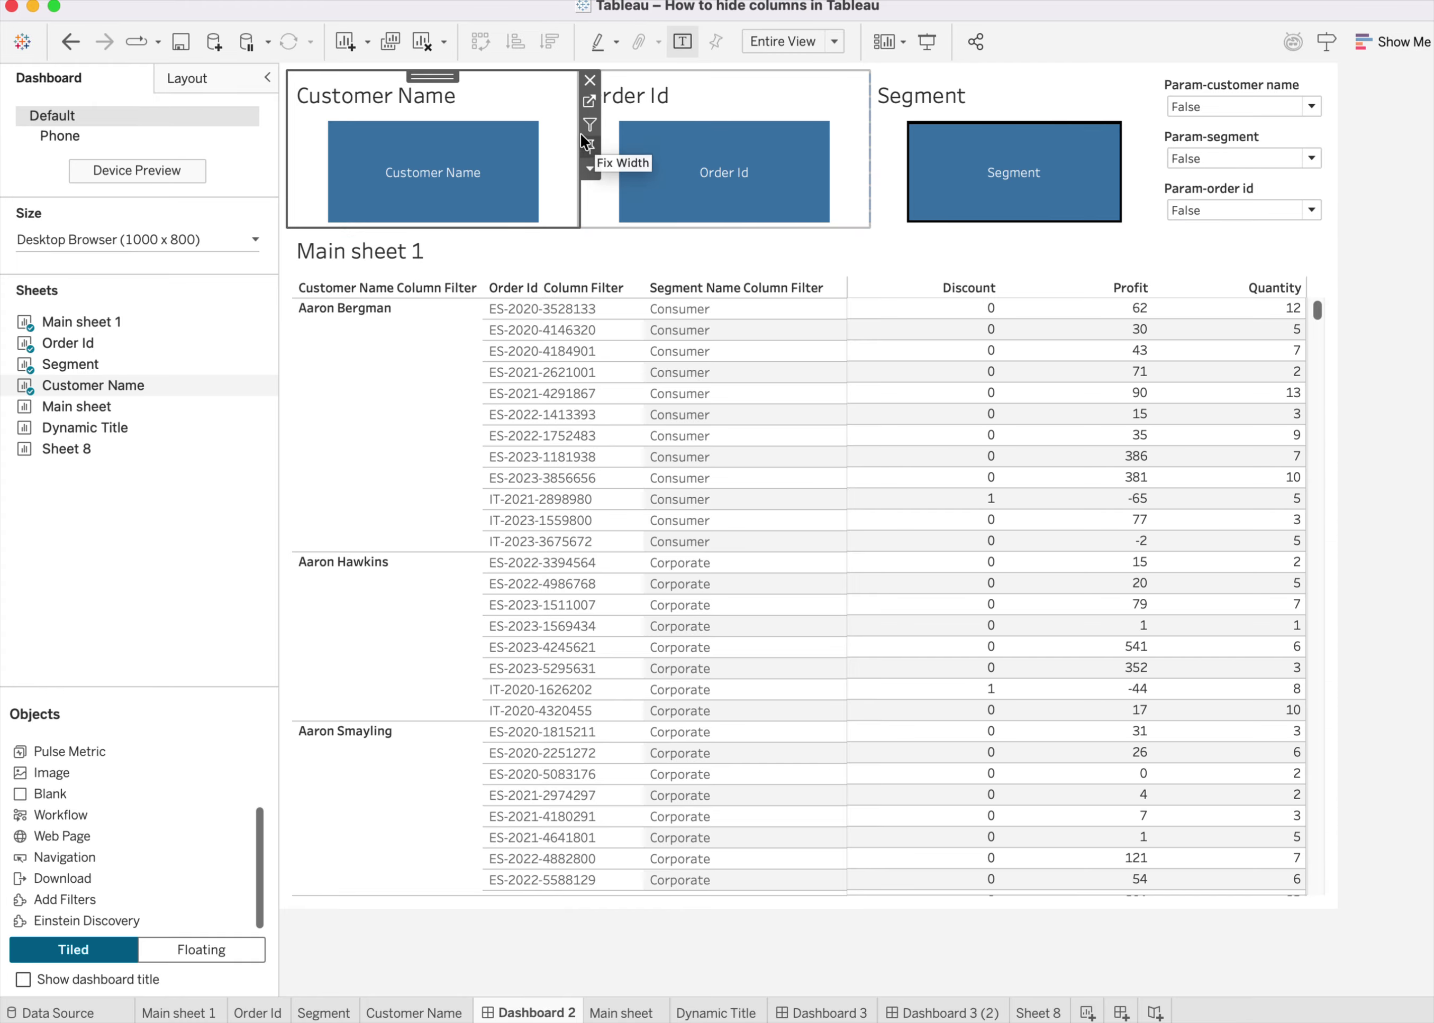
pyautogui.moveTo(610, 229); pyautogui.dragTo(616, 188)
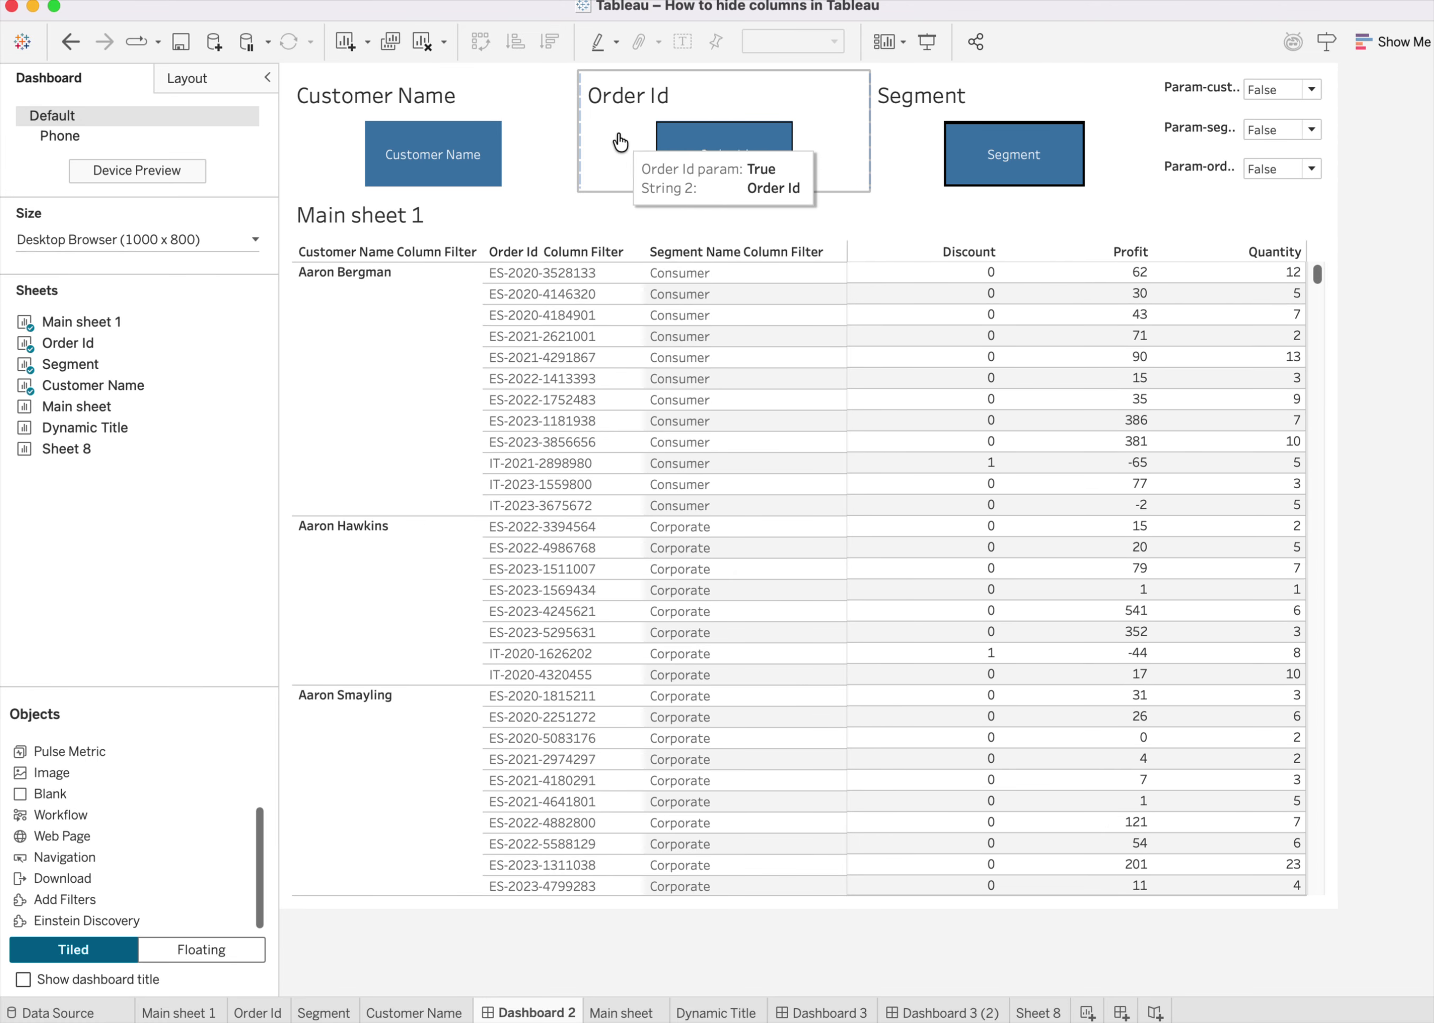
pyautogui.click(736, 91)
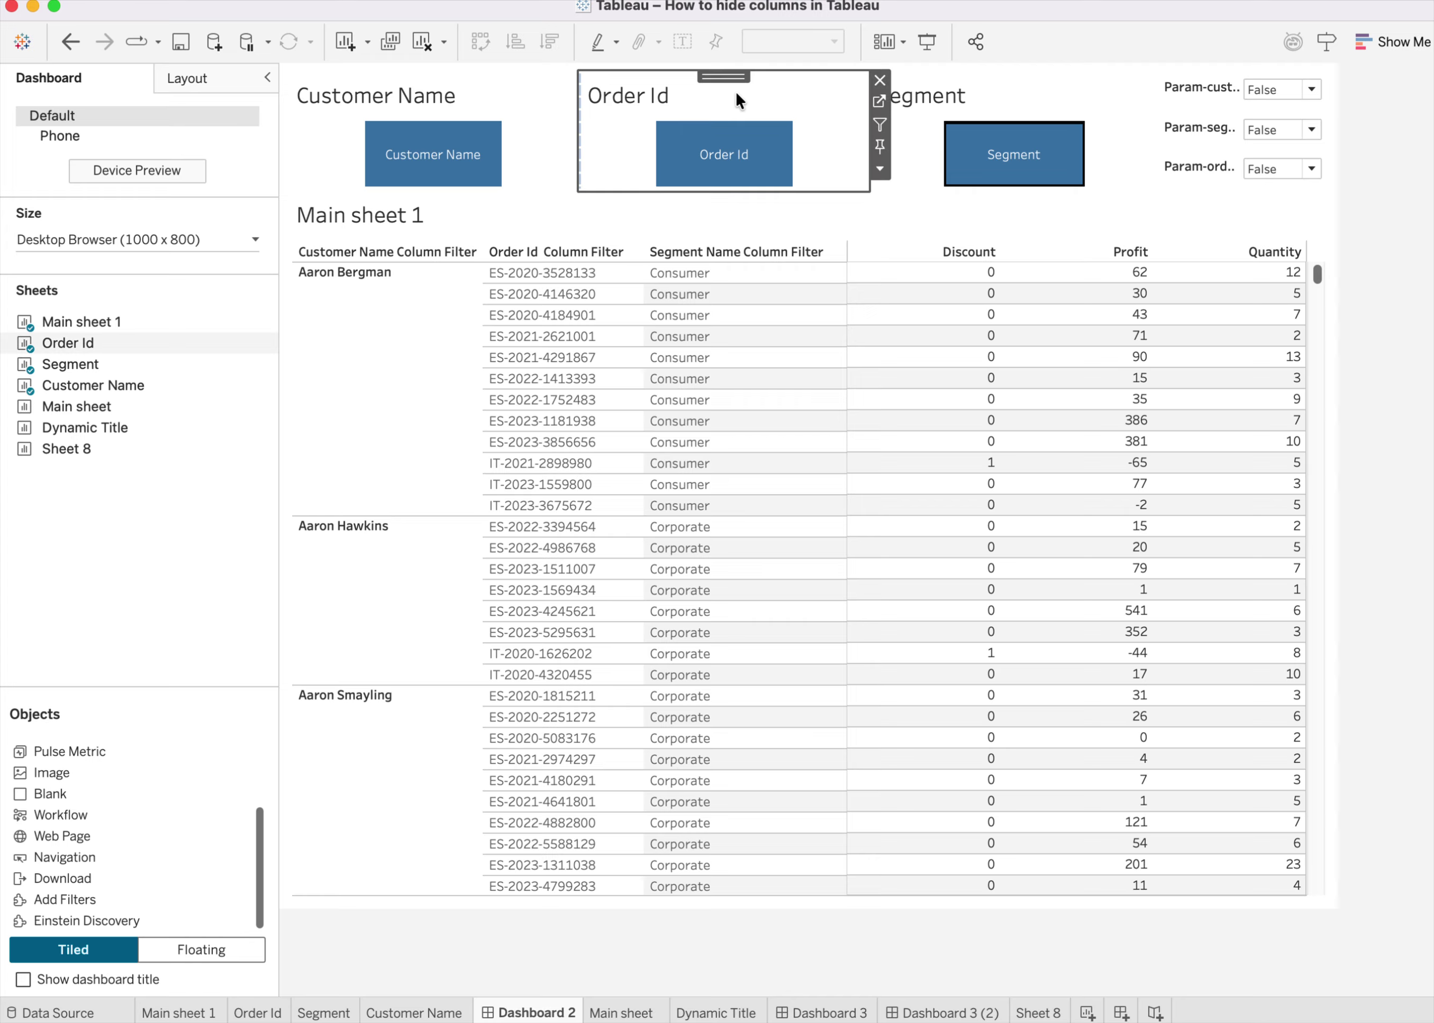
pyautogui.rightClick(651, 93)
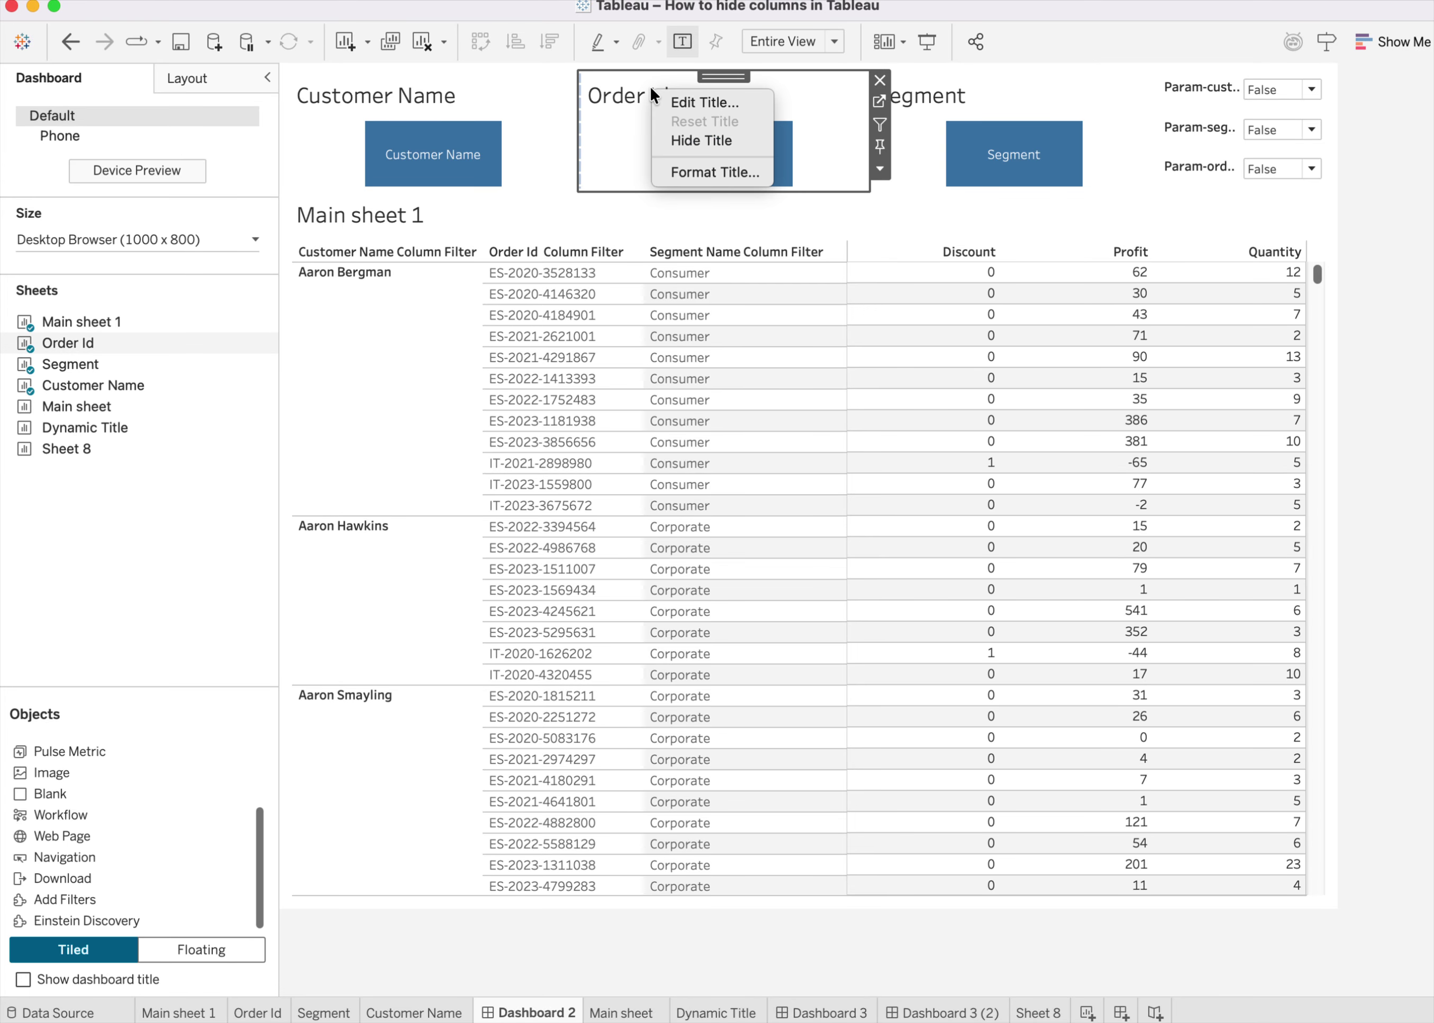
pyautogui.click(695, 137)
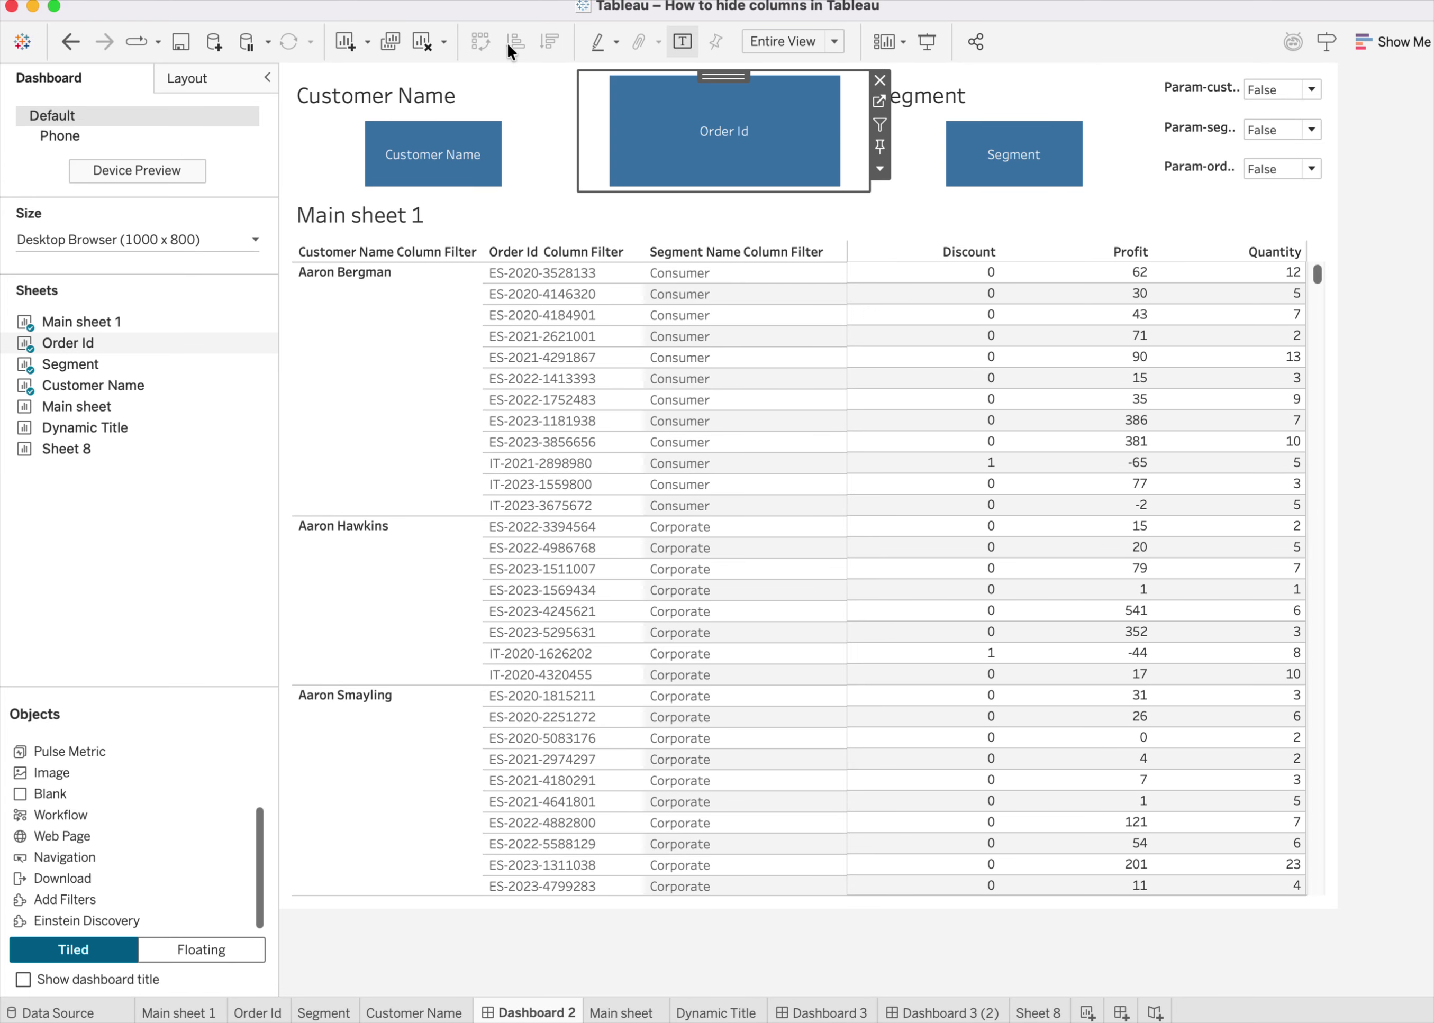
pyautogui.rightClick(399, 93)
pyautogui.click(430, 147)
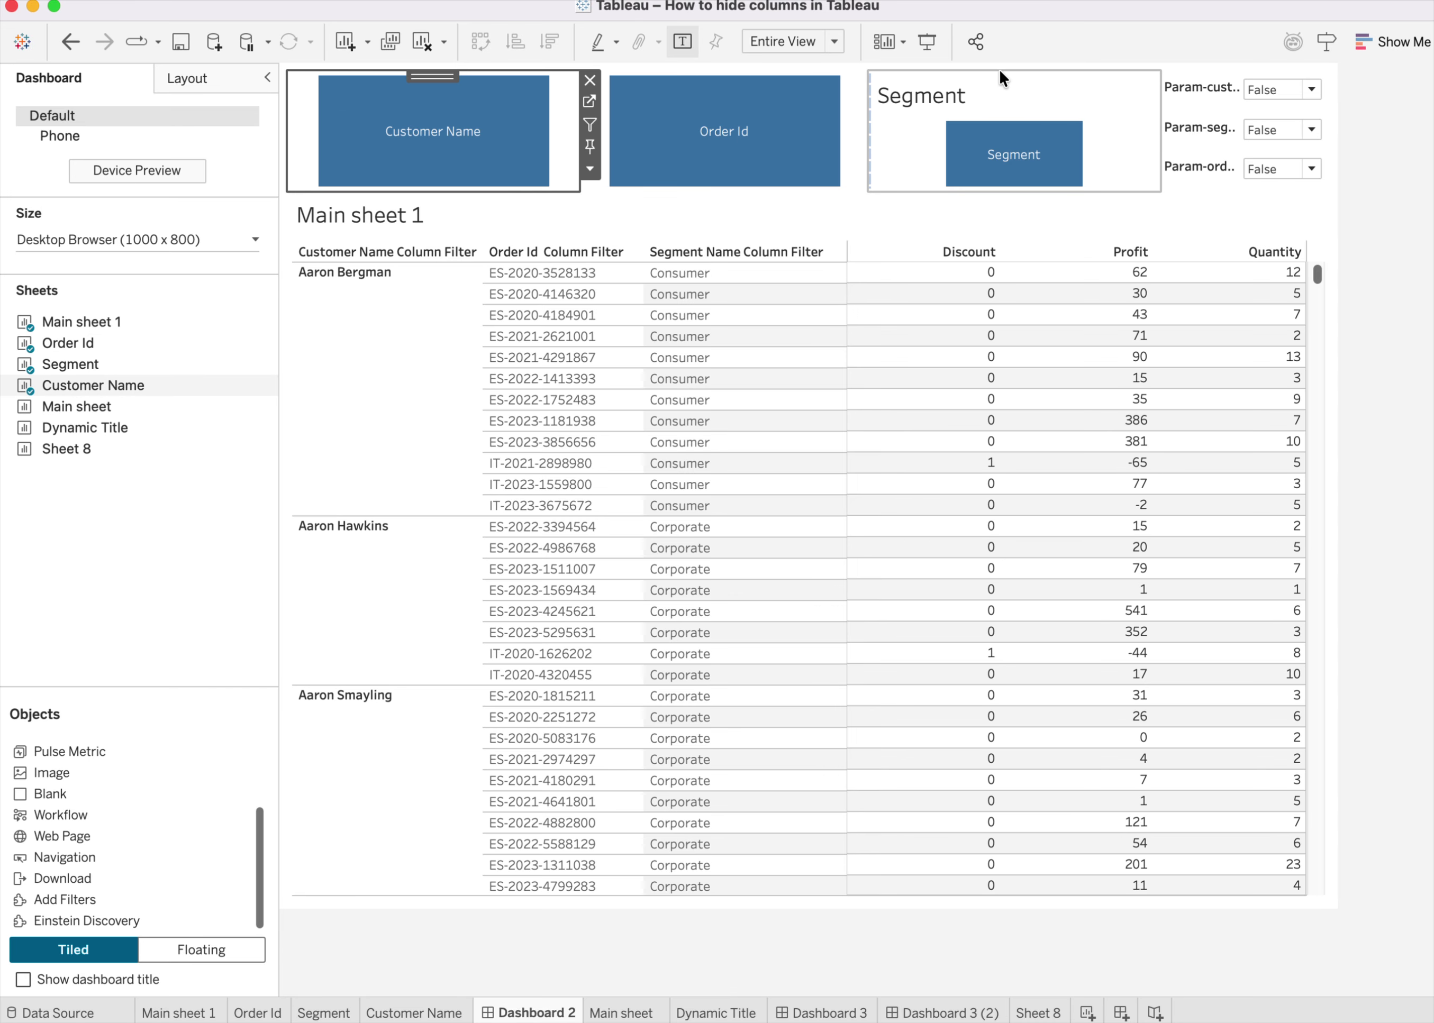
pyautogui.rightClick(993, 84)
pyautogui.click(1039, 136)
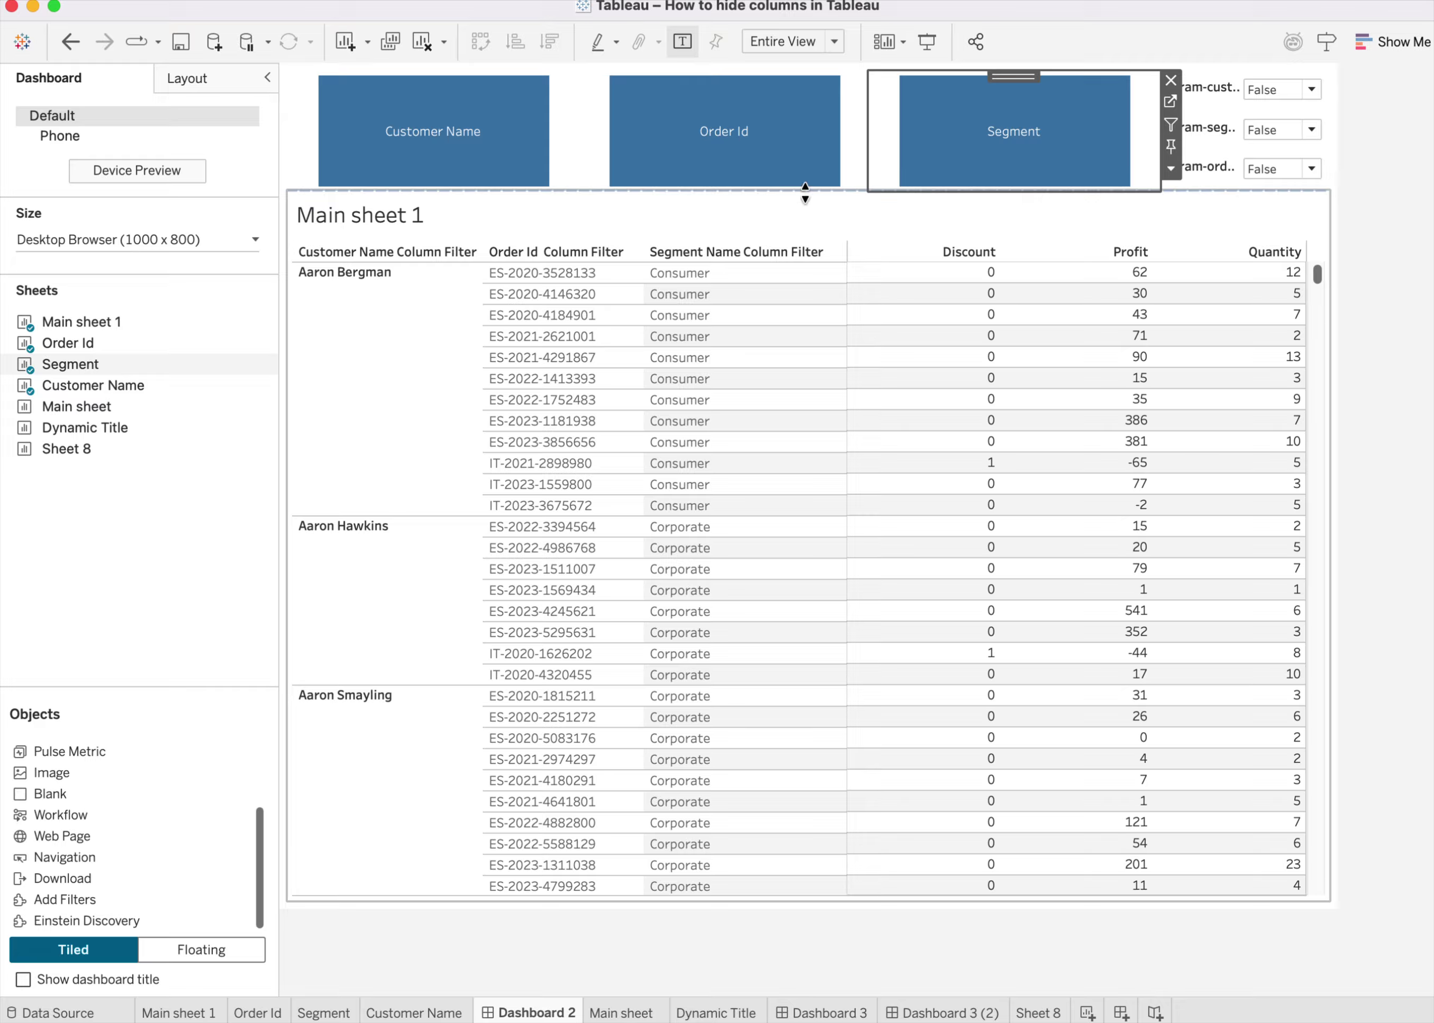
# Open the dashboard actions list, review the action types that can be added, and sort the existing actions by name.
pyautogui.click(643, 168)
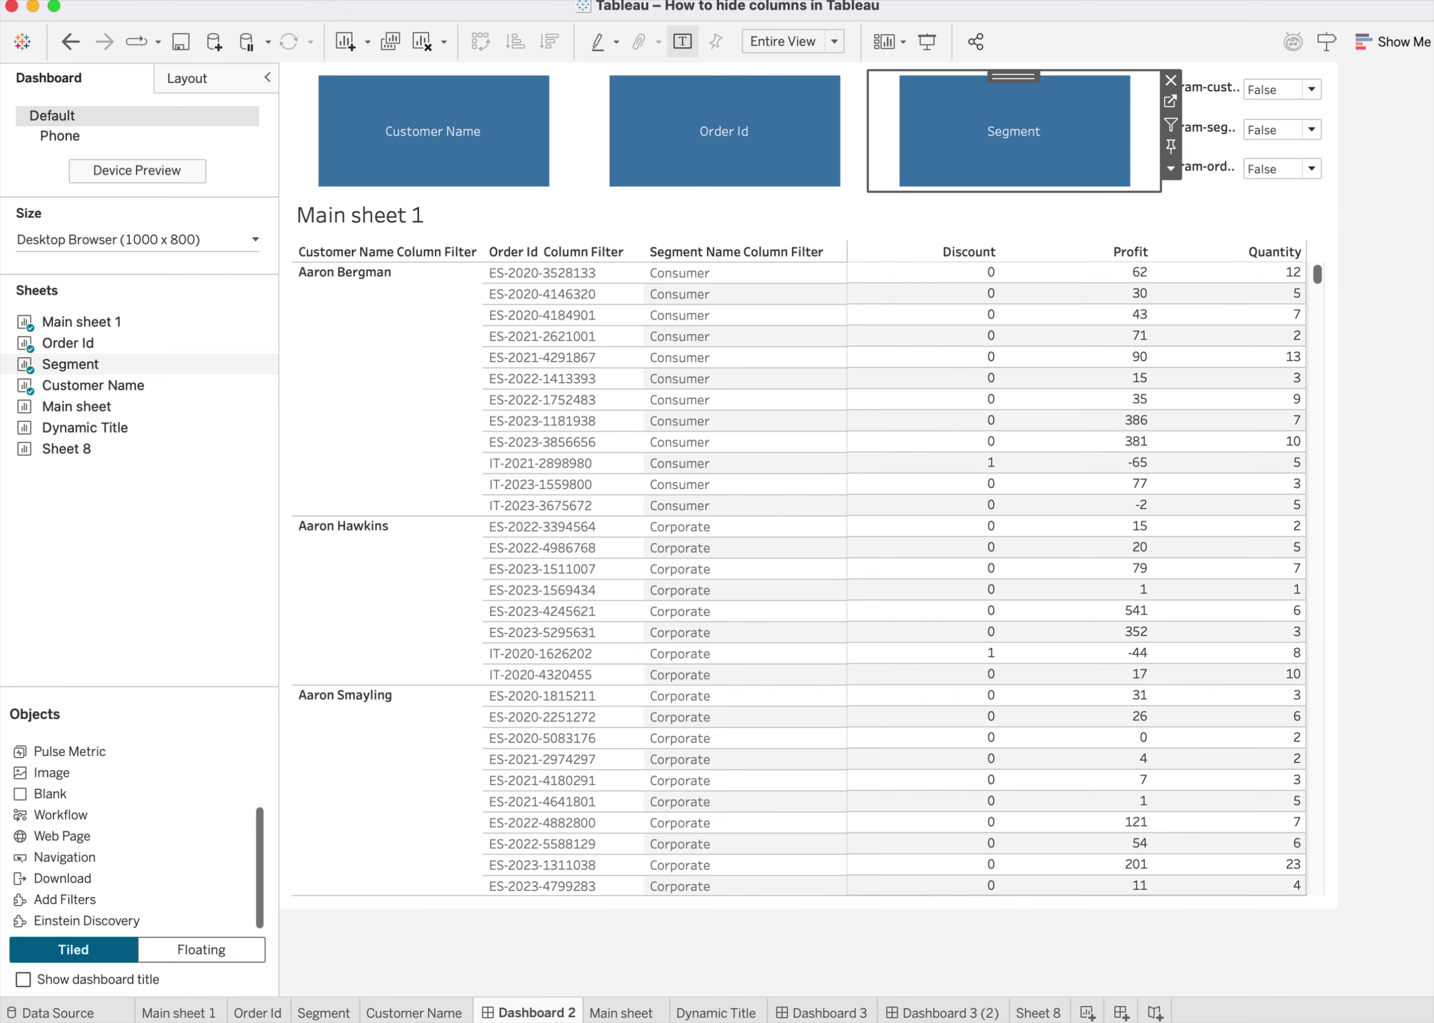
pyautogui.click(291, 0)
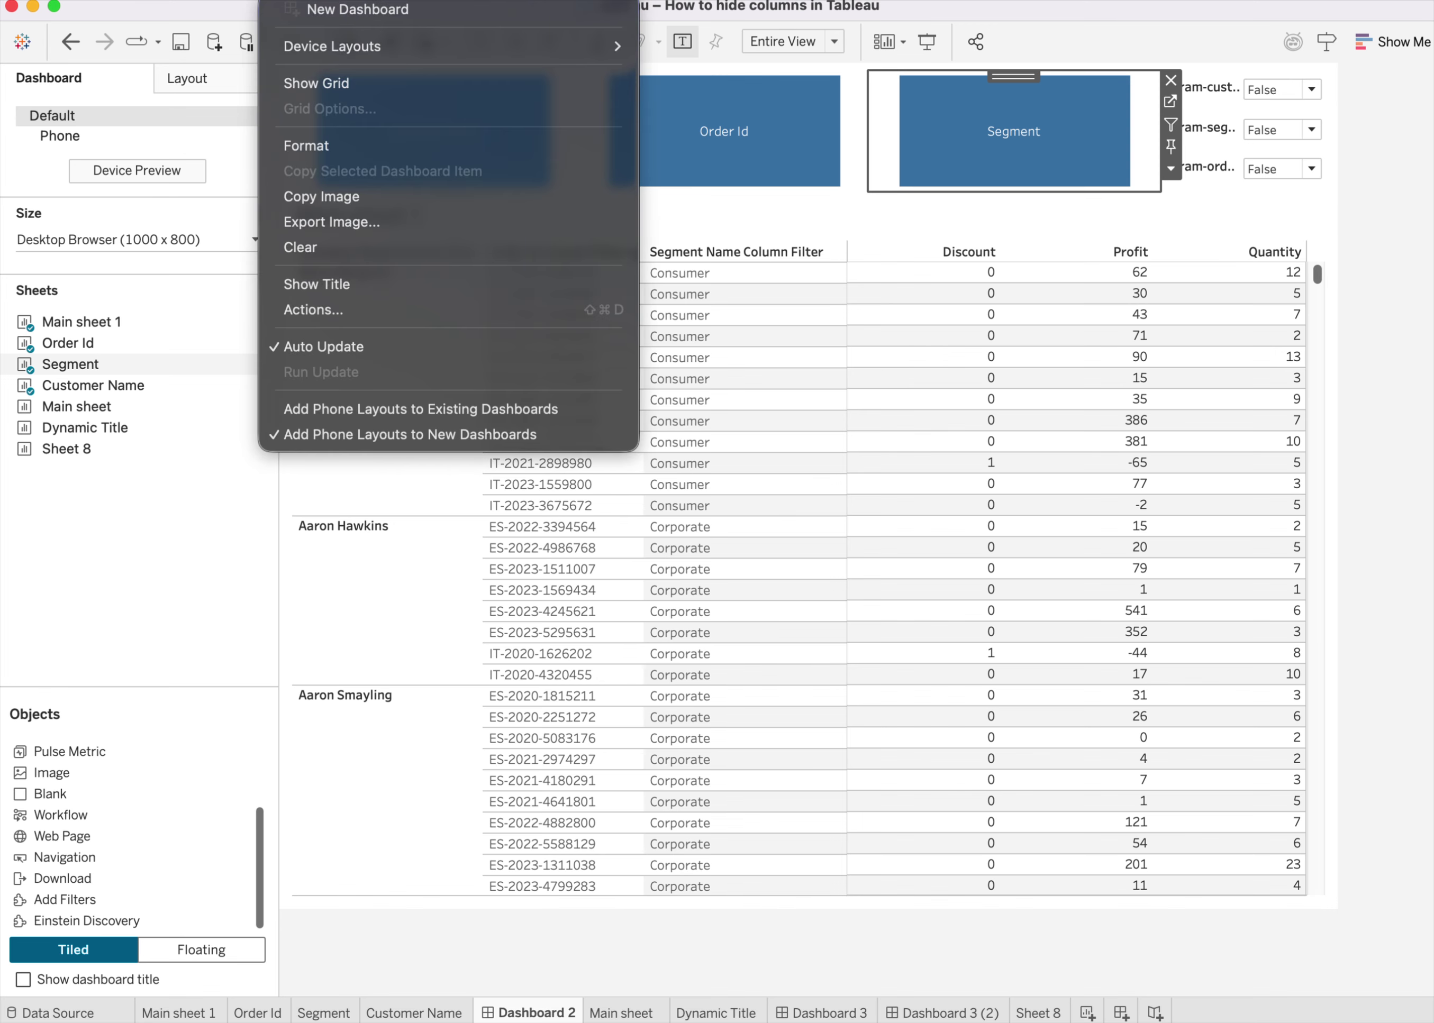
pyautogui.click(316, 309)
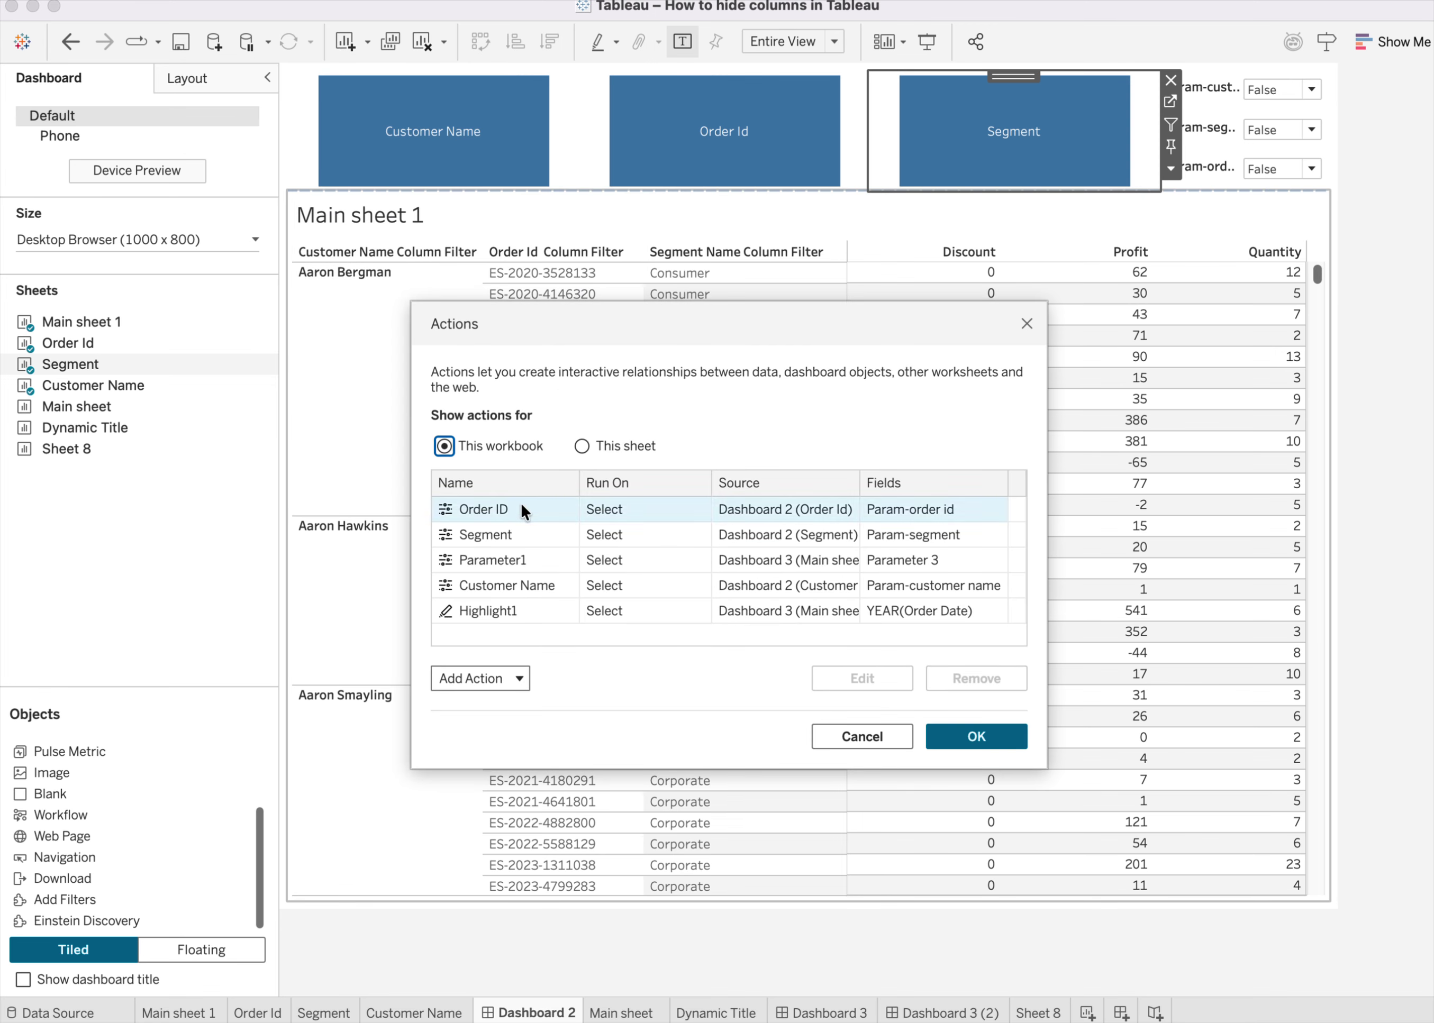
pyautogui.click(522, 675)
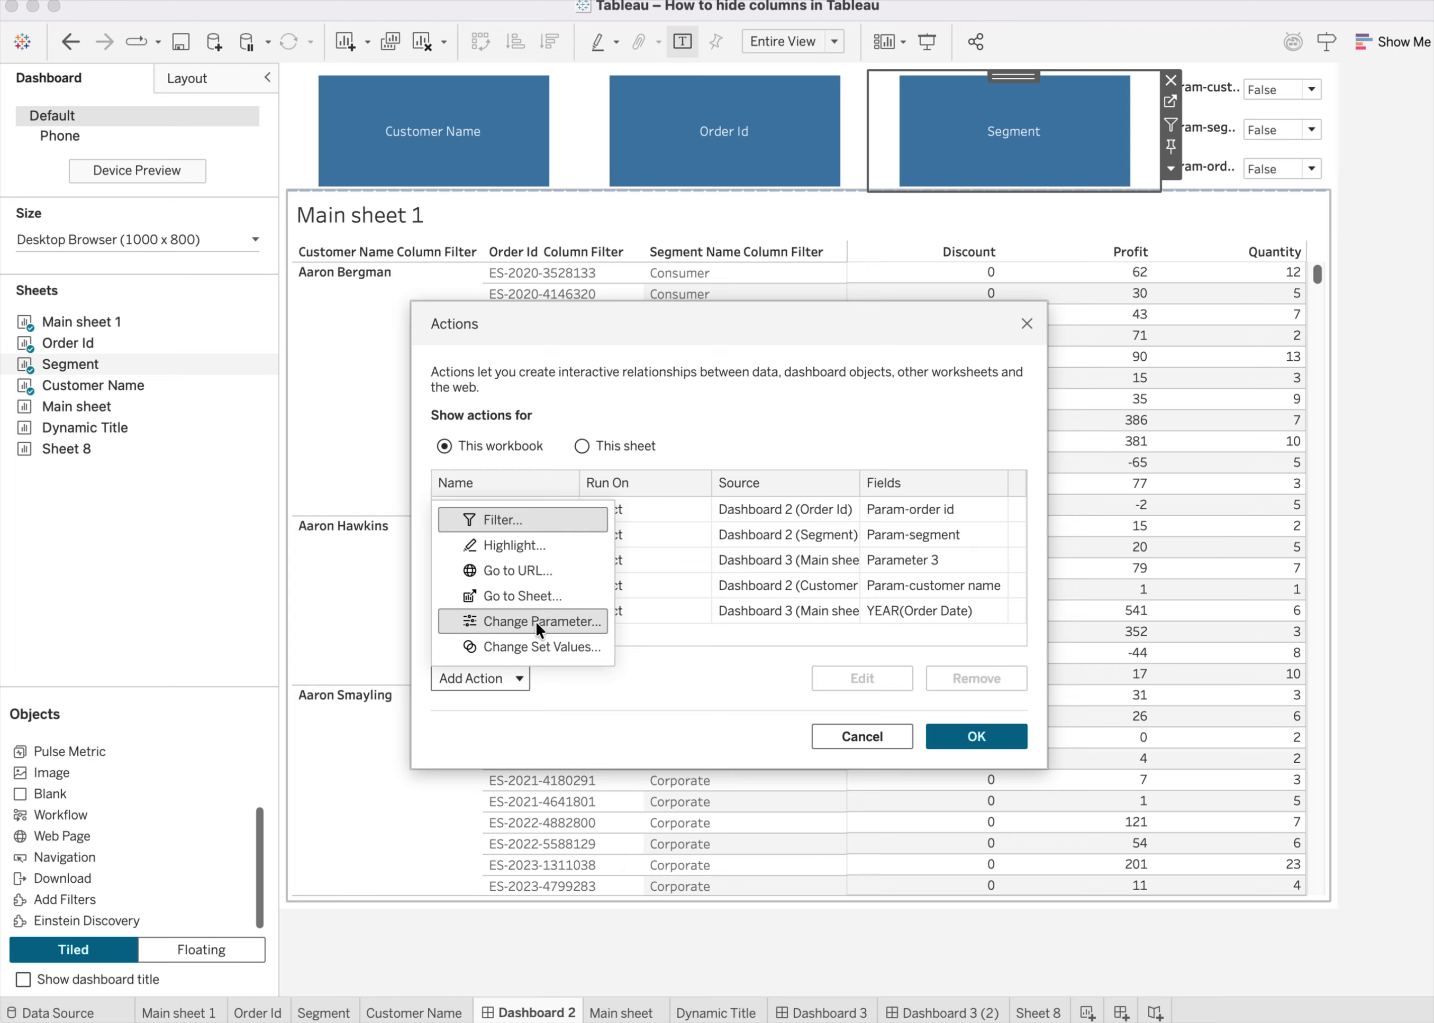
pyautogui.click(545, 479)
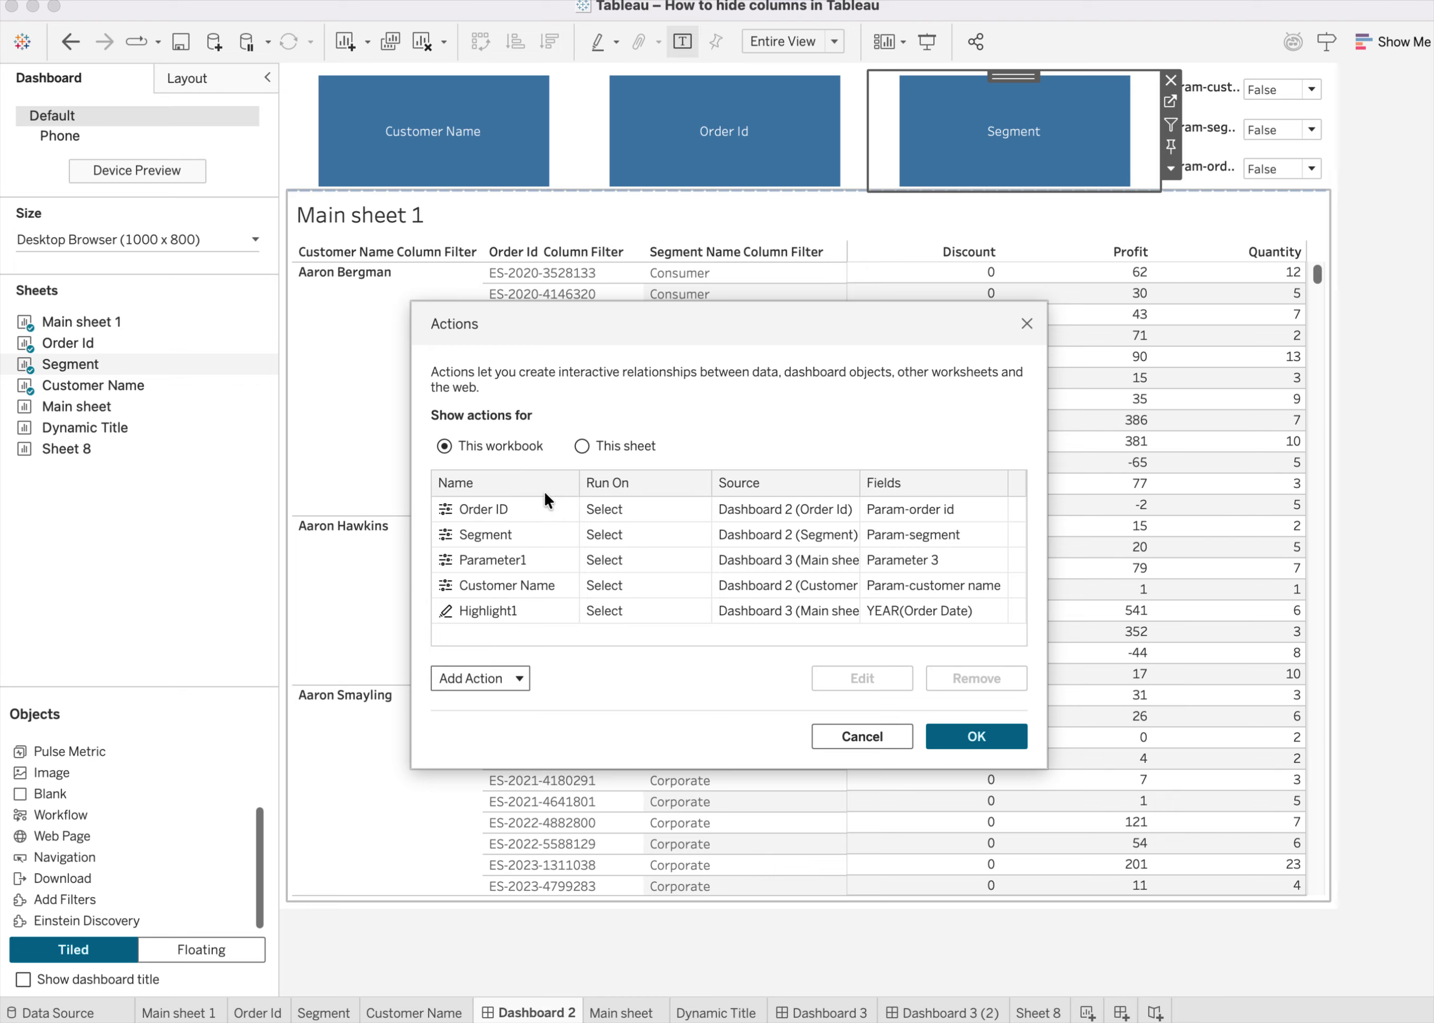
pyautogui.click(544, 491)
pyautogui.click(559, 481)
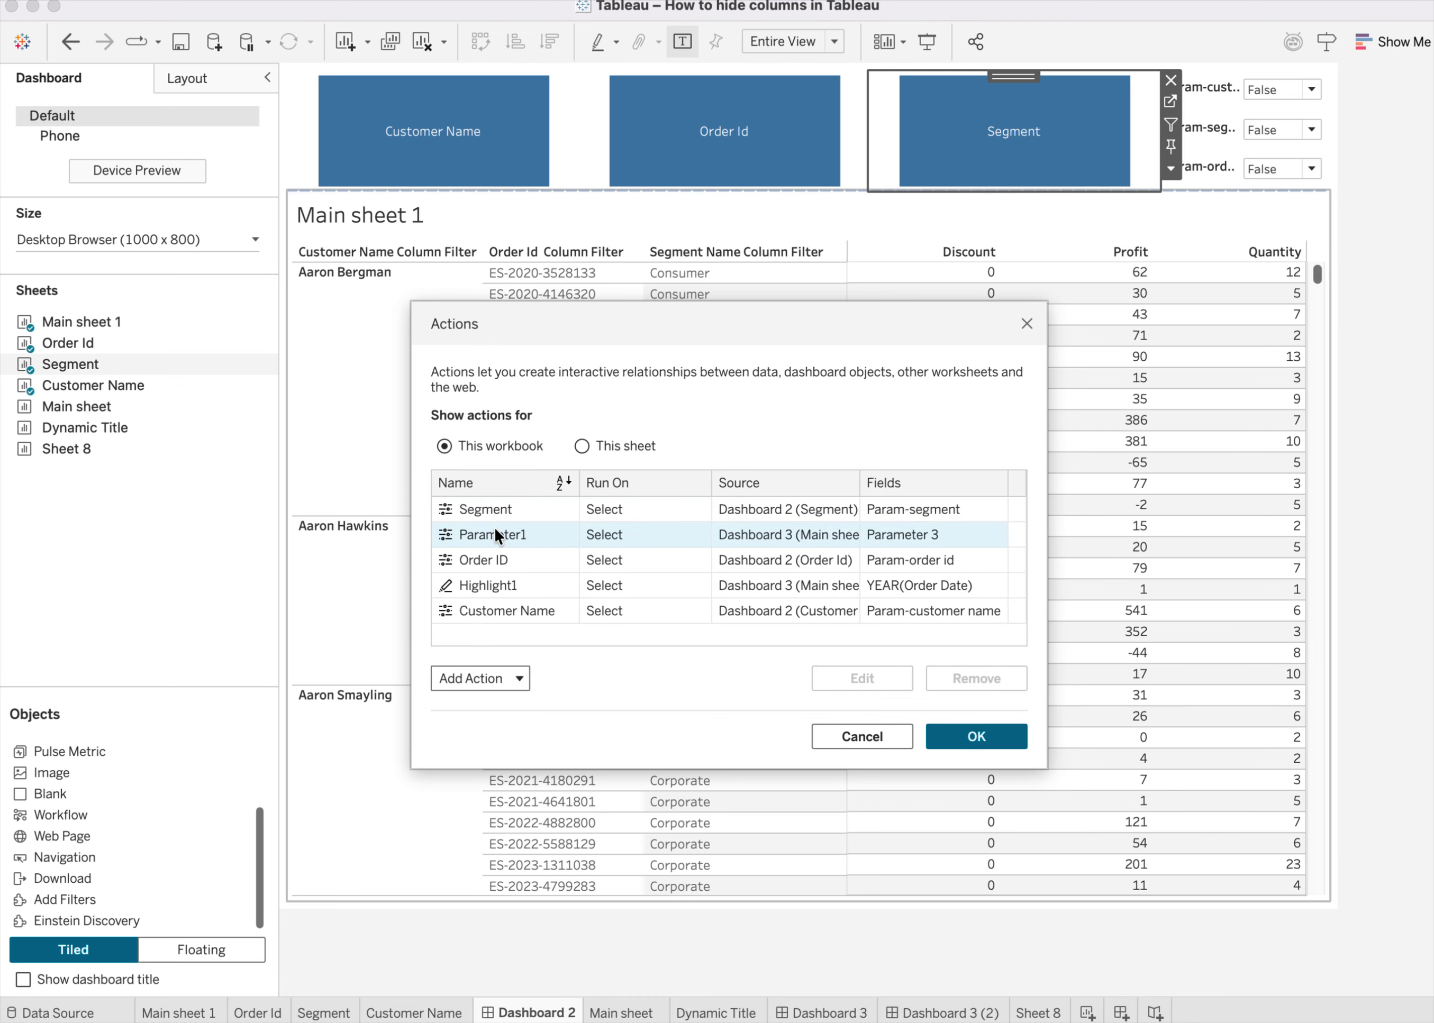
# Review the Segment parameter action's source sheet, target parameter and source field options.
pyautogui.click(495, 512)
pyautogui.click(857, 673)
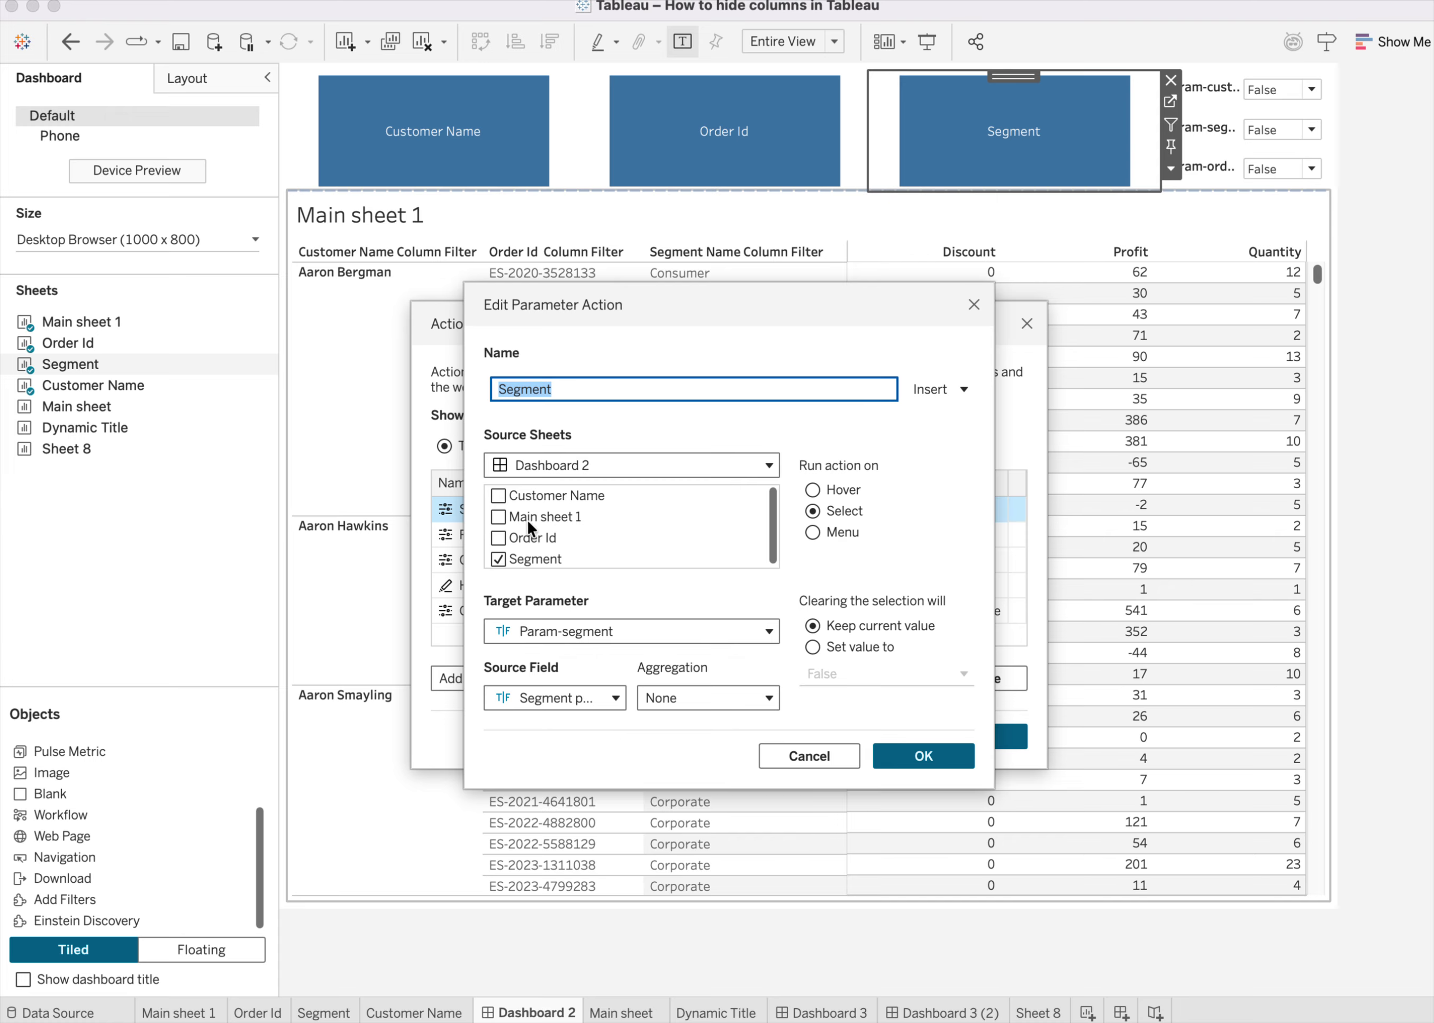
pyautogui.scroll(-1, 522, 531)
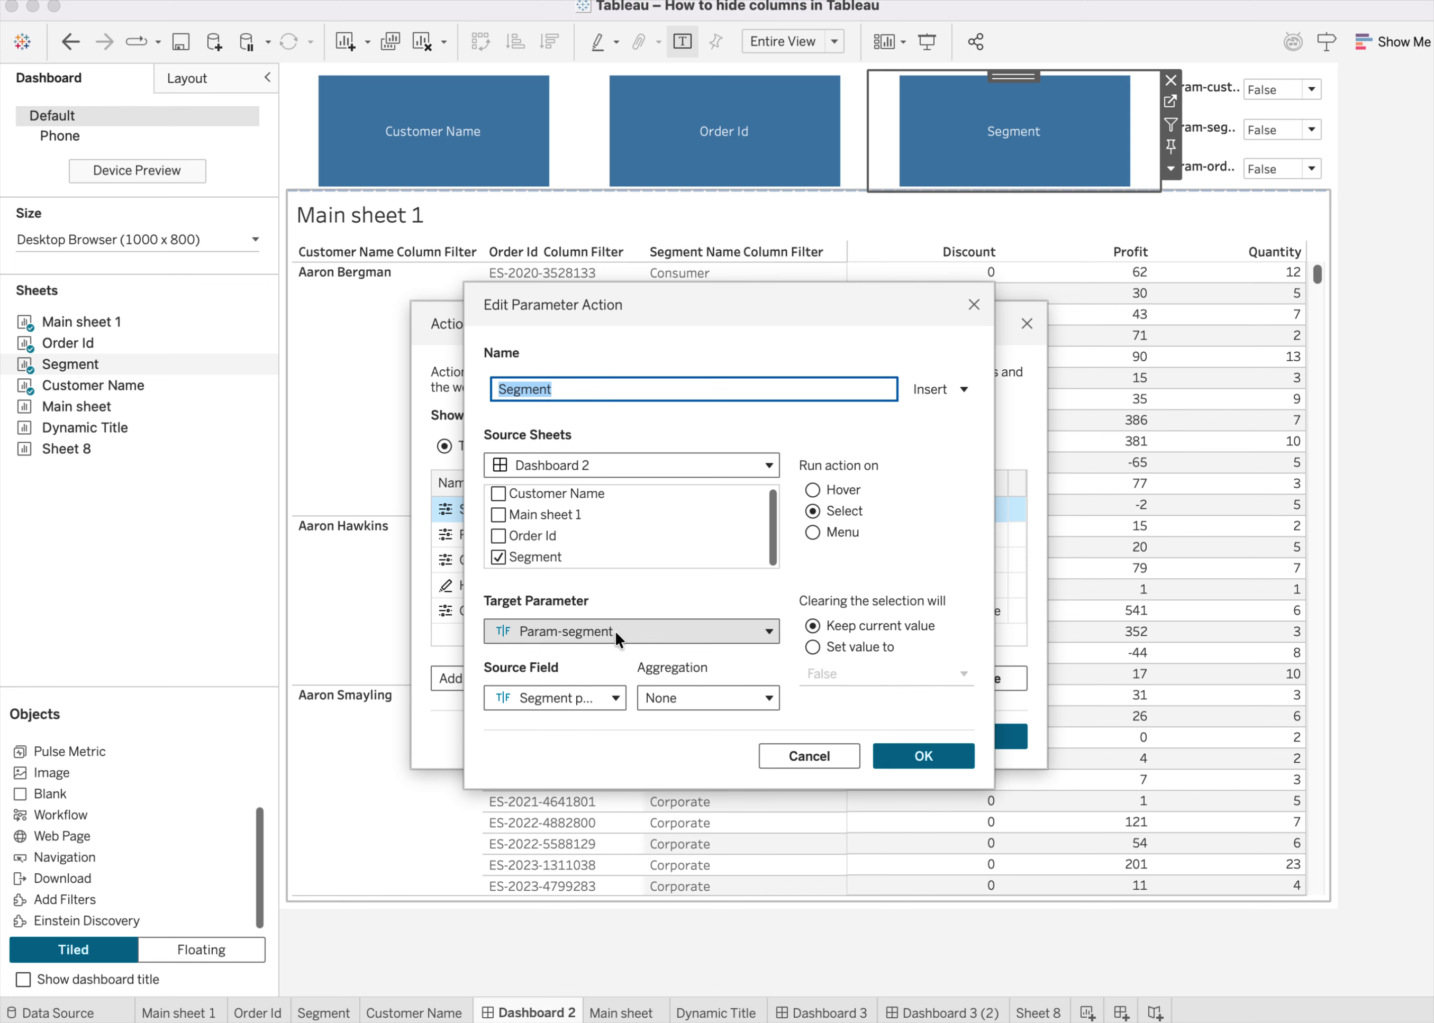
pyautogui.click(607, 698)
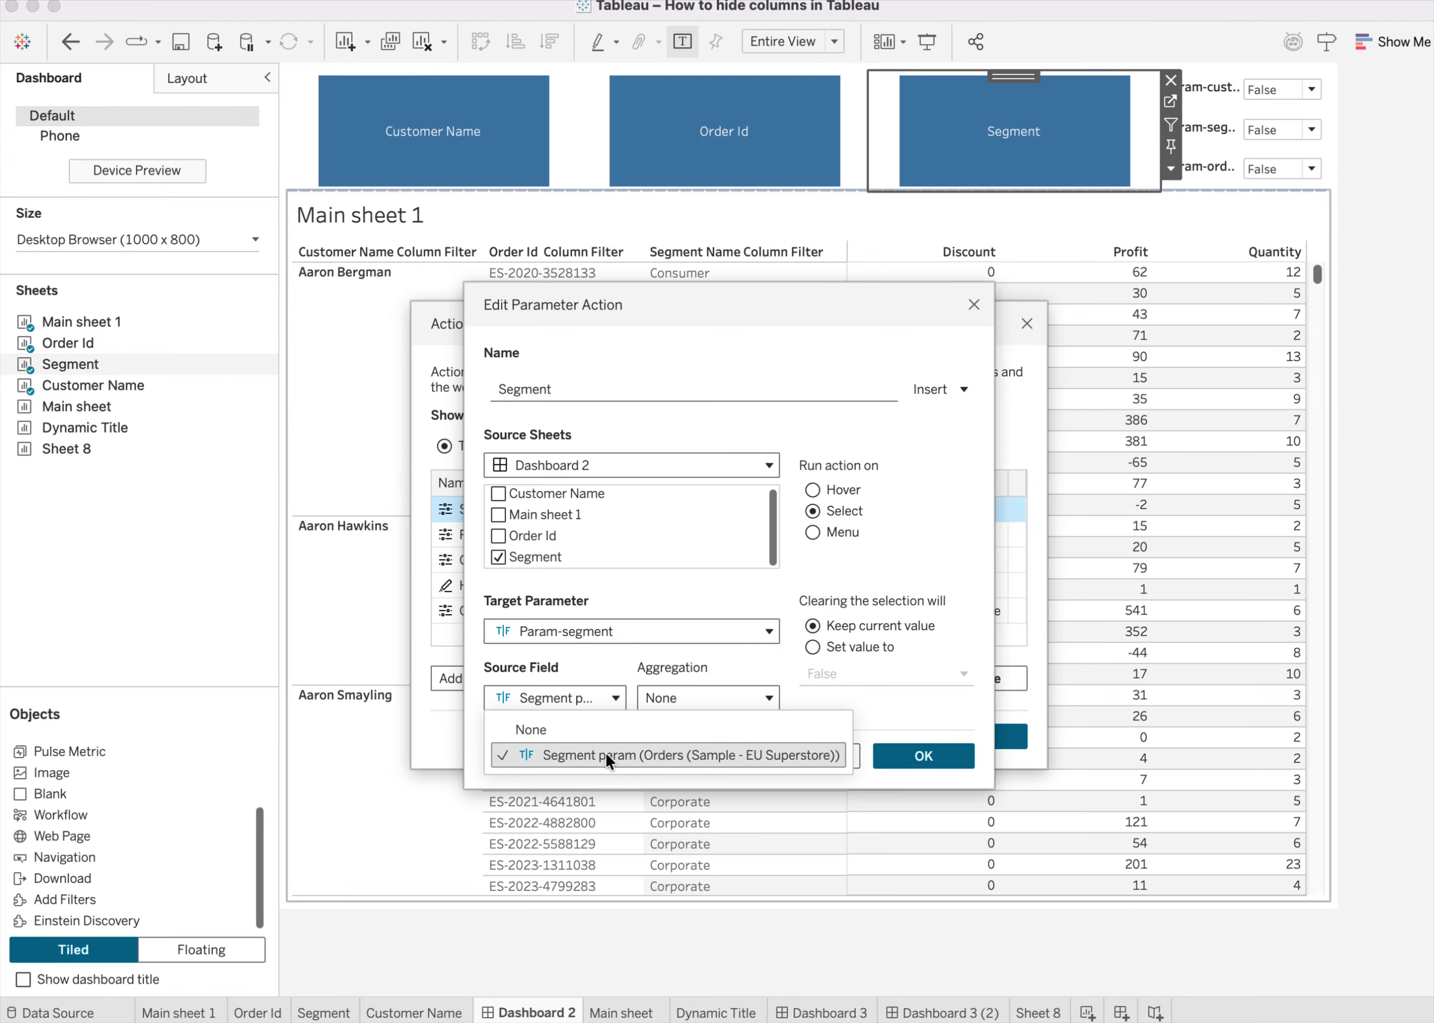
pyautogui.click(668, 570)
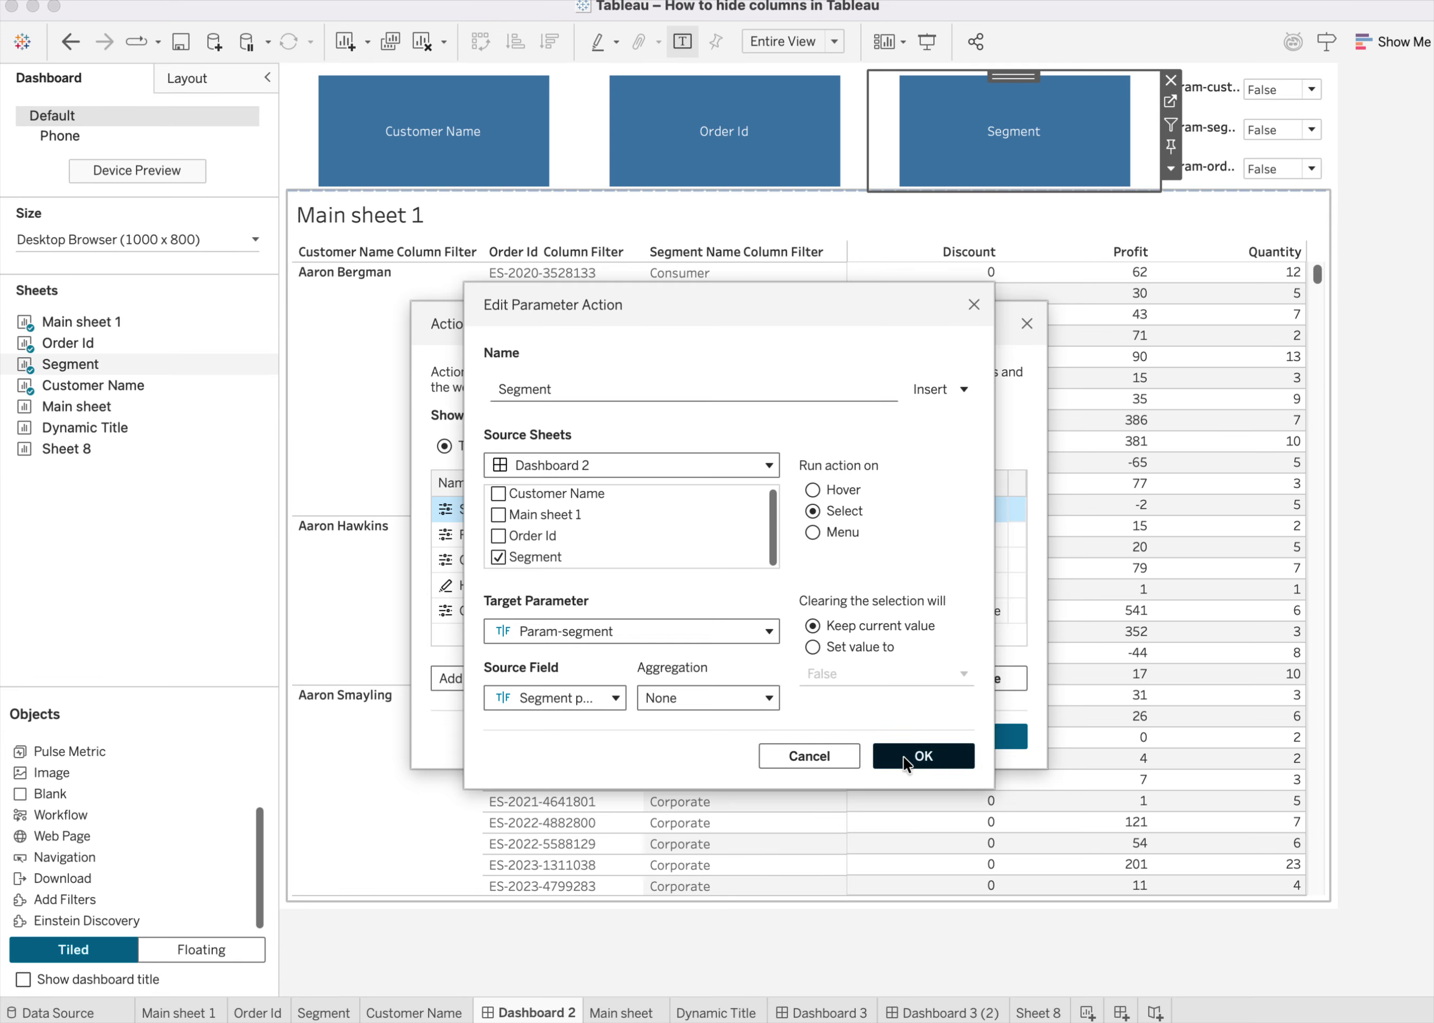
pyautogui.click(937, 753)
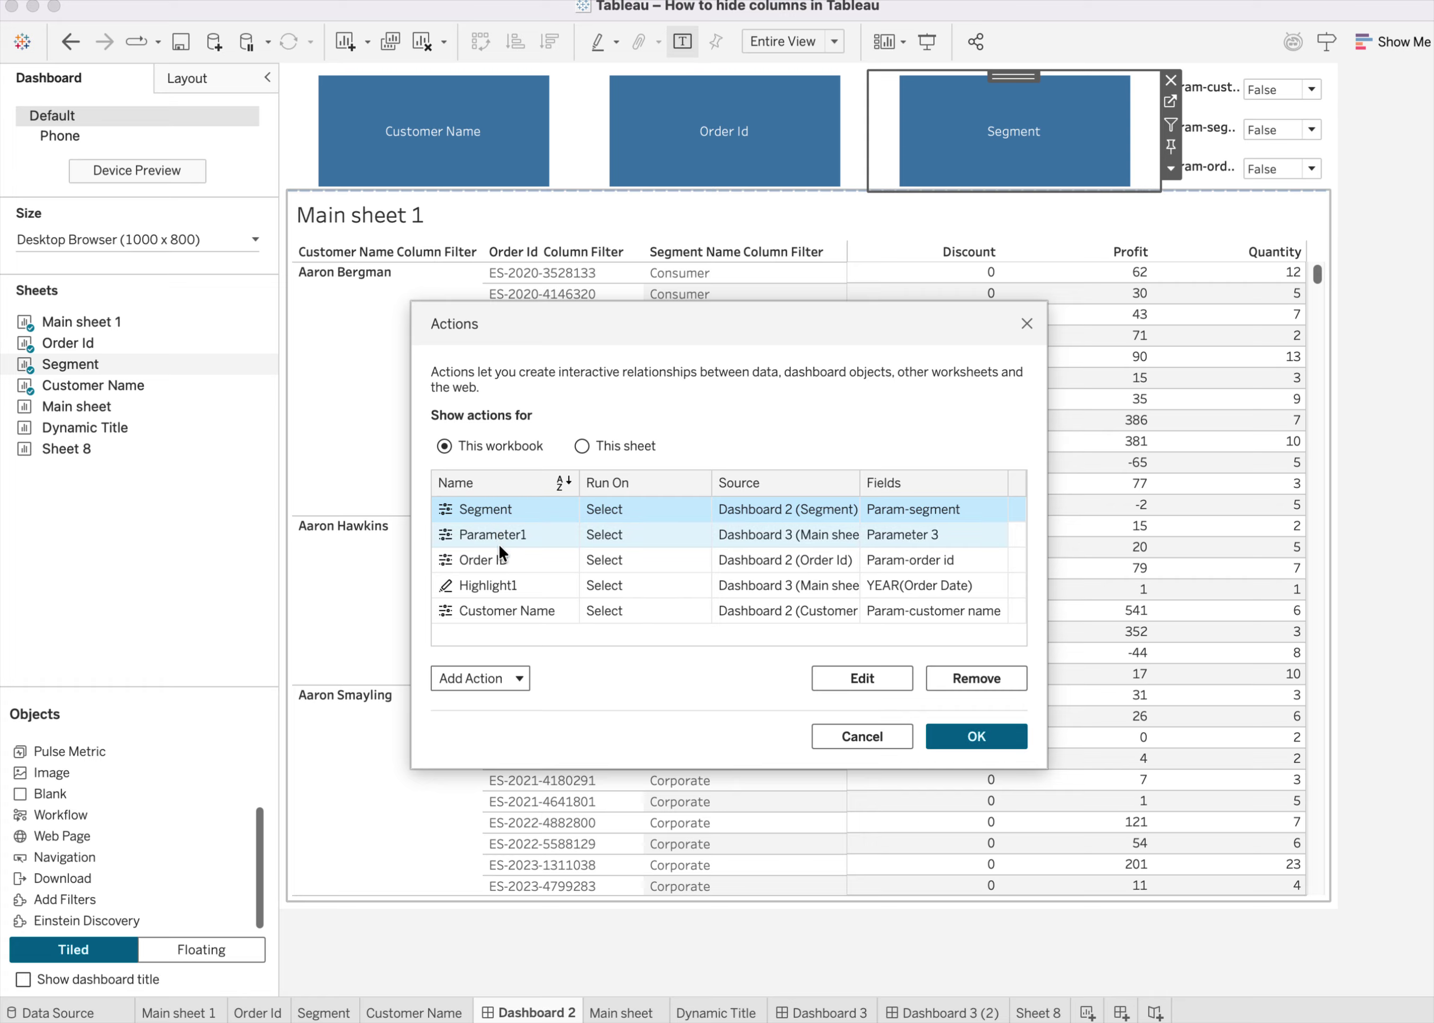
# Review the Order ID parameter action's settings and source field options, and close the dashboard actions list.
pyautogui.click(498, 557)
pyautogui.click(830, 675)
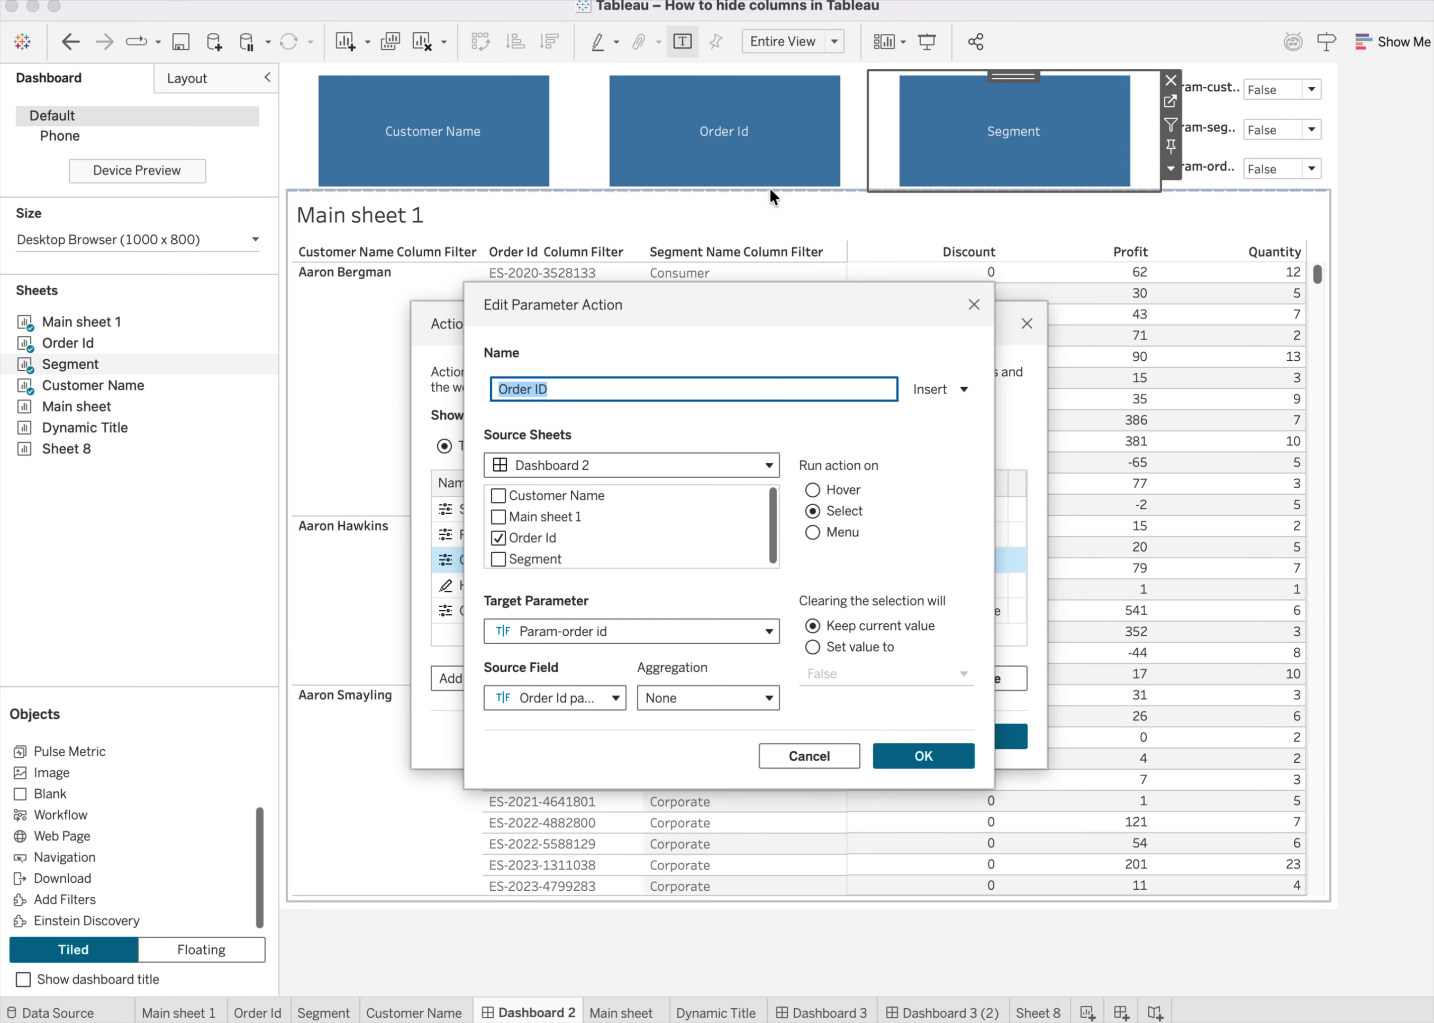
pyautogui.click(529, 704)
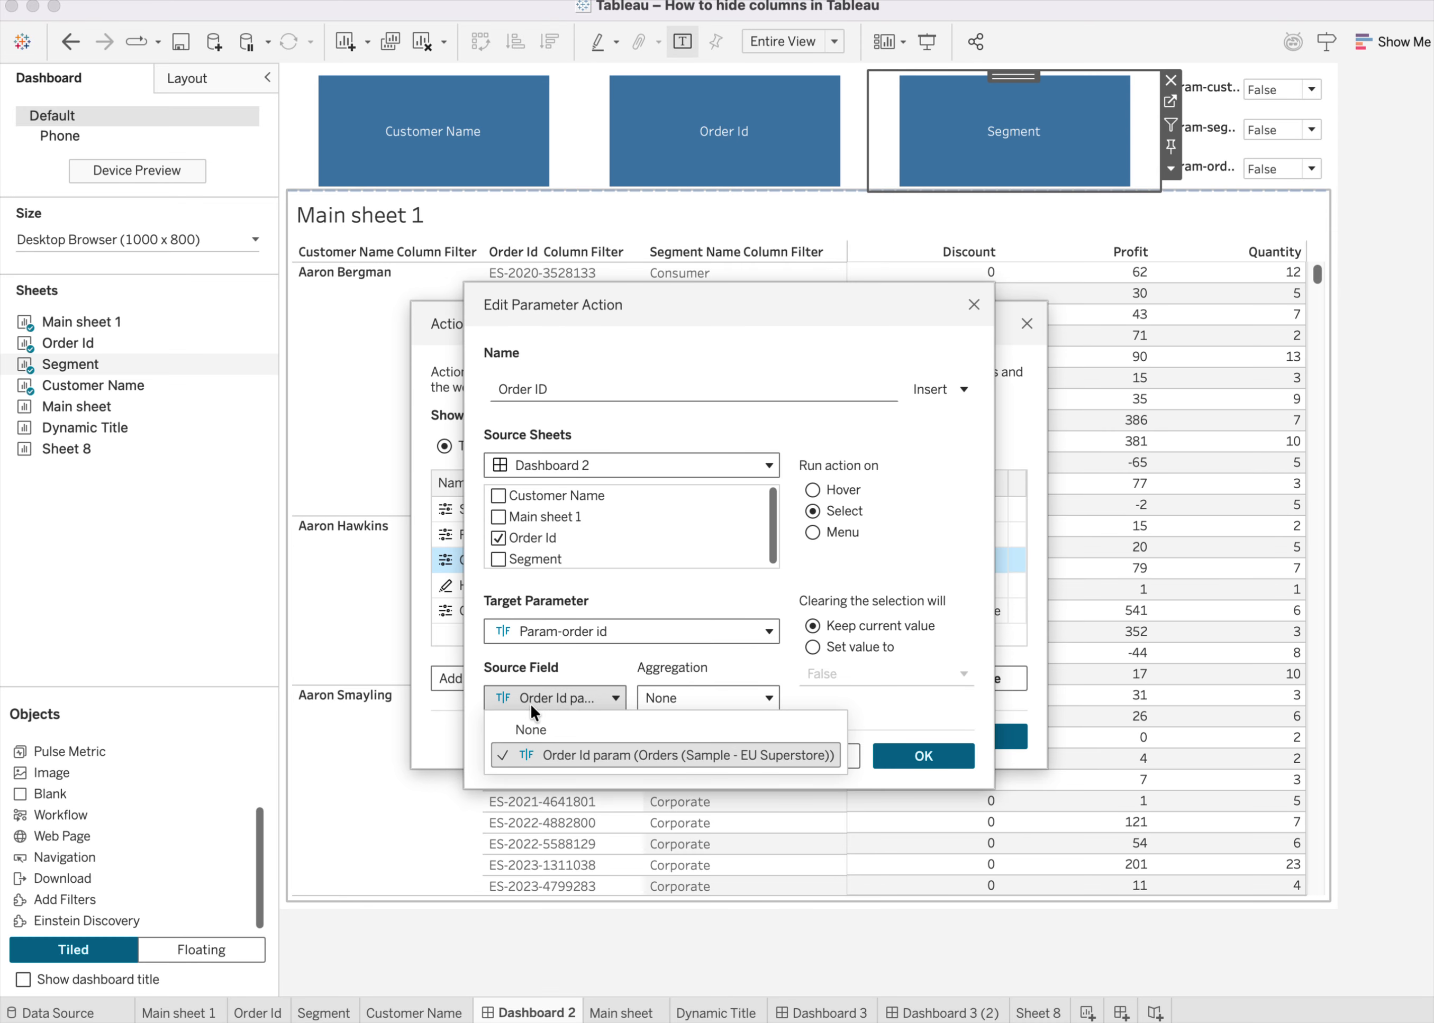
pyautogui.click(668, 590)
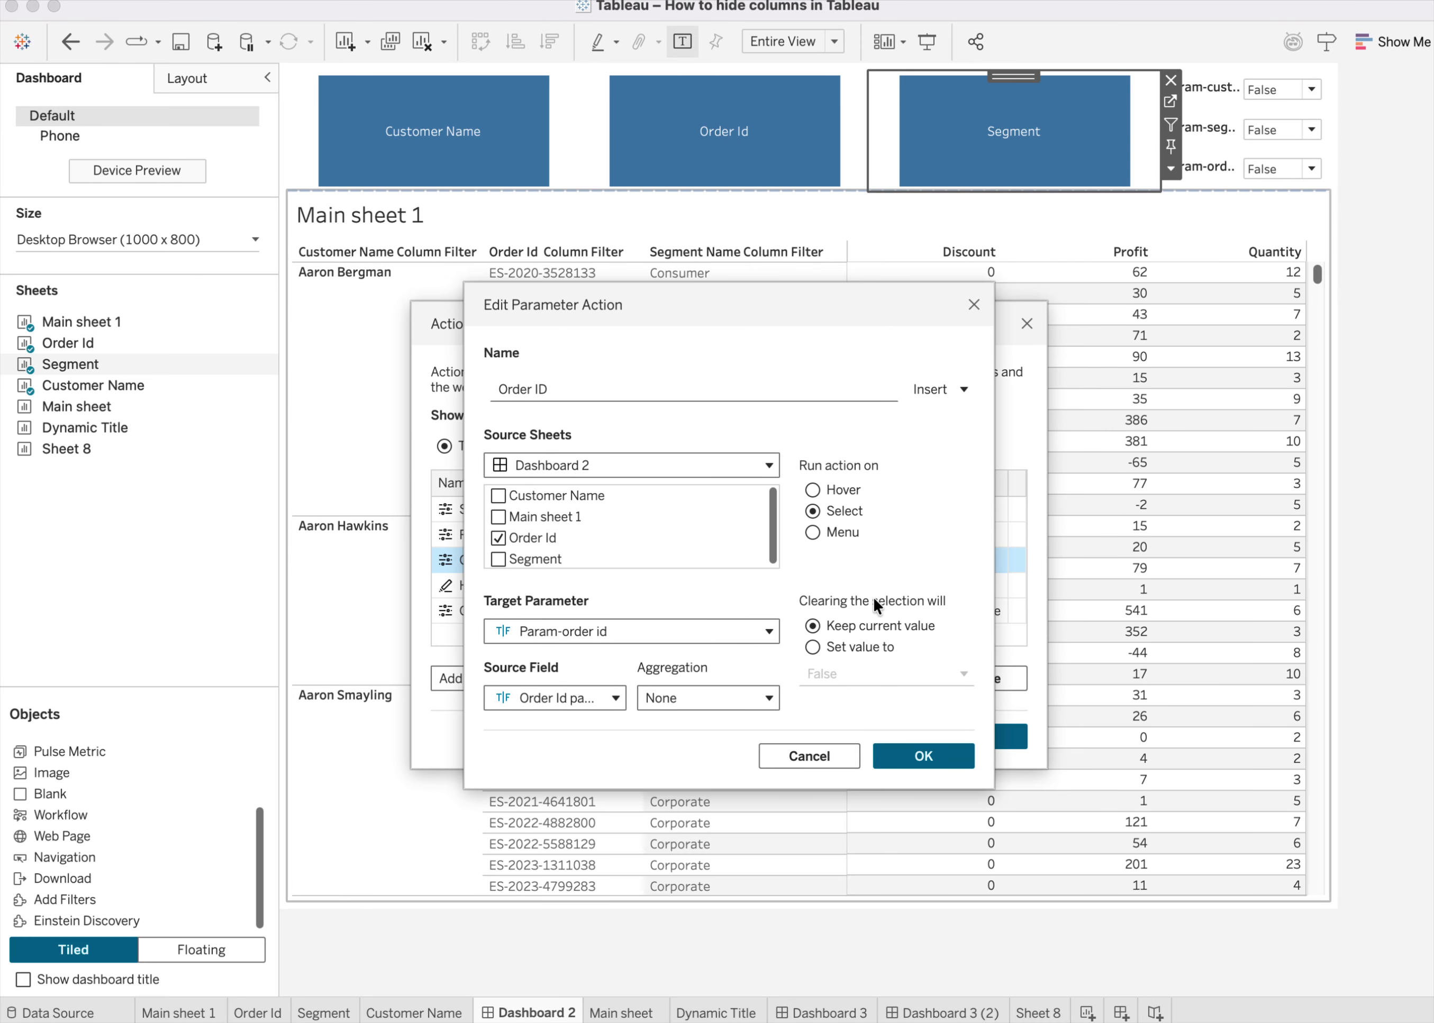
pyautogui.click(921, 757)
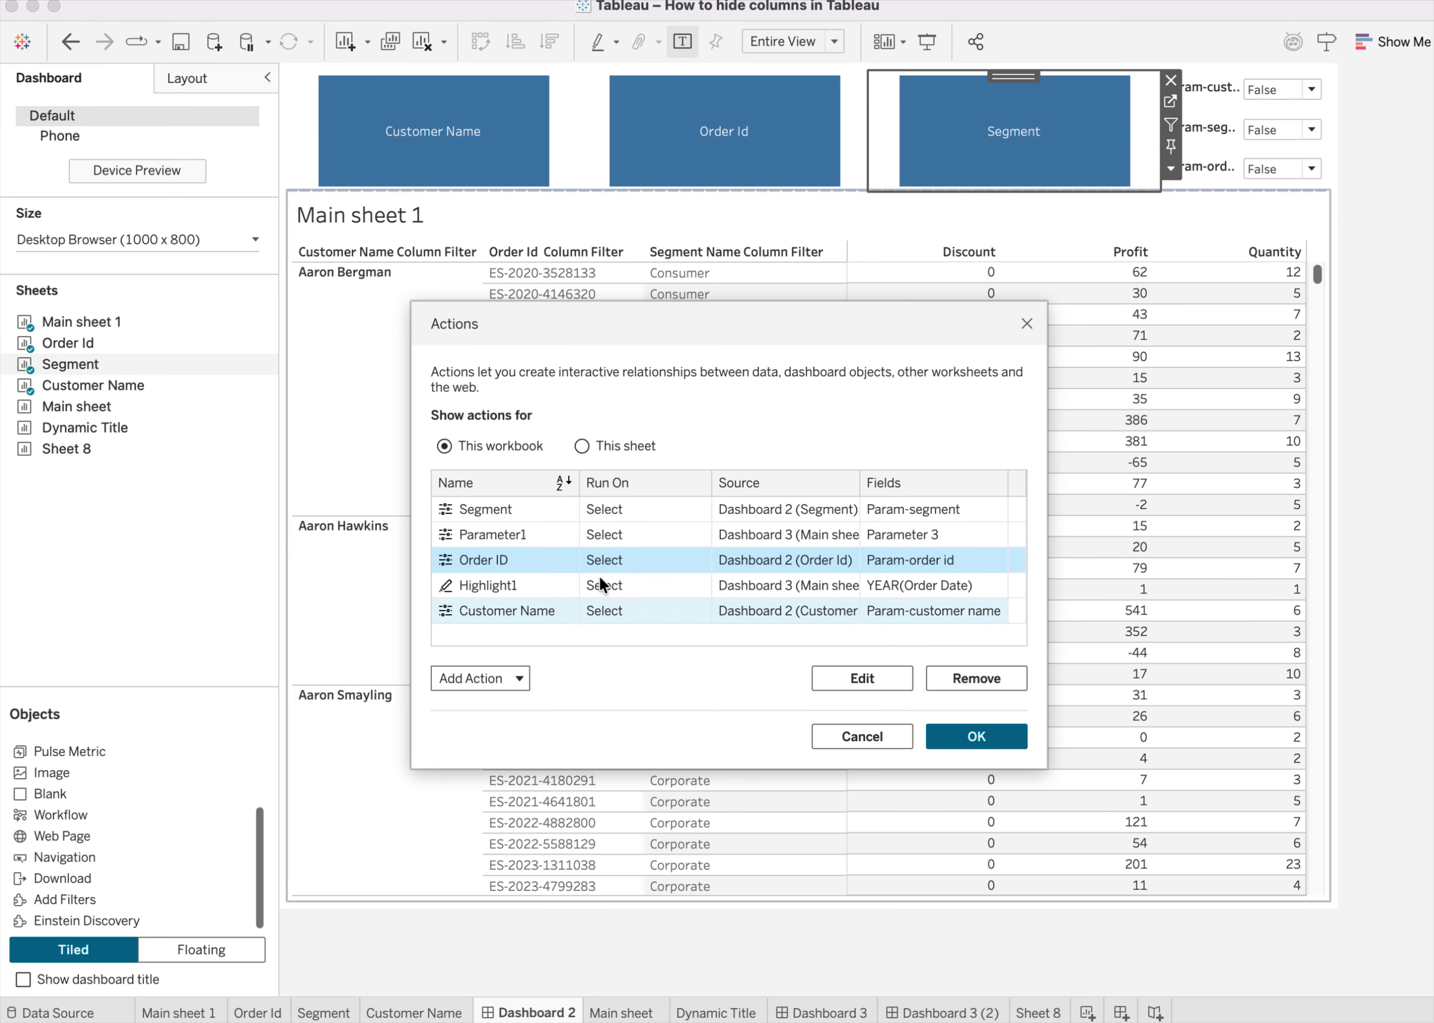
pyautogui.click(499, 611)
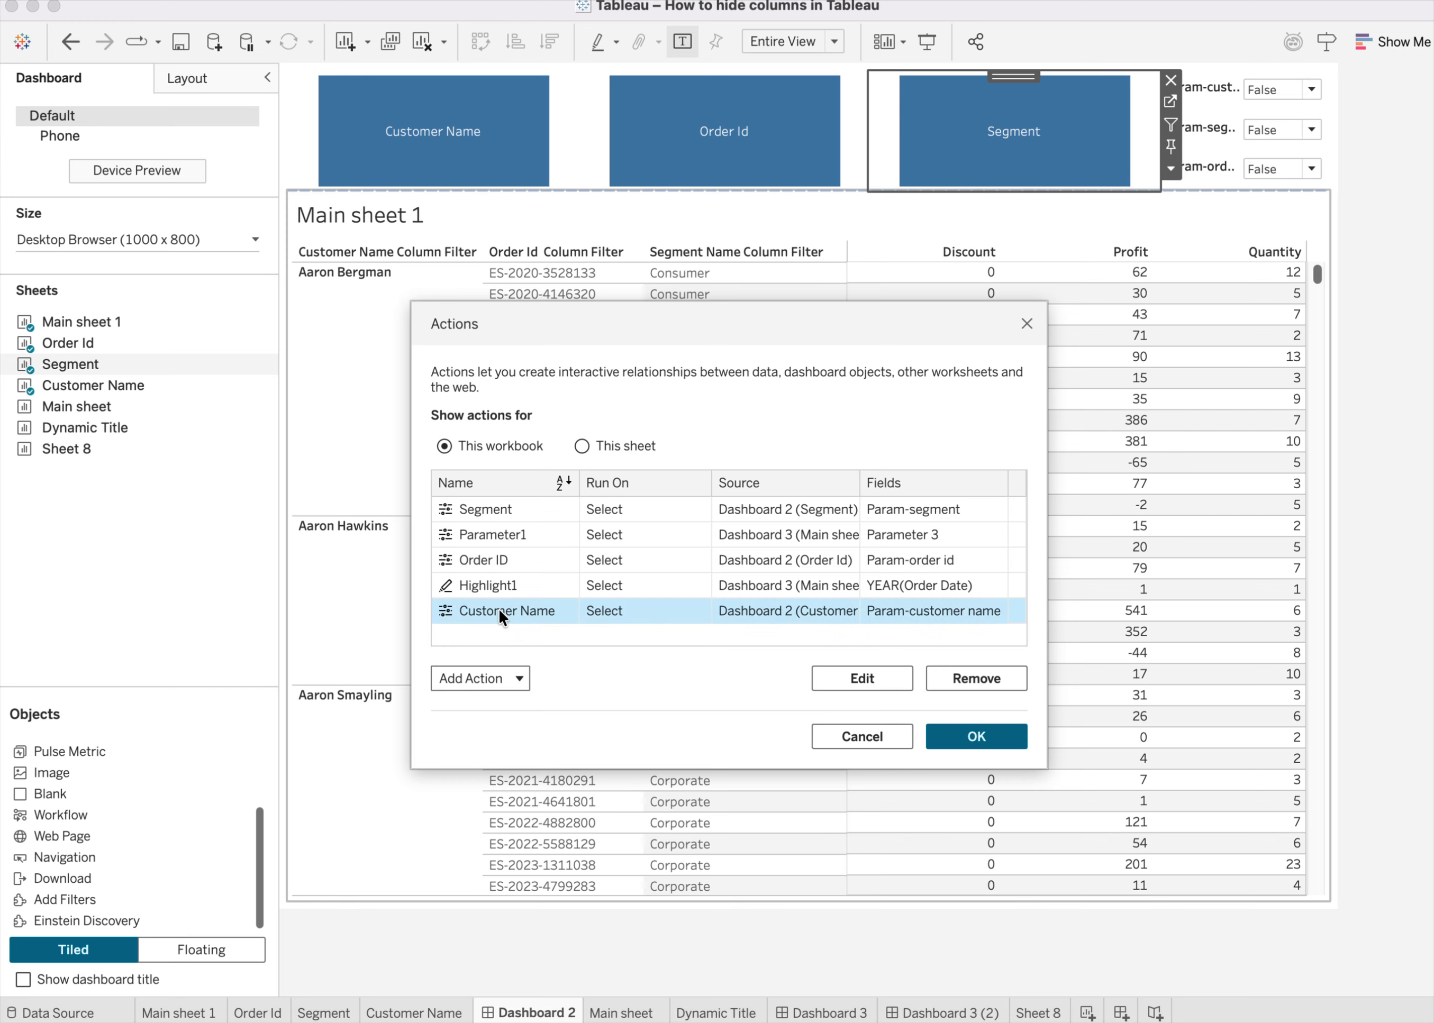
pyautogui.click(963, 739)
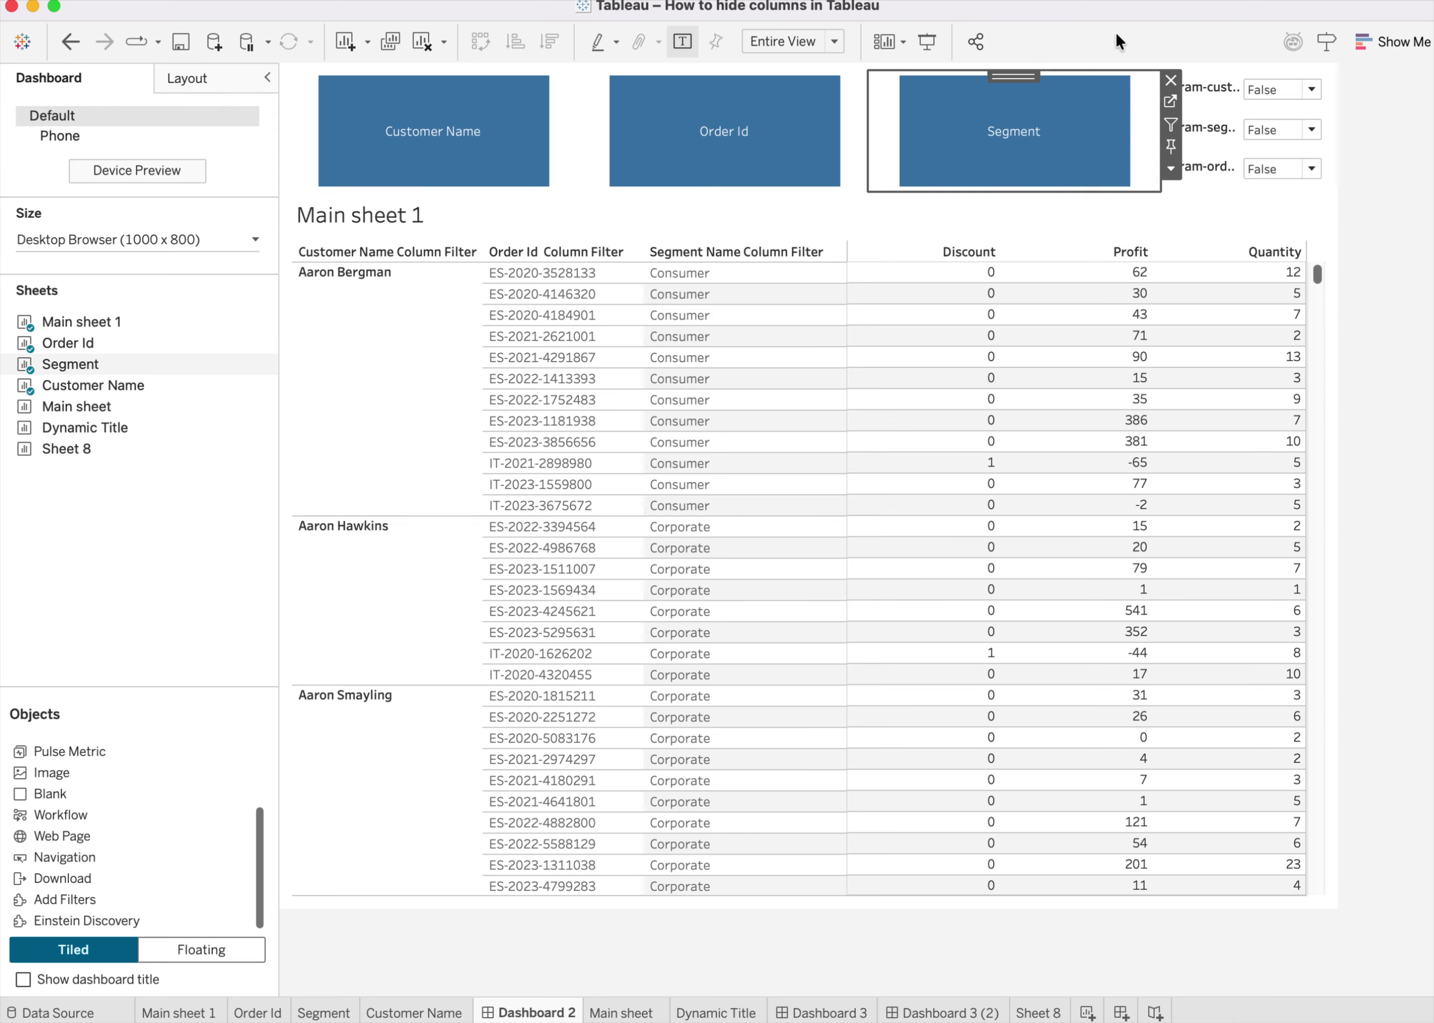
# Hide the Customer Name column in the Dashboard 2 table using the Customer Name toggle sheet.
pyautogui.click(1342, 119)
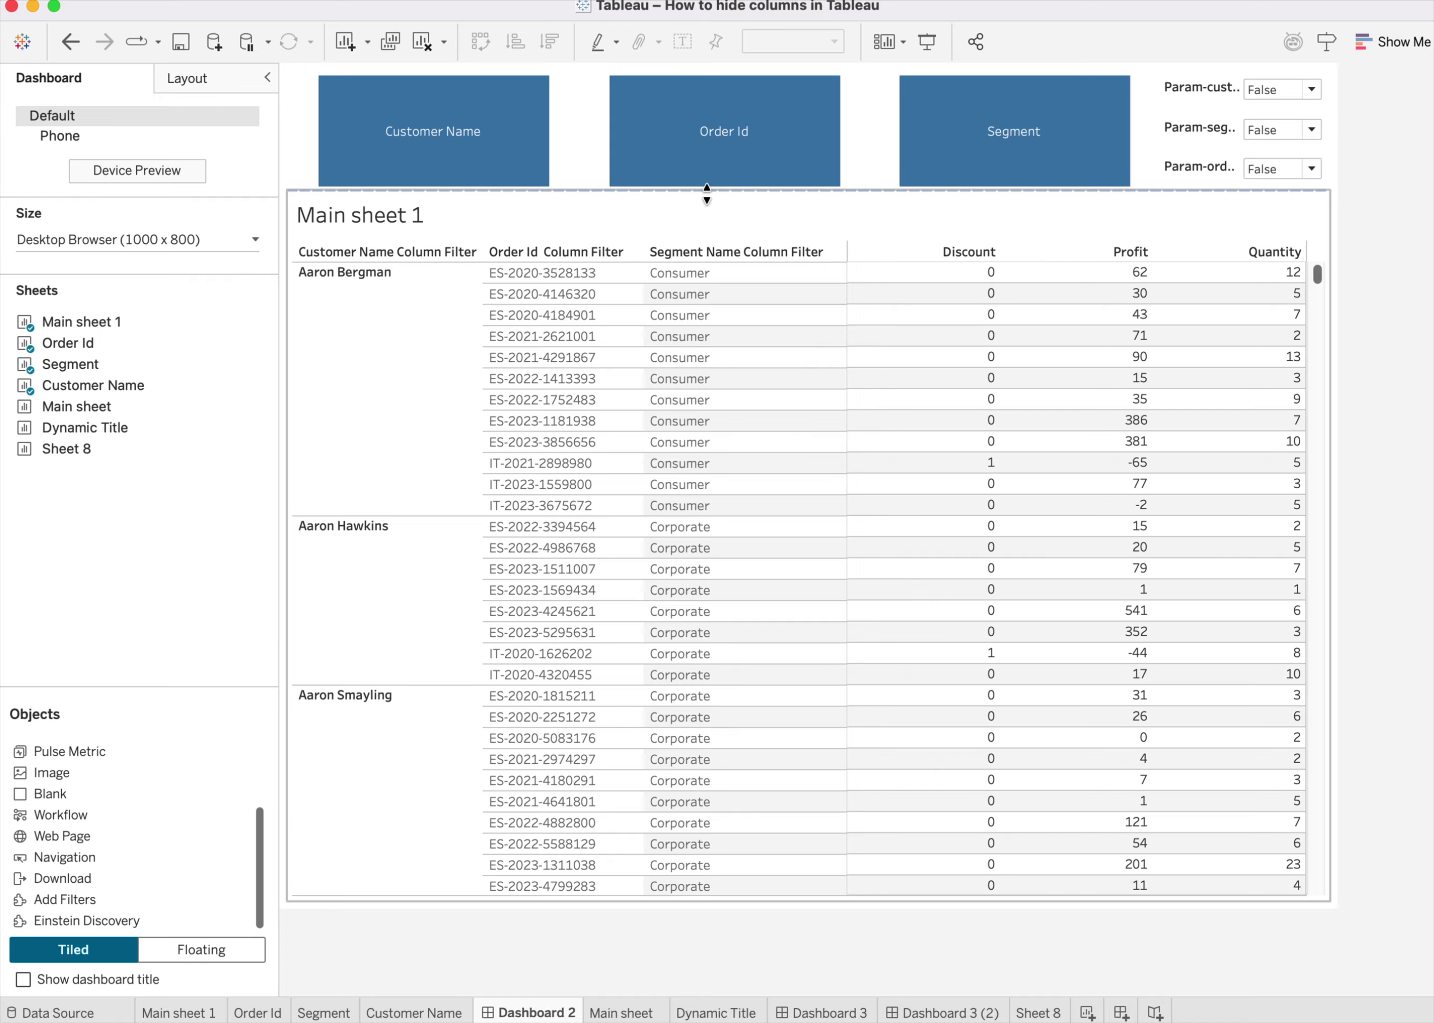
pyautogui.click(466, 176)
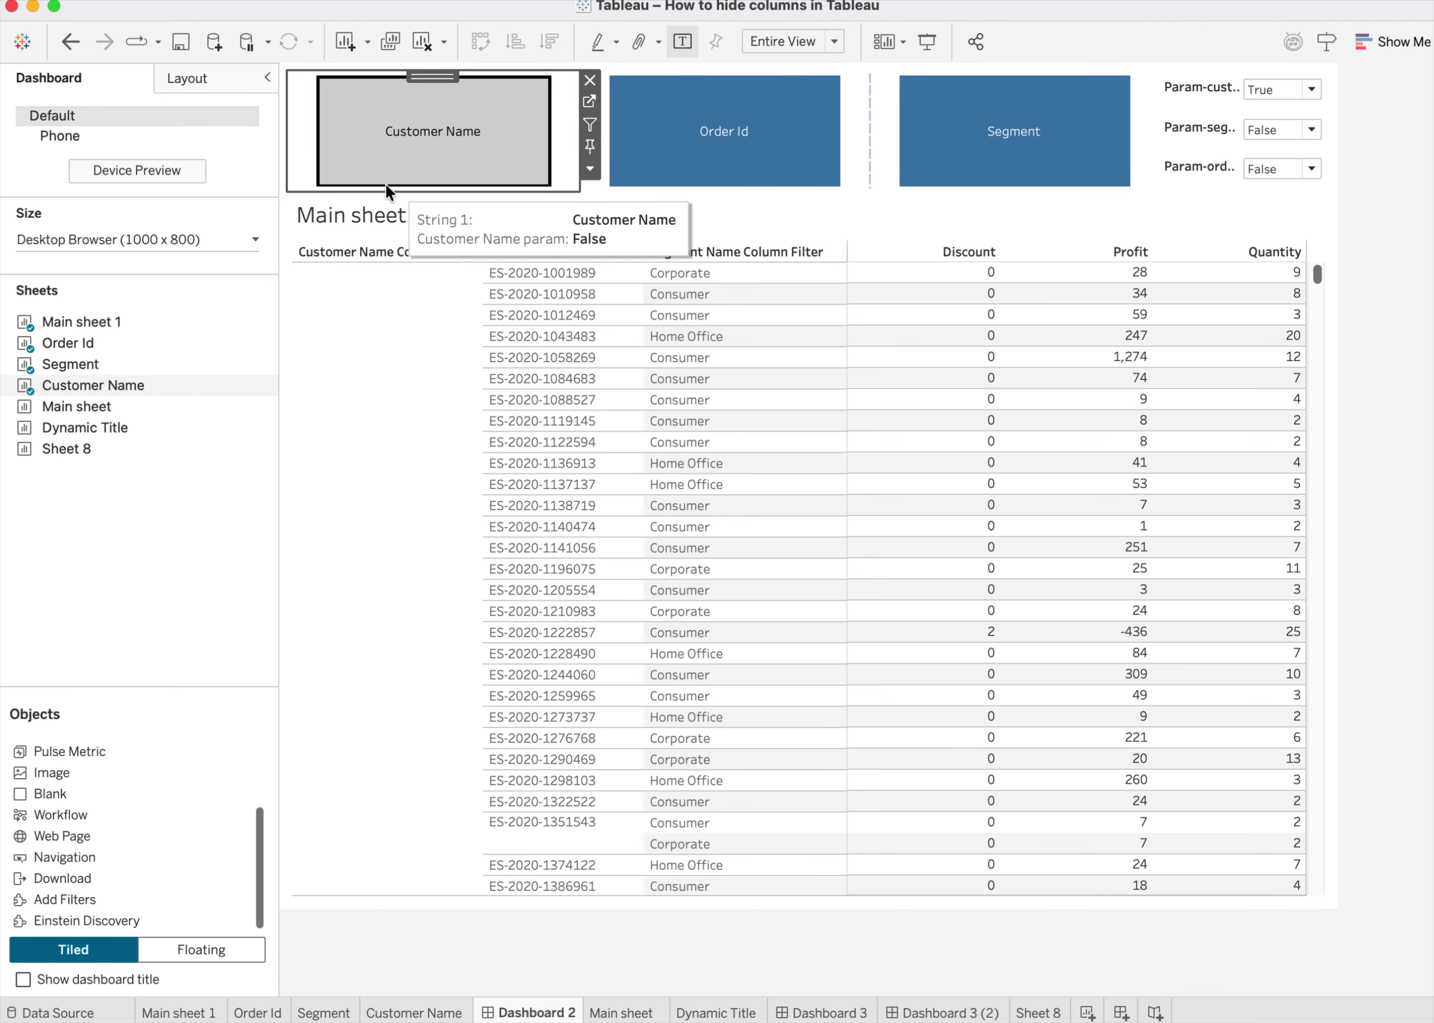
pyautogui.moveTo(453, 155)
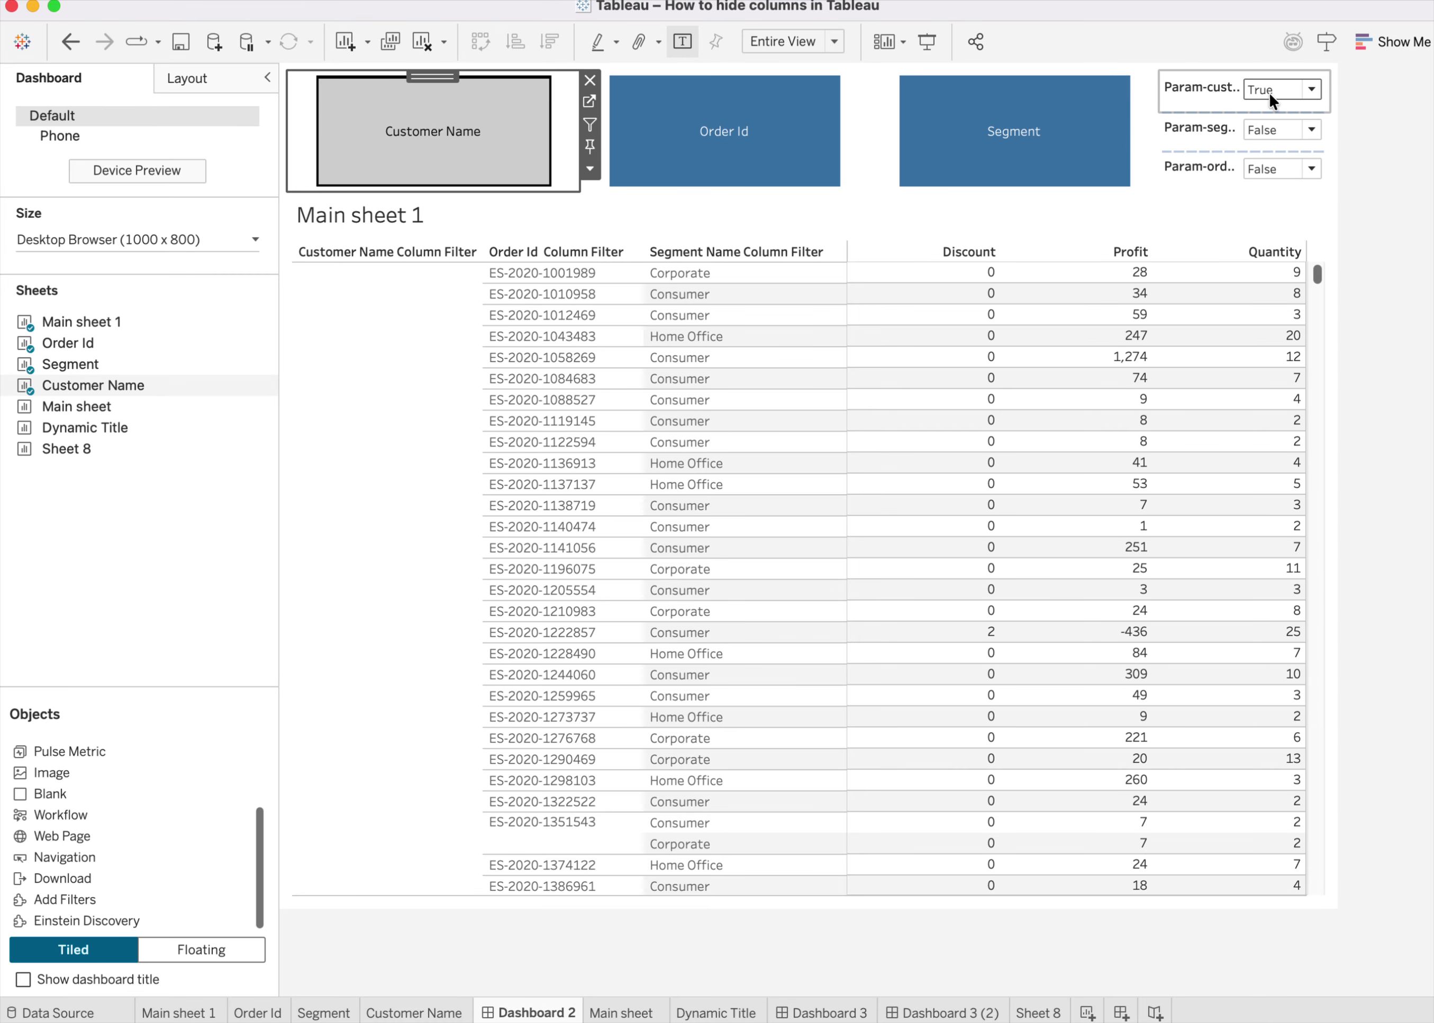
pyautogui.moveTo(484, 95)
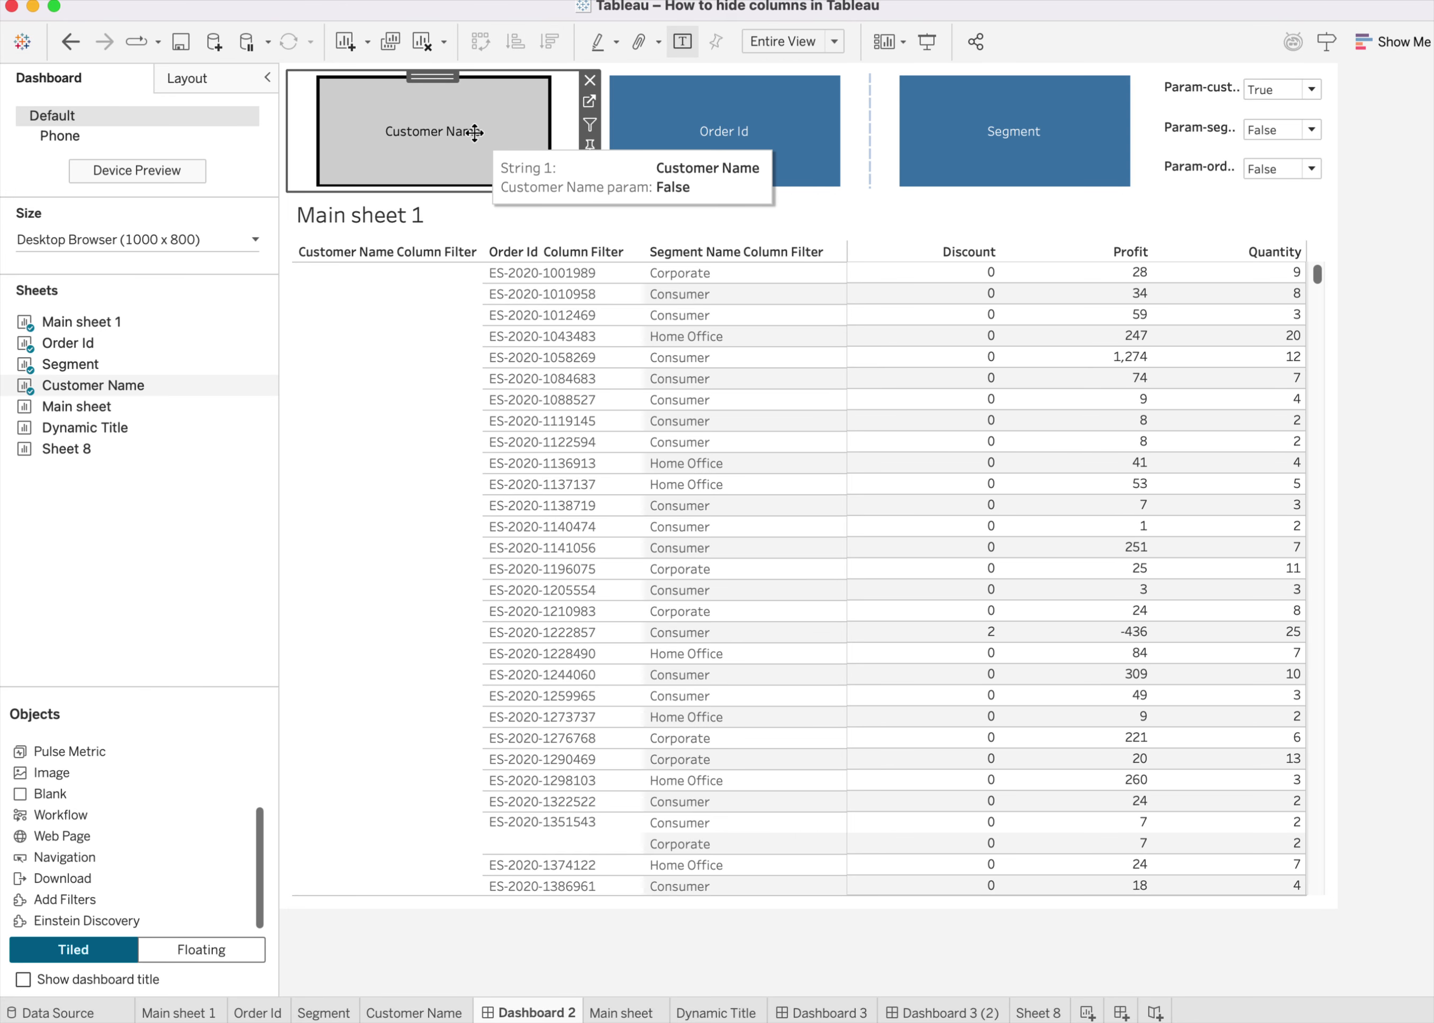
# Check the colour assigned to Customer Name param's False value on the Customer Name sheet, and return to Dashboard 2.
pyautogui.click(590, 101)
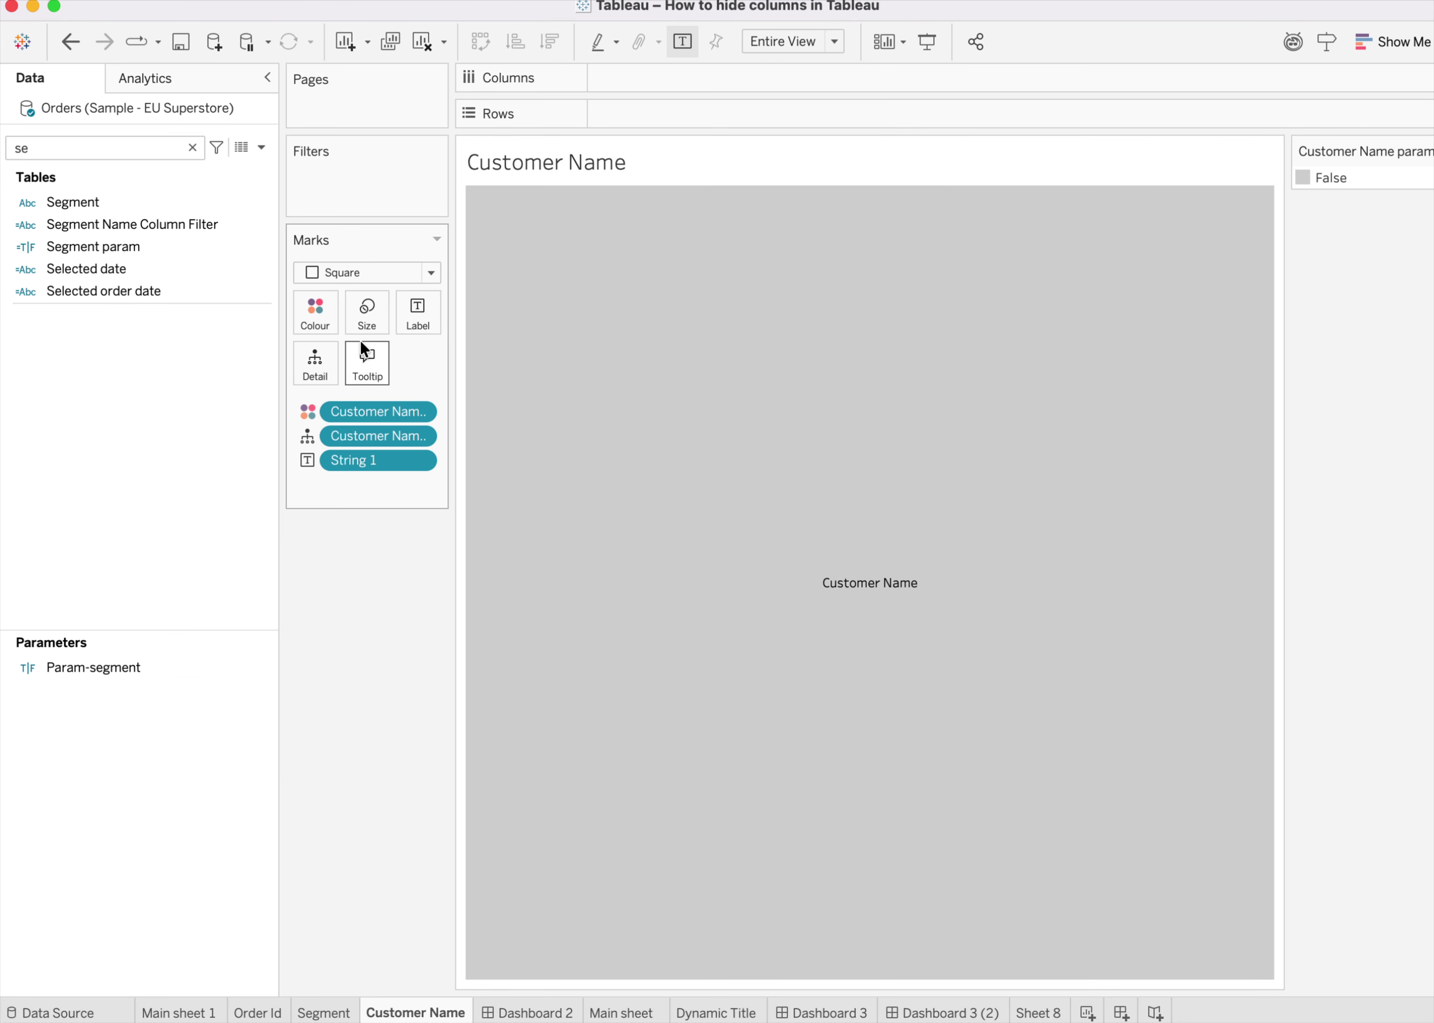
pyautogui.click(316, 315)
pyautogui.click(366, 379)
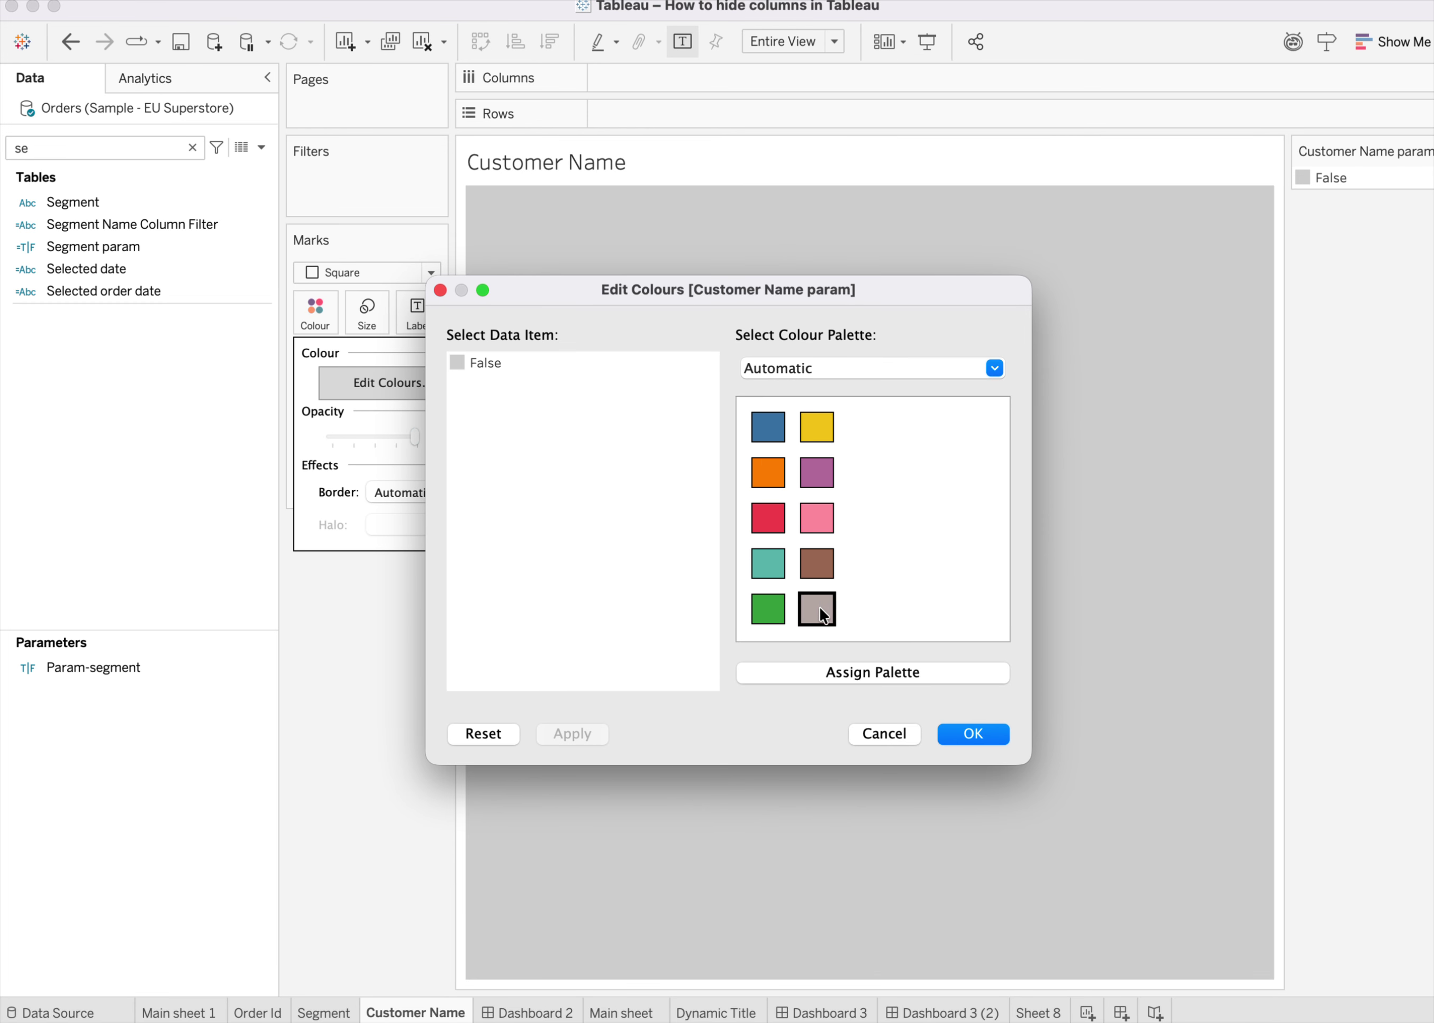
pyautogui.click(954, 732)
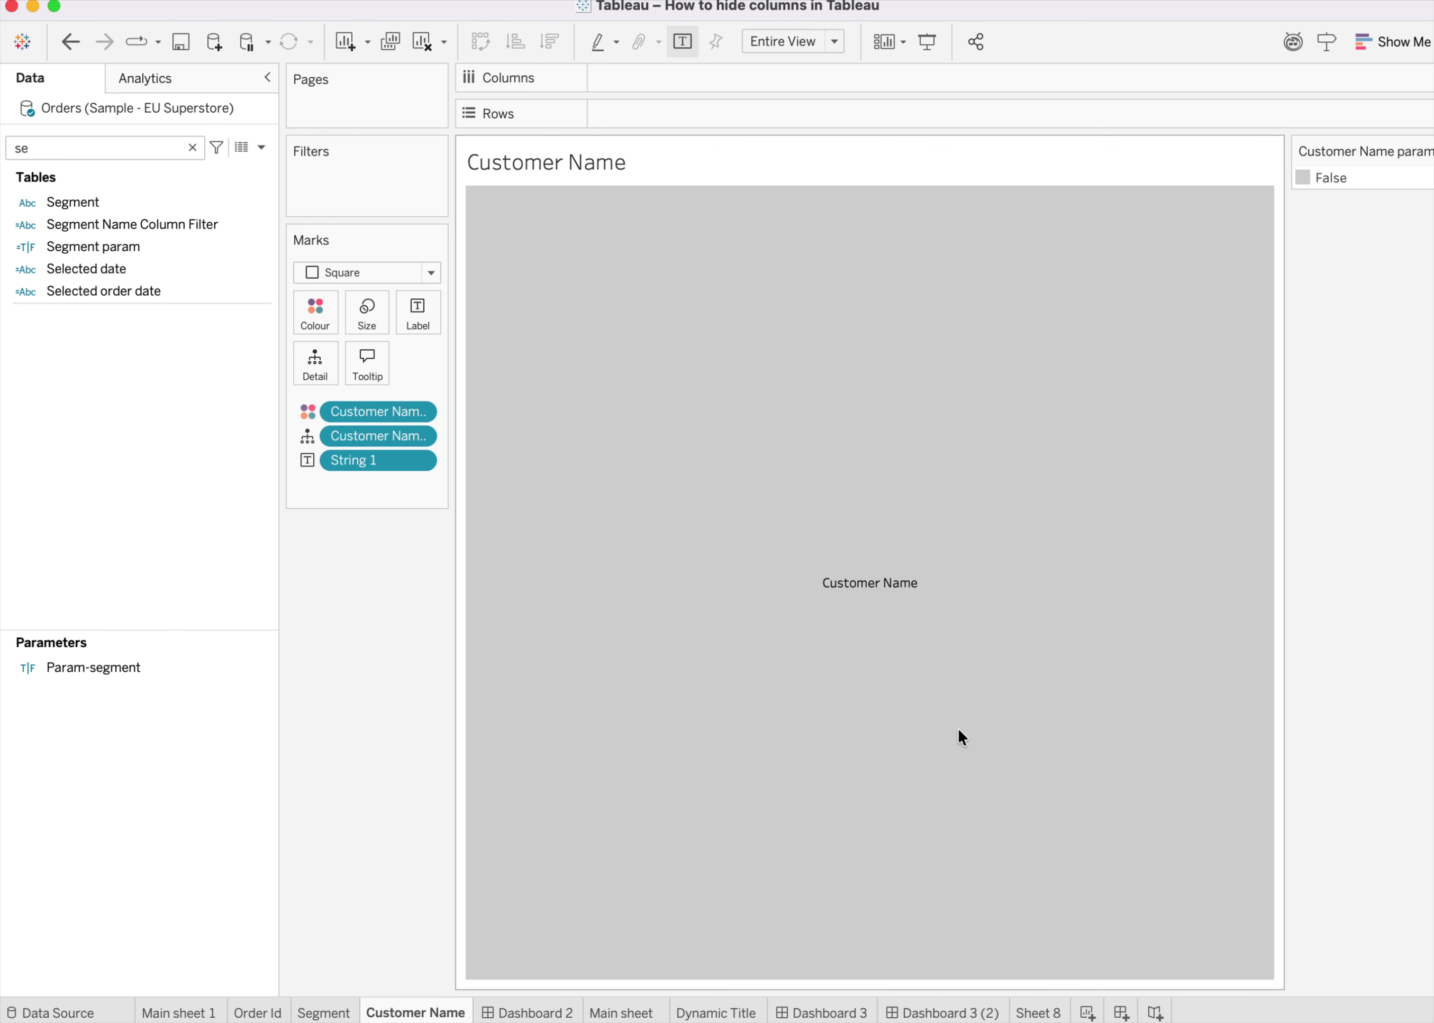
pyautogui.click(823, 1013)
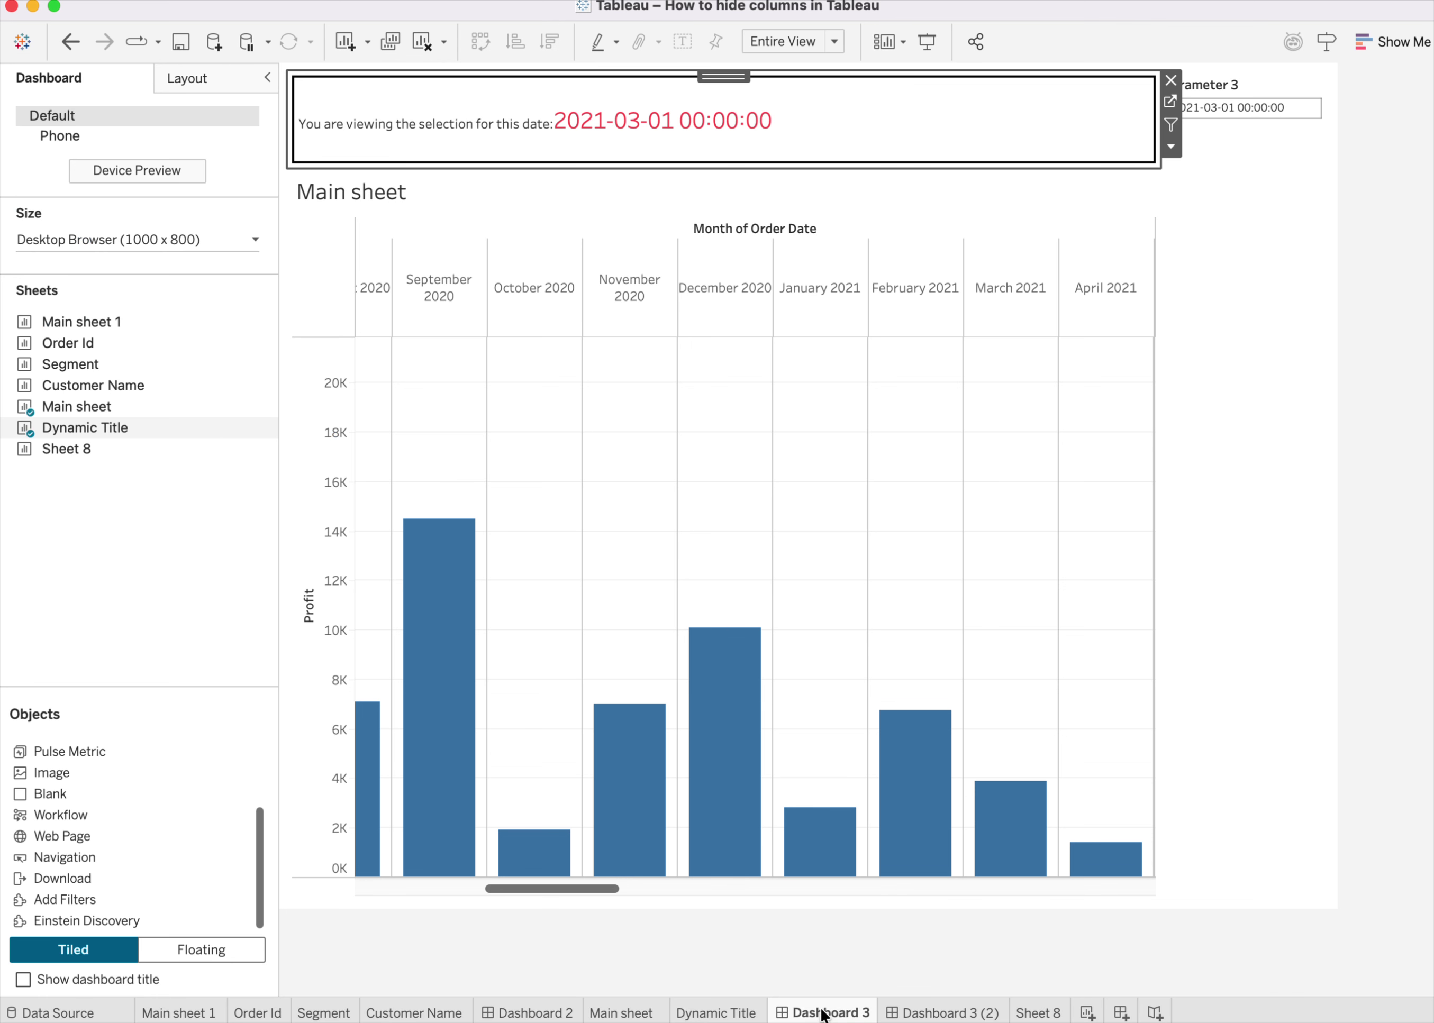
pyautogui.click(497, 1014)
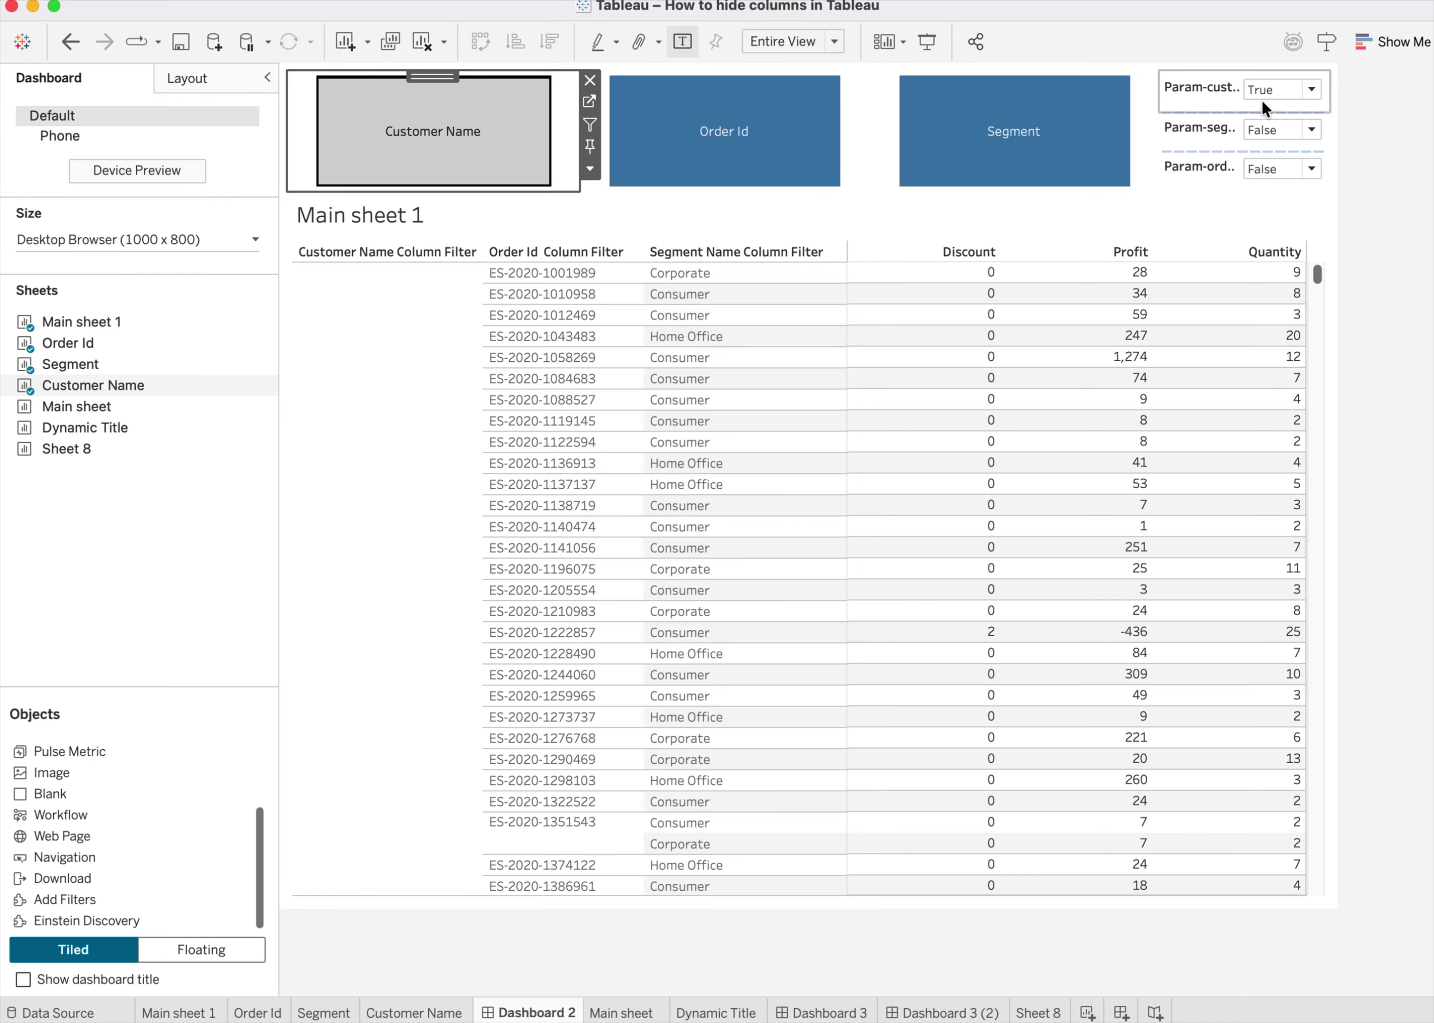
# Hide the Order Id and Segment columns as well using their toggle sheets on Dashboard 2.
pyautogui.moveTo(483, 150)
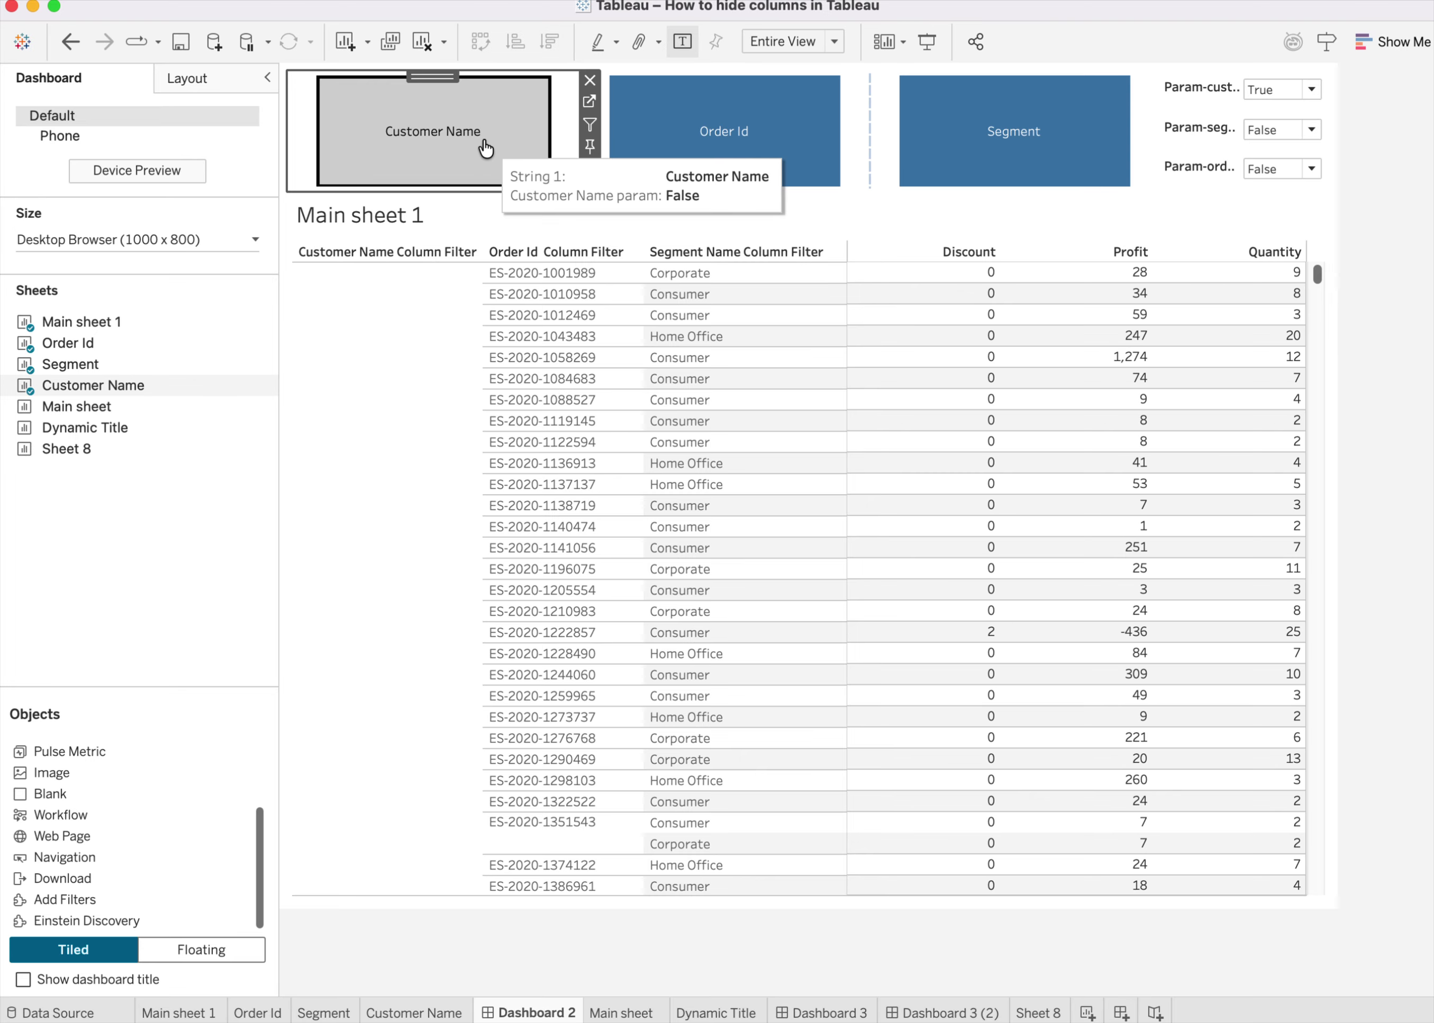
pyautogui.moveTo(342, 197)
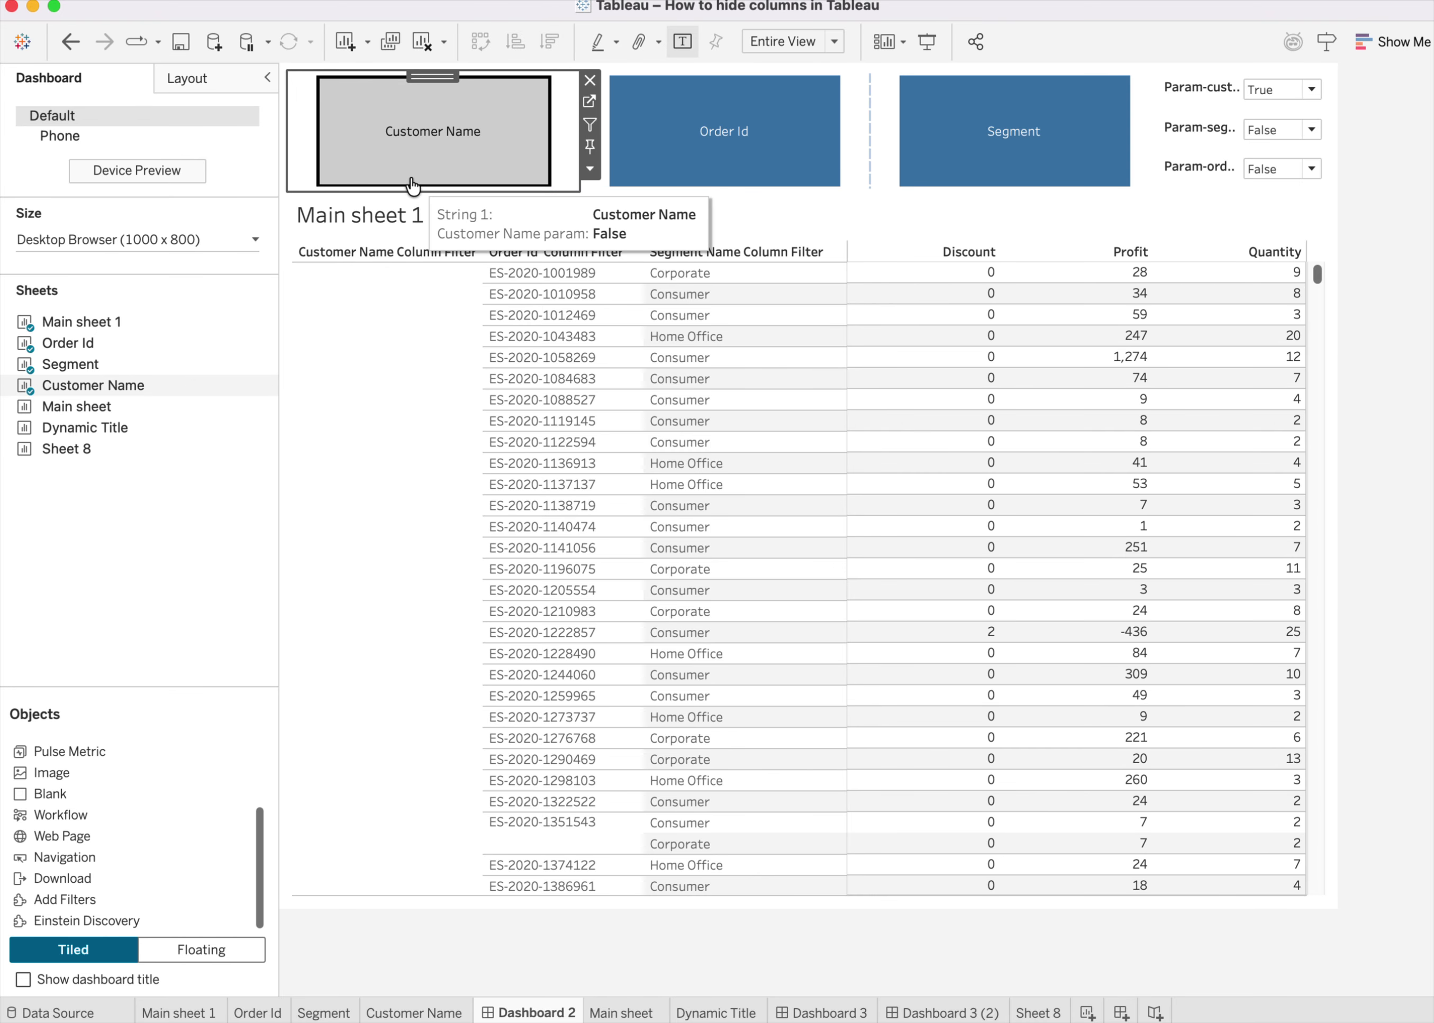
pyautogui.moveTo(441, 174)
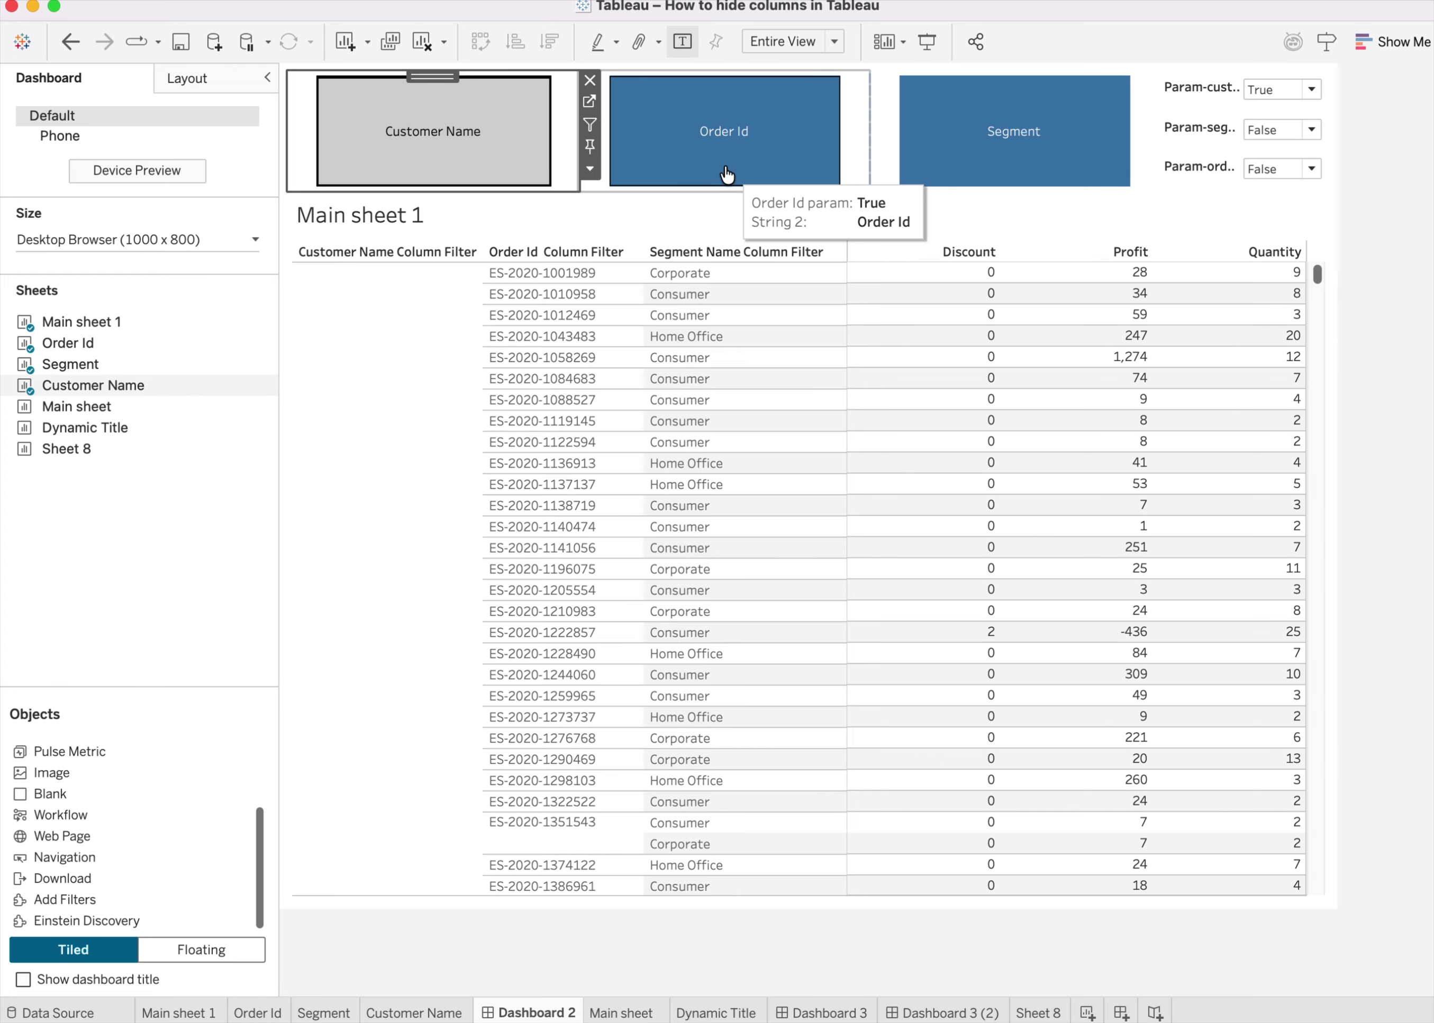
pyautogui.click(725, 174)
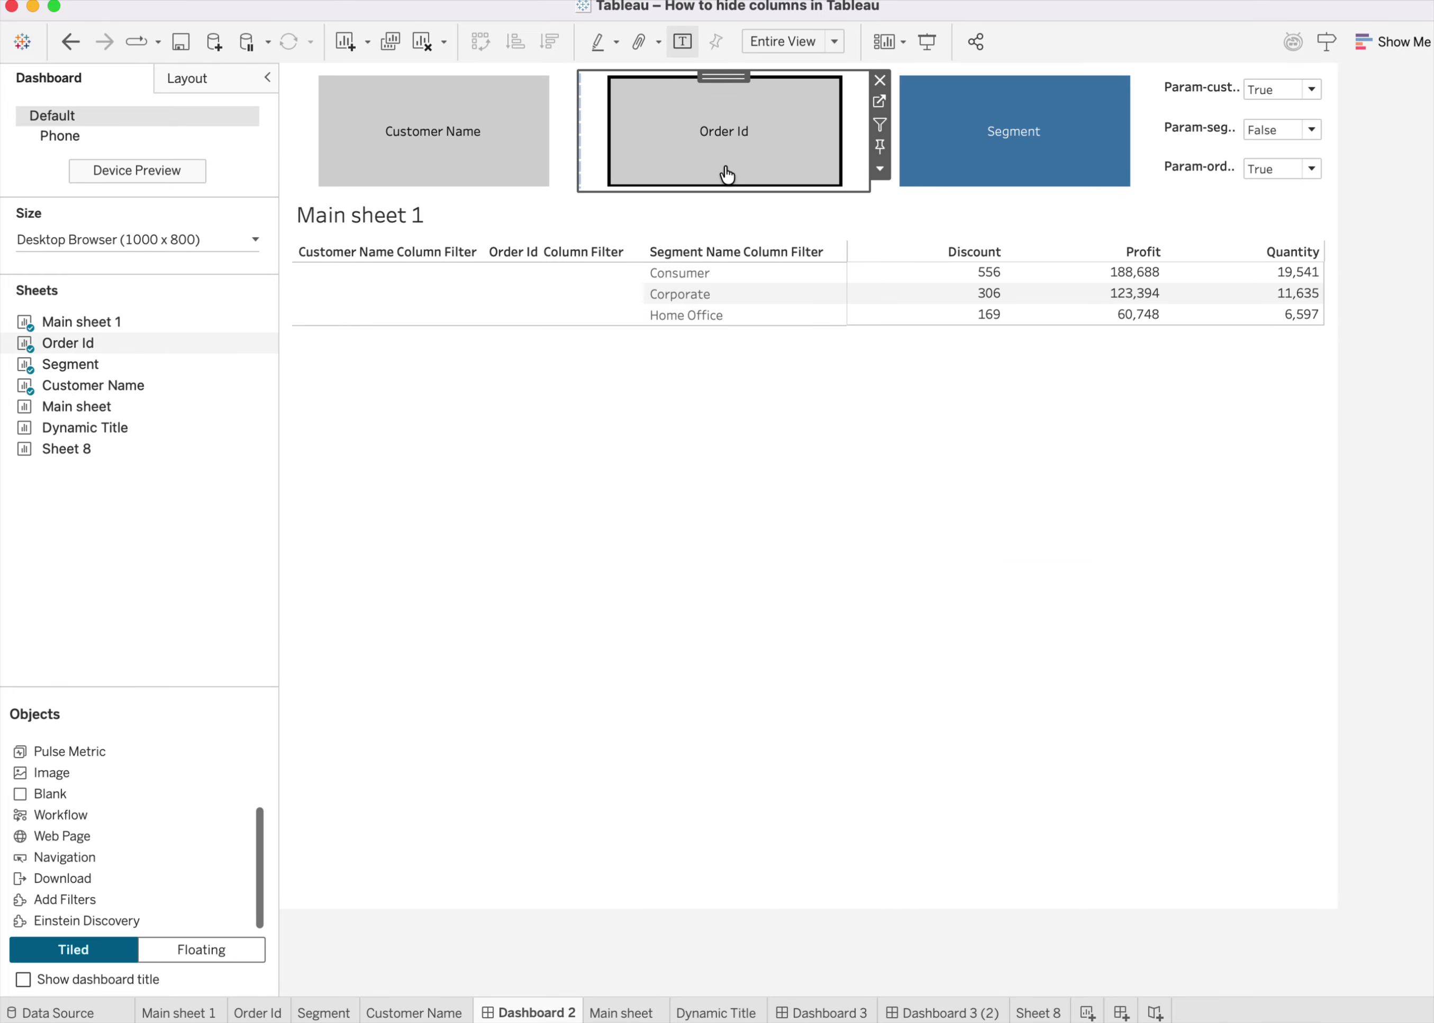
pyautogui.click(1066, 155)
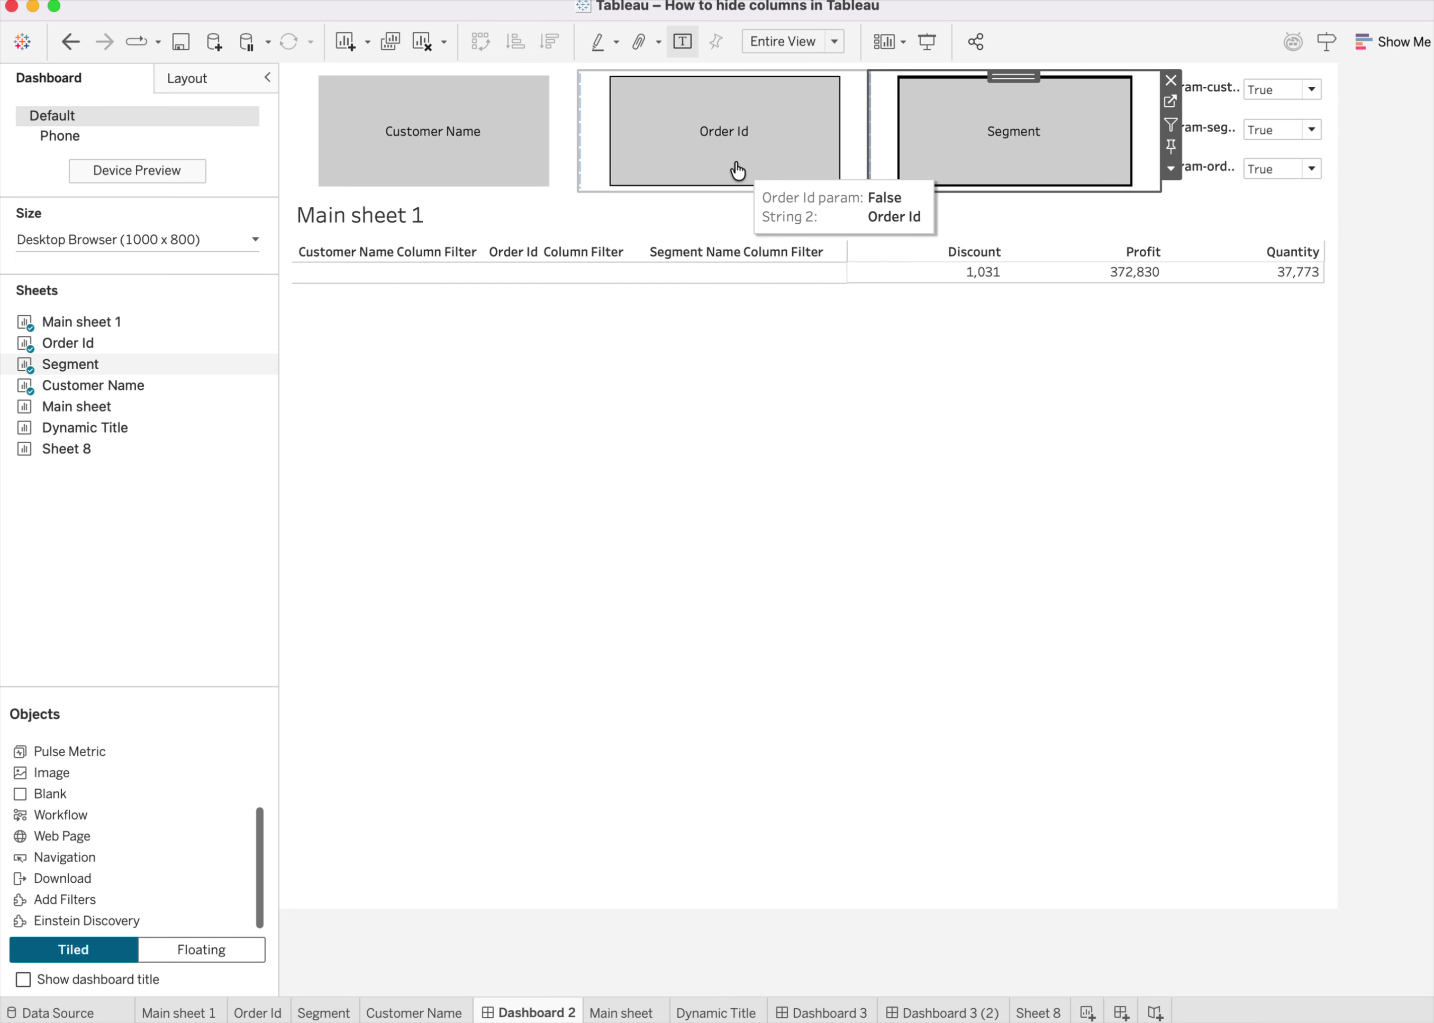
# Show the Customer Name, Order Id and Segment columns again using their toggle sheets.
pyautogui.click(520, 172)
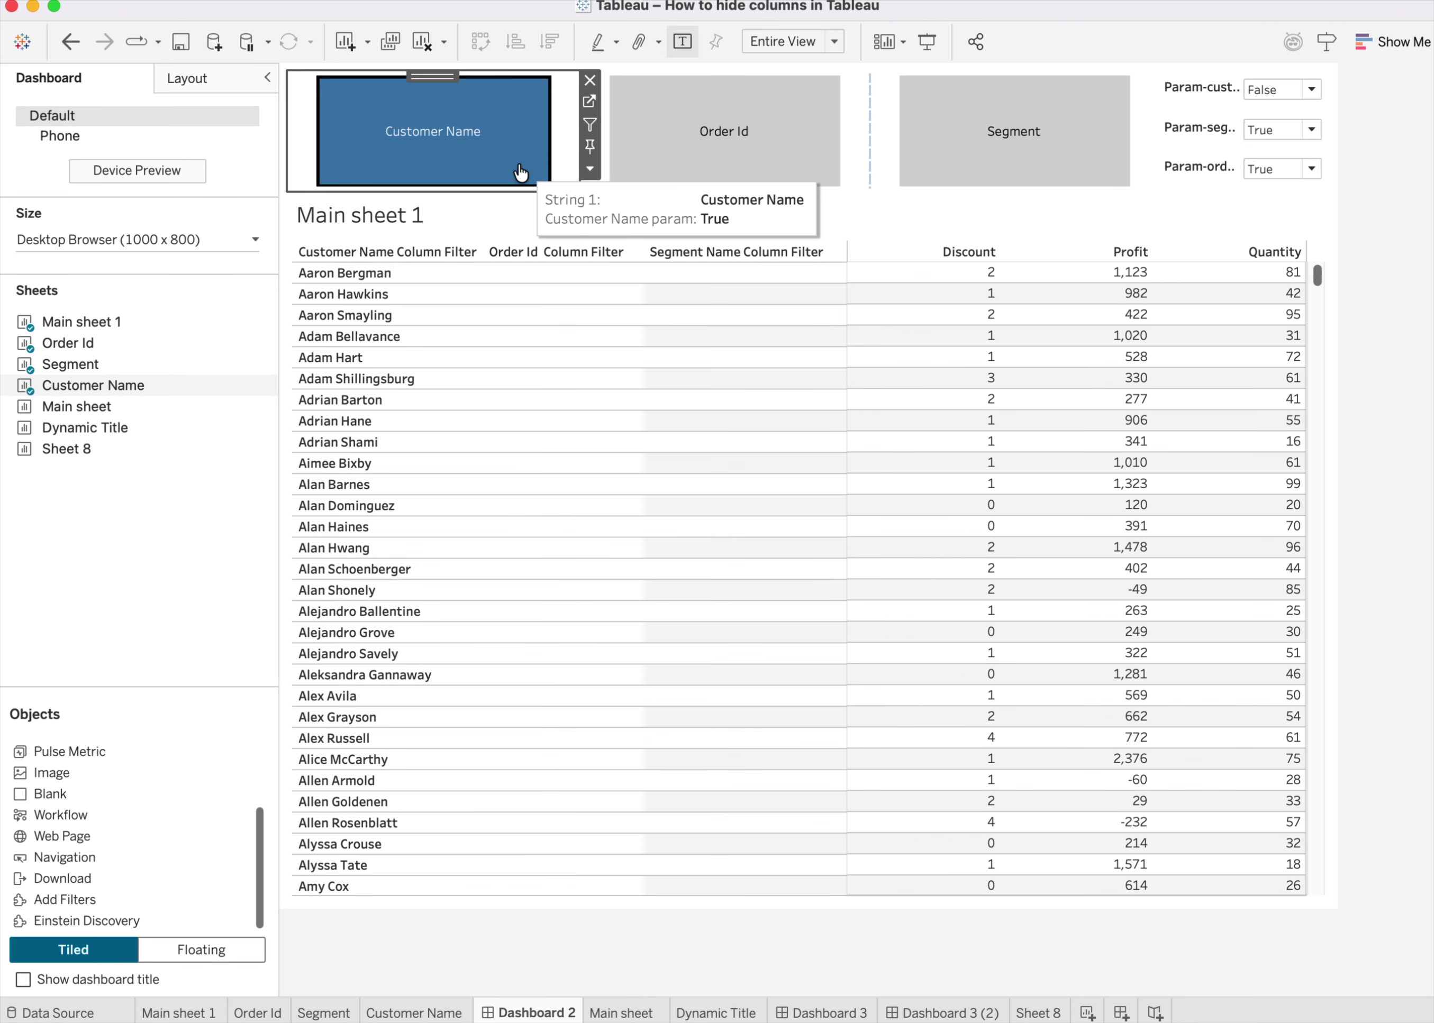
pyautogui.click(707, 180)
pyautogui.click(934, 183)
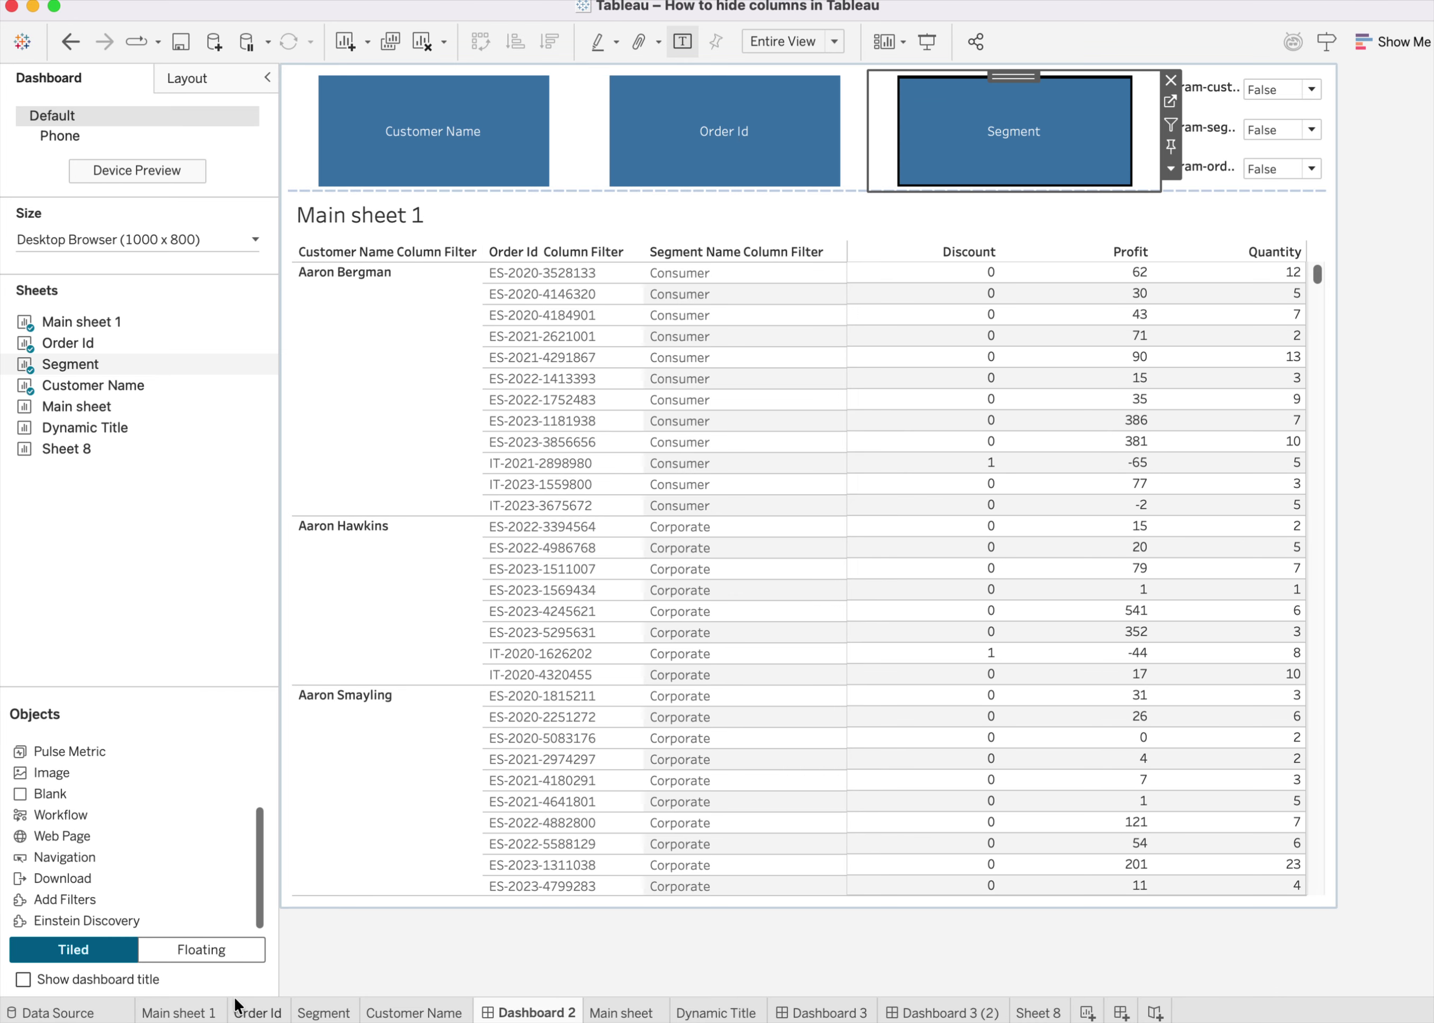
# Go to Main sheet 1 and open the Segment Name Column Filter calculated field to examine its formula.
pyautogui.click(250, 1013)
pyautogui.click(190, 1011)
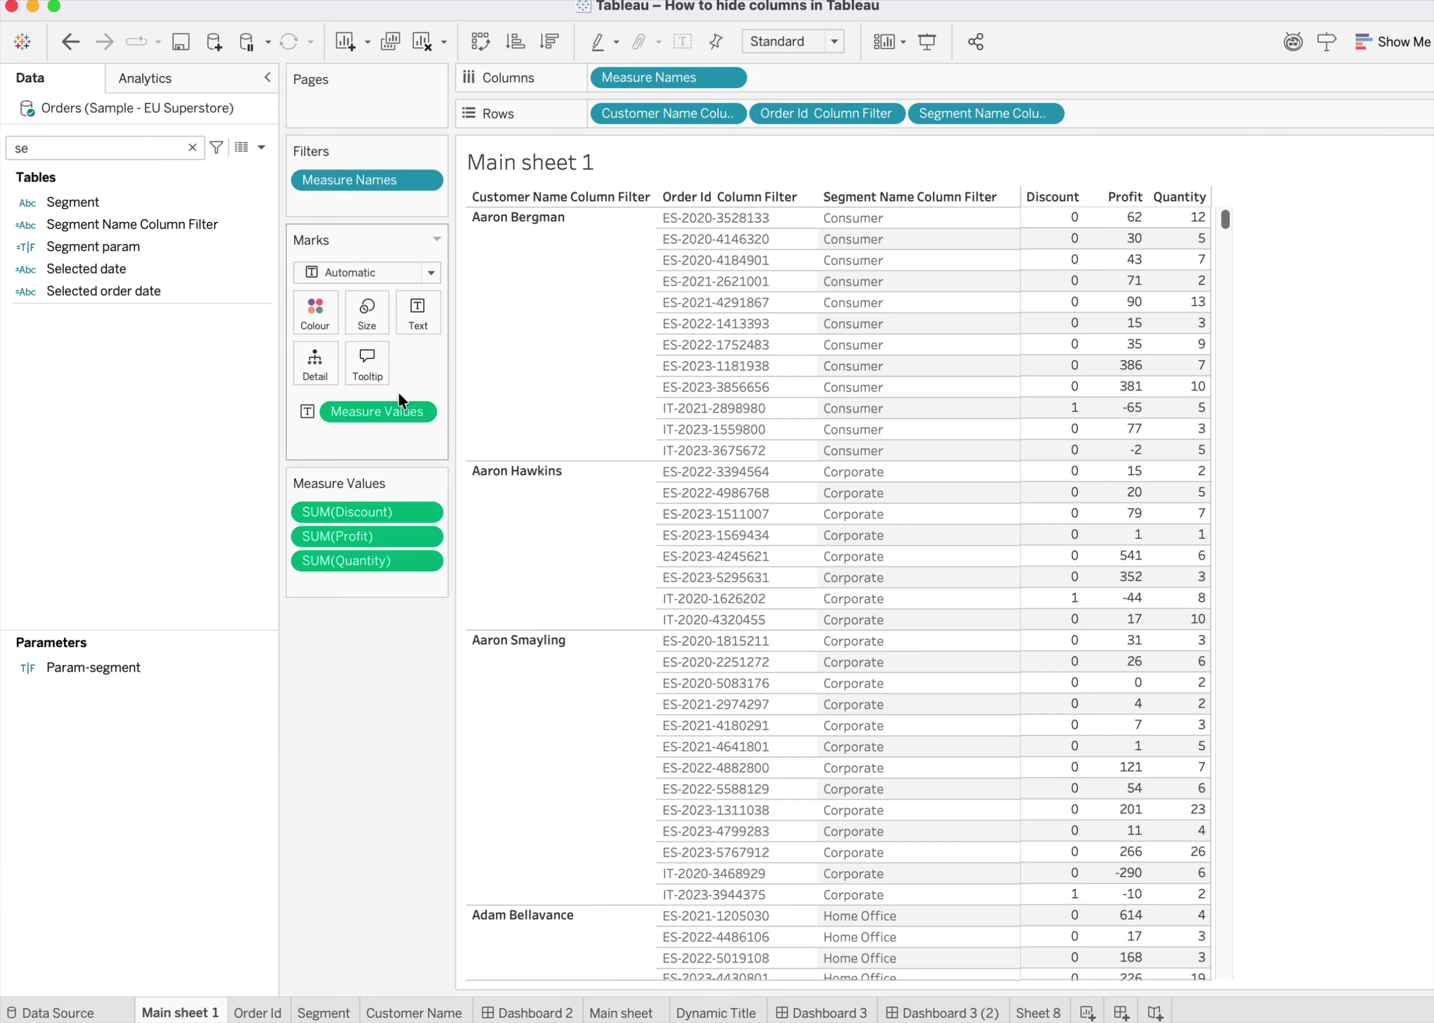
pyautogui.click(265, 225)
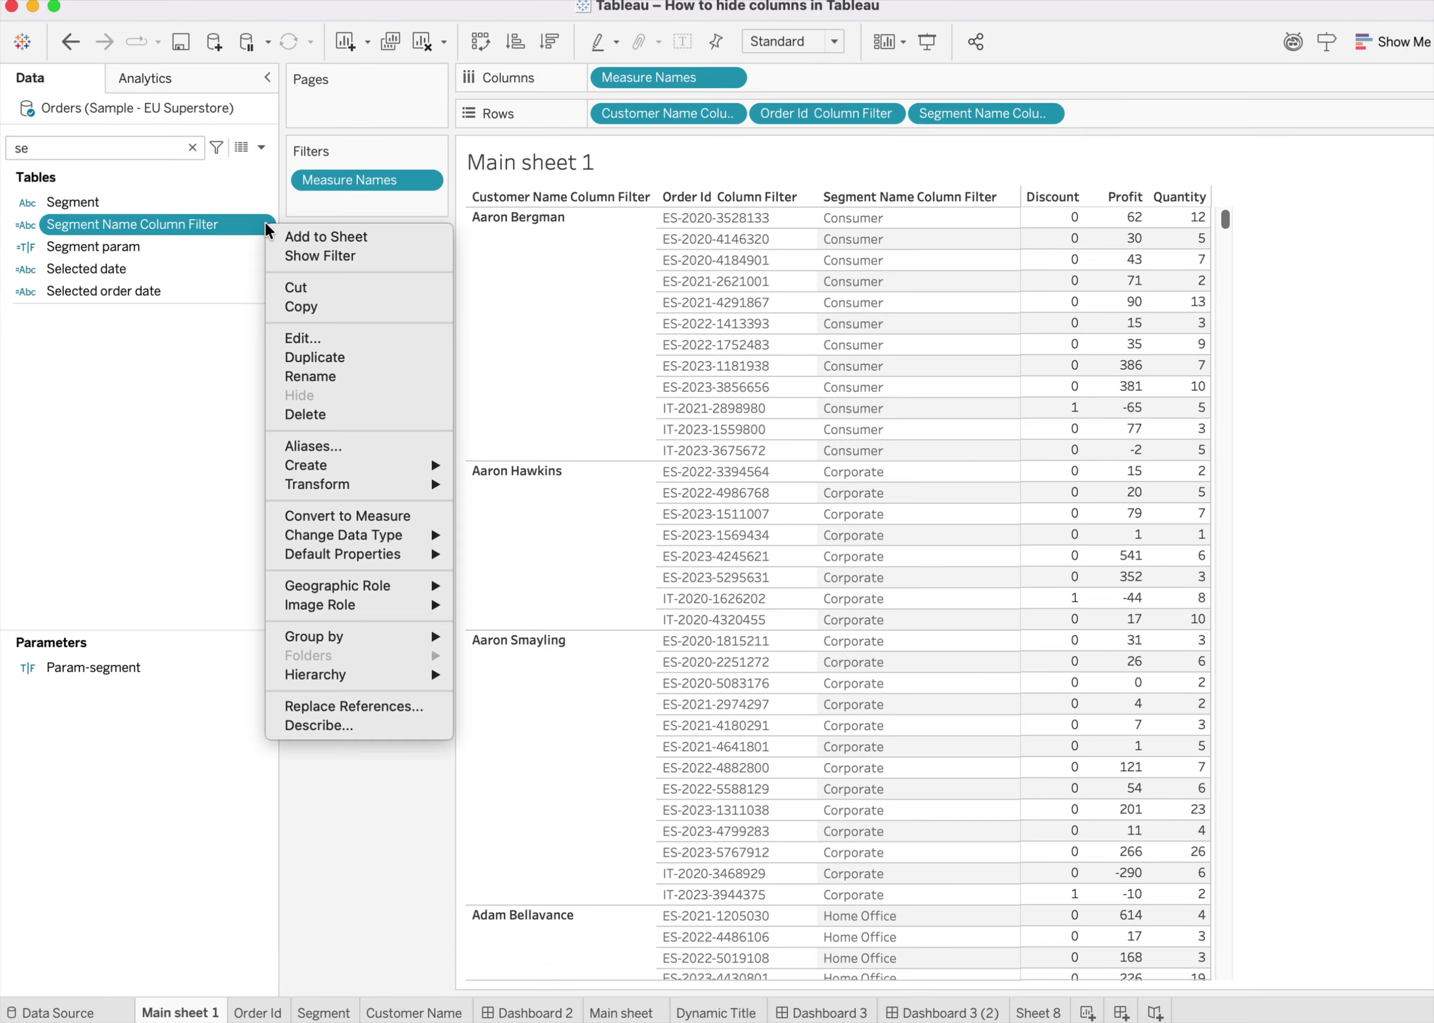
pyautogui.click(302, 340)
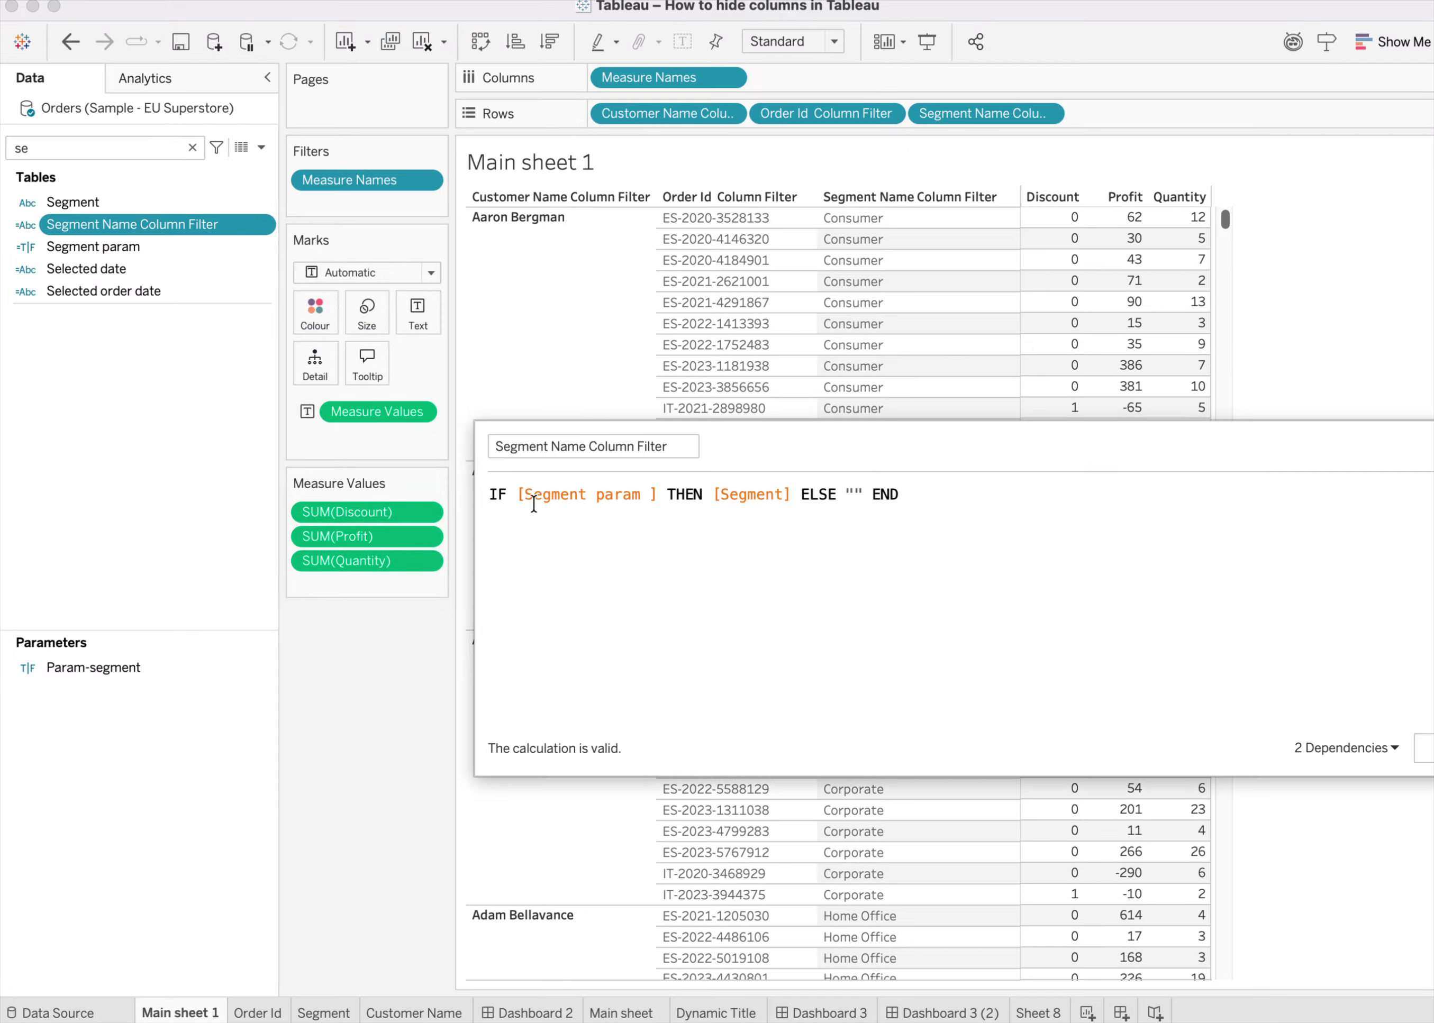